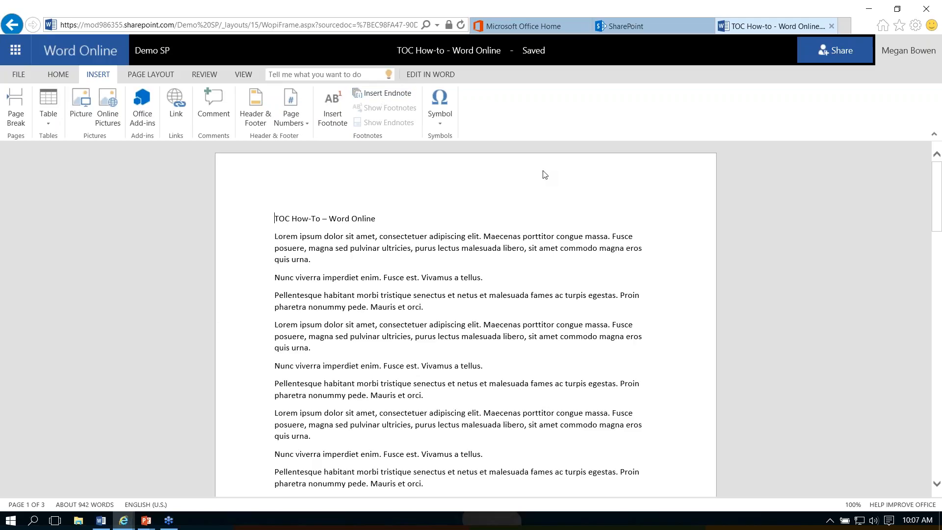
Switch to the TOC How To document in desktop Word and look through its cover, contents and body pages
{"action": "key", "text": "alt+Tab"}
{"action": "key", "text": "alt+Tab"}
{"action": "key", "text": "alt+Tab"}
{"action": "key", "text": "alt+Tab"}
{"action": "key", "text": "alt+Tab"}
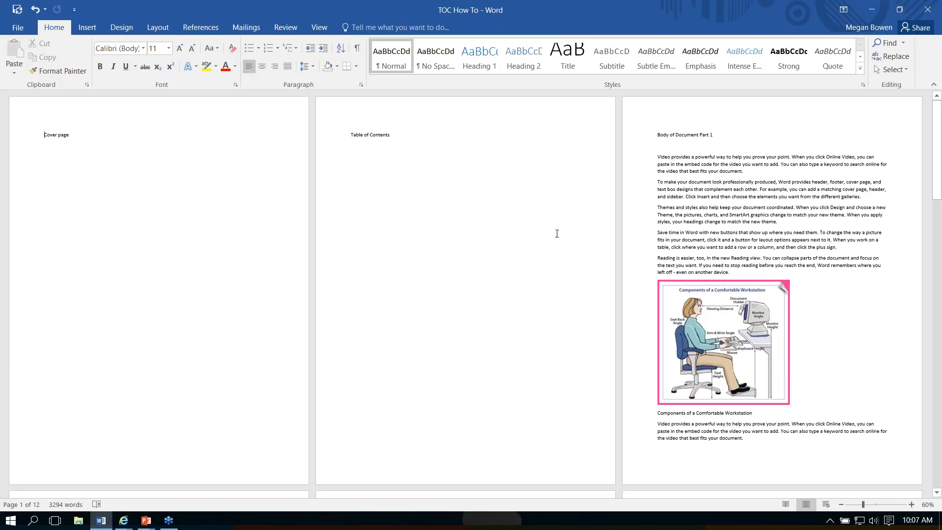
{"action": "scroll", "coordinate": [723, 211], "scroll_direction": "down", "scroll_amount": 5}
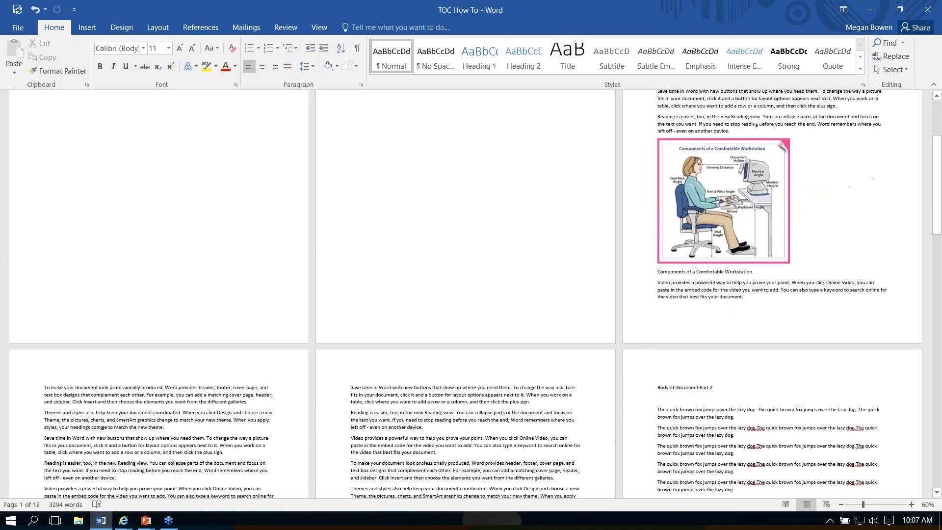
{"action": "scroll", "coordinate": [723, 211], "scroll_direction": "down", "scroll_amount": 6}
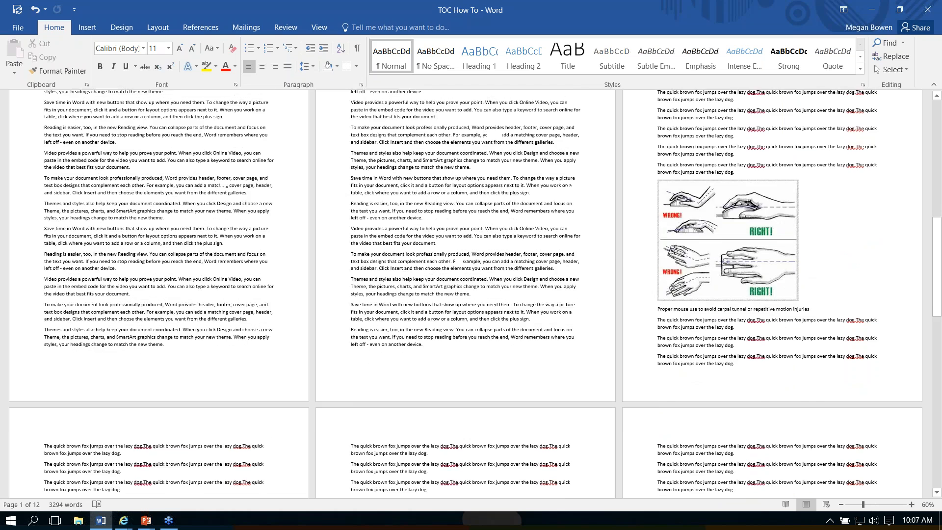
{"action": "scroll", "coordinate": [723, 211], "scroll_direction": "down", "scroll_amount": 11}
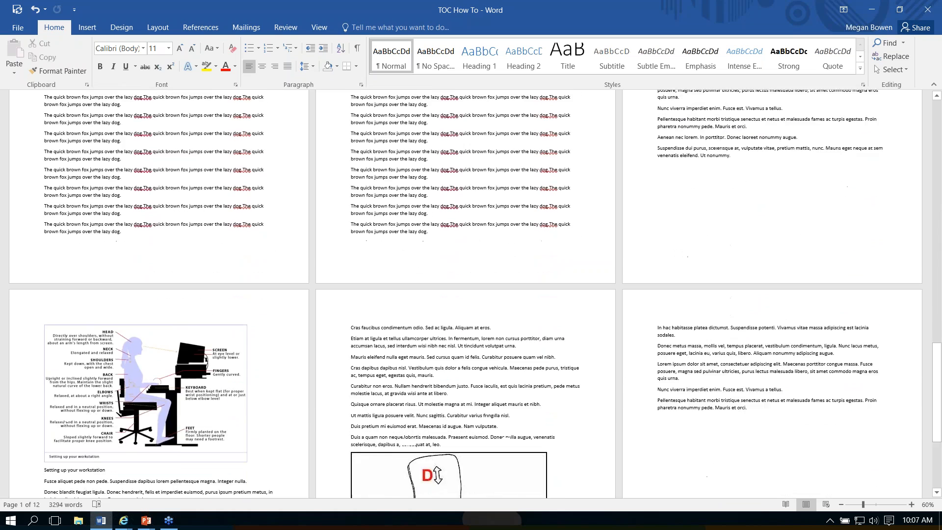
{"action": "scroll", "coordinate": [466, 294], "scroll_direction": "up", "scroll_amount": 20}
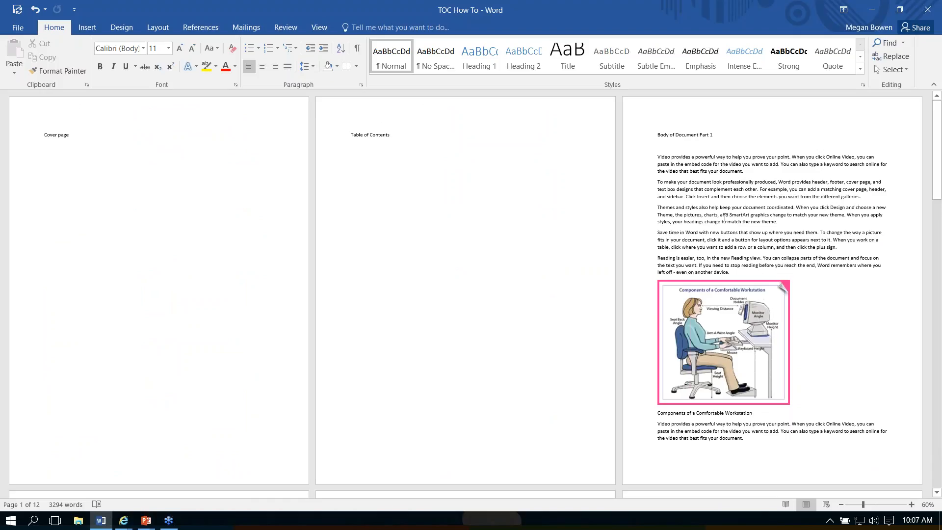
Open the Quick Access Toolbar customization options and list All Commands as the source
{"action": "left_click", "coordinate": [74, 11]}
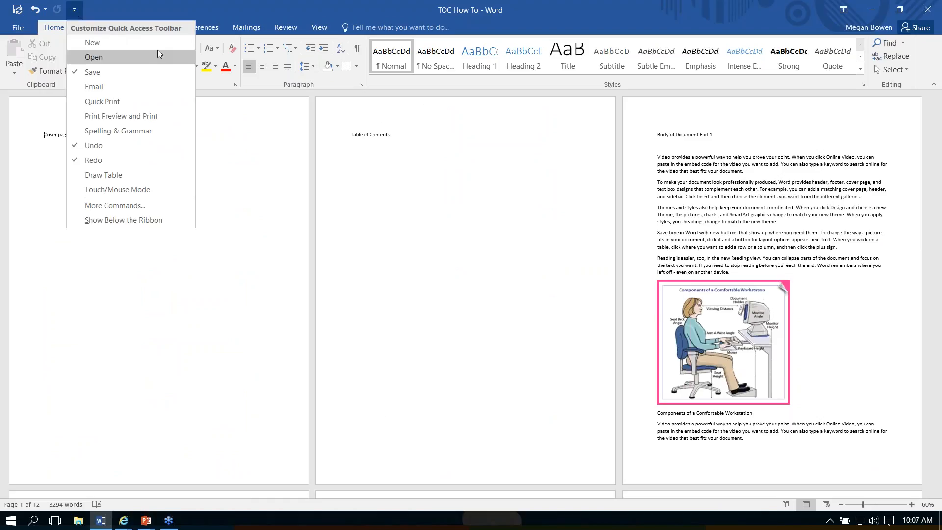
{"action": "left_click", "coordinate": [117, 205]}
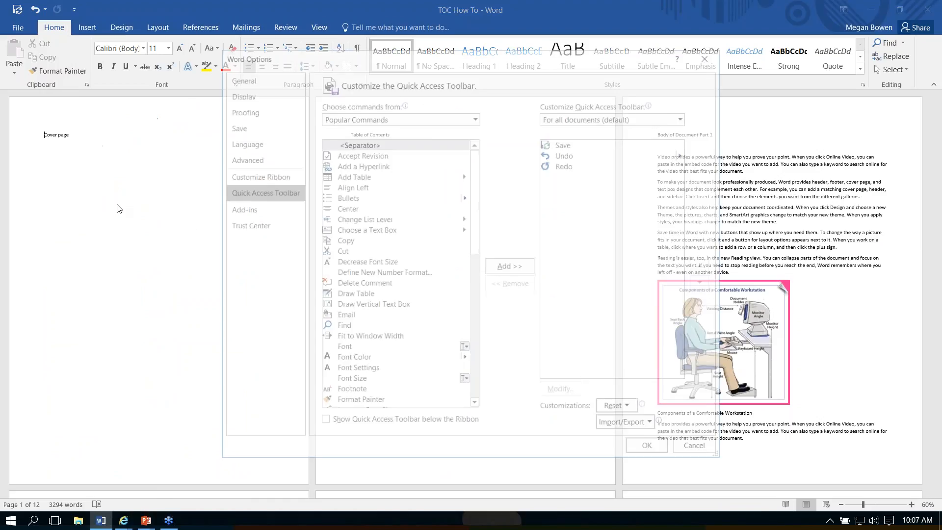
{"action": "left_click", "coordinate": [450, 121]}
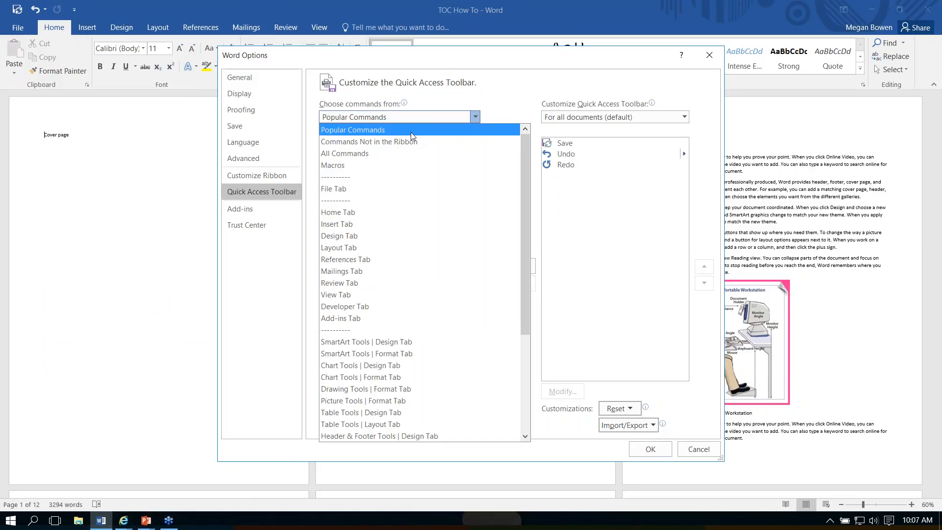
{"action": "left_click", "coordinate": [385, 147]}
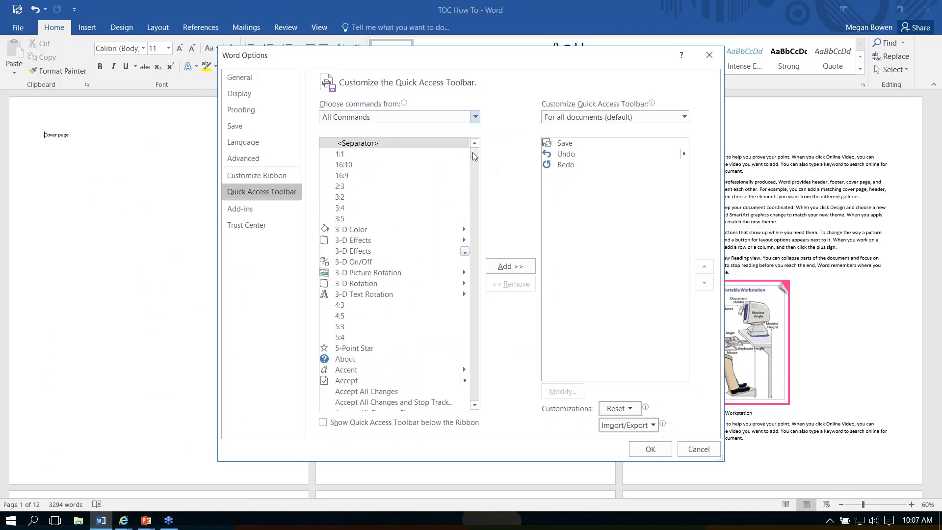
Add the Back command to the Quick Access Toolbar
{"action": "scroll", "coordinate": [463, 176], "scroll_direction": "down", "scroll_amount": 10}
{"action": "scroll", "coordinate": [470, 213], "scroll_direction": "down", "scroll_amount": 15}
{"action": "scroll", "coordinate": [473, 225], "scroll_direction": "down", "scroll_amount": 20}
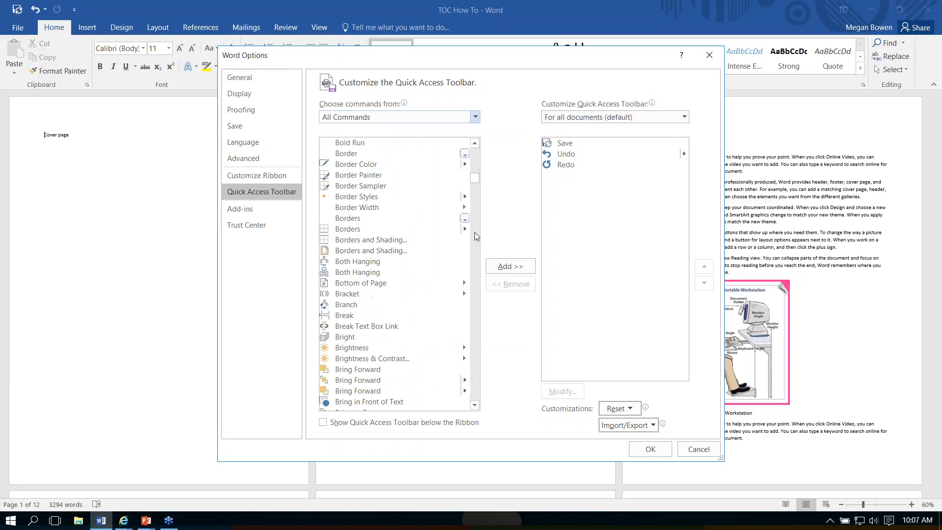
{"action": "left_click", "coordinate": [474, 143]}
{"action": "left_click", "coordinate": [474, 143]}
{"action": "left_click", "coordinate": [474, 143]}
{"action": "left_click", "coordinate": [474, 143]}
{"action": "left_click", "coordinate": [474, 143]}
{"action": "left_click", "coordinate": [474, 144]}
{"action": "left_click", "coordinate": [475, 143]}
{"action": "left_click", "coordinate": [474, 143]}
{"action": "left_click", "coordinate": [474, 143]}
{"action": "left_click", "coordinate": [474, 144]}
{"action": "left_click", "coordinate": [474, 144]}
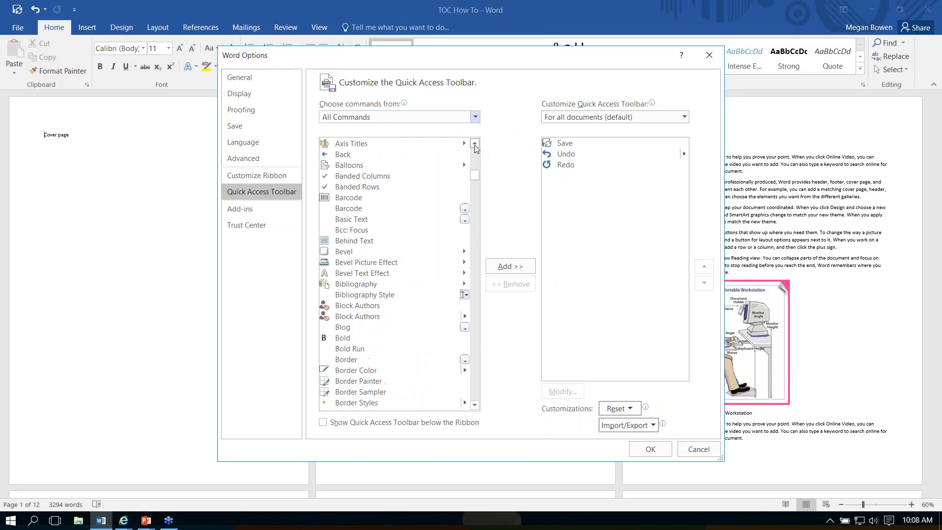
{"action": "left_click", "coordinate": [354, 156]}
{"action": "left_click", "coordinate": [511, 265]}
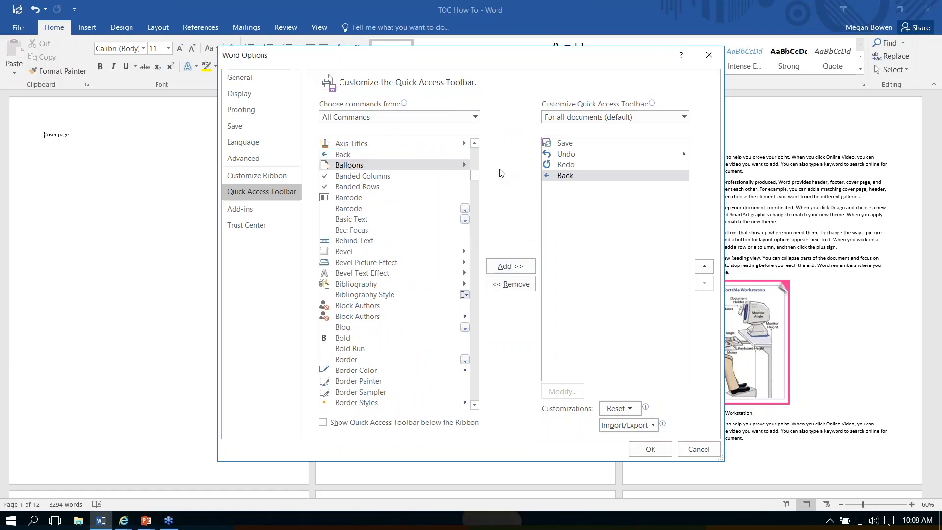
Add the Forward command with the arrow symbol to the Quick Access Toolbar
{"action": "left_click", "coordinate": [474, 255]}
{"action": "left_click", "coordinate": [474, 255]}
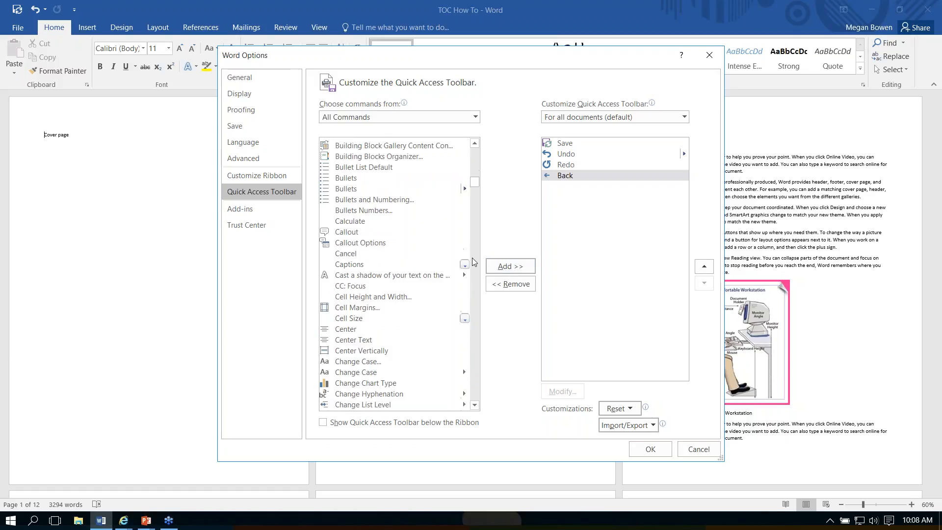
{"action": "left_click", "coordinate": [472, 254]}
{"action": "left_click", "coordinate": [472, 256]}
{"action": "left_click", "coordinate": [472, 258]}
{"action": "left_click", "coordinate": [473, 263]}
{"action": "left_click", "coordinate": [475, 269]}
{"action": "left_click", "coordinate": [475, 274]}
{"action": "left_click", "coordinate": [475, 276]}
{"action": "left_click", "coordinate": [475, 276]}
{"action": "left_click", "coordinate": [474, 276]}
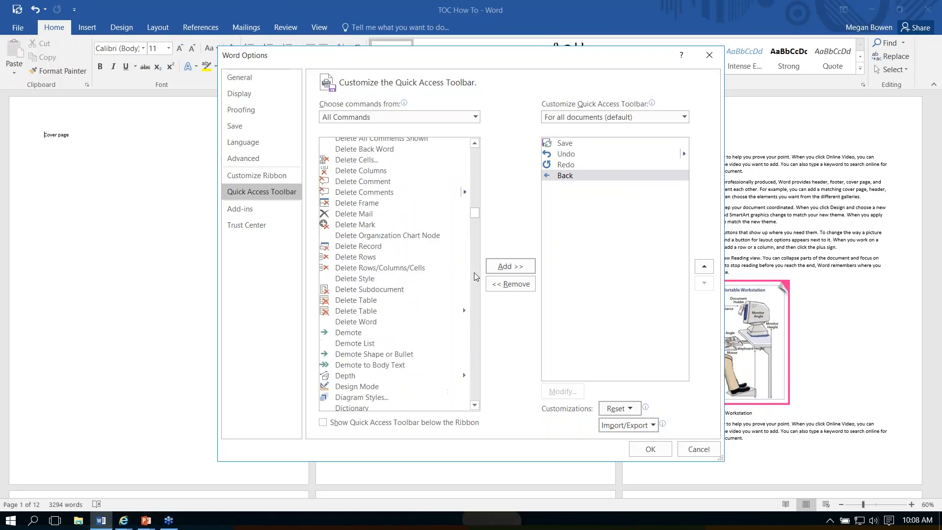
{"action": "left_click", "coordinate": [475, 276]}
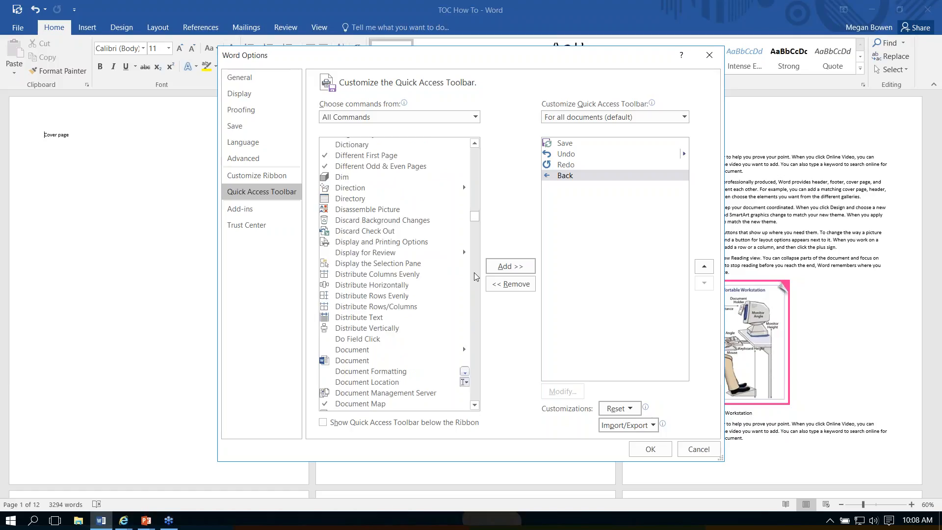
{"action": "left_click", "coordinate": [475, 276]}
{"action": "left_click", "coordinate": [474, 276]}
{"action": "left_click", "coordinate": [474, 276]}
{"action": "left_click", "coordinate": [475, 276]}
{"action": "left_click", "coordinate": [475, 276]}
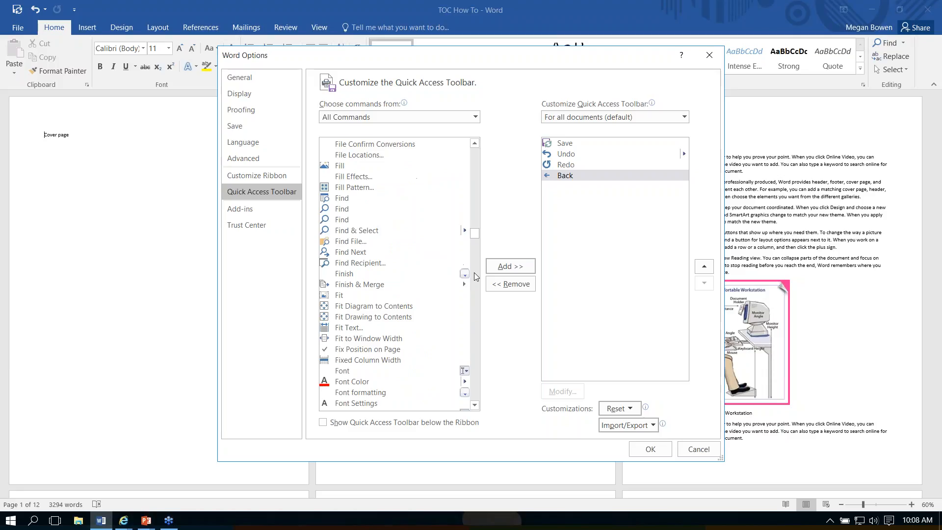
{"action": "left_click", "coordinate": [478, 355]}
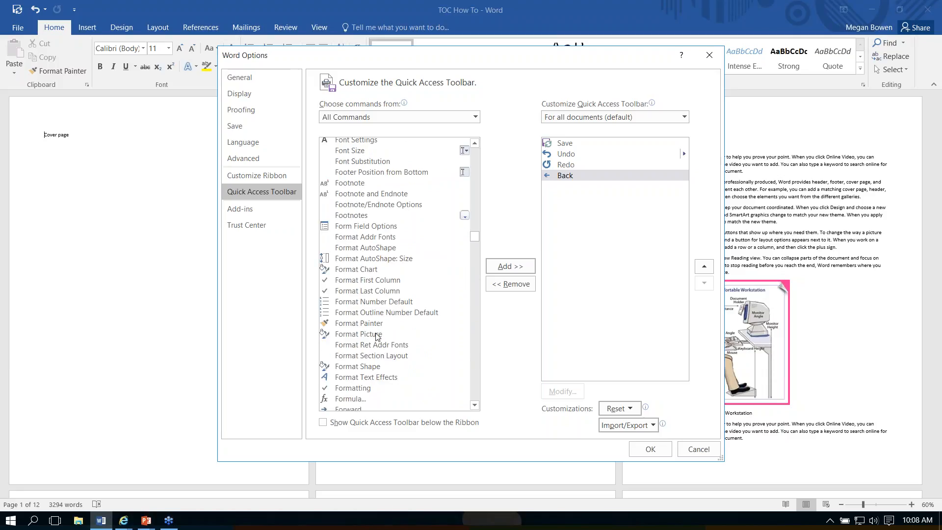
{"action": "left_click", "coordinate": [474, 405]}
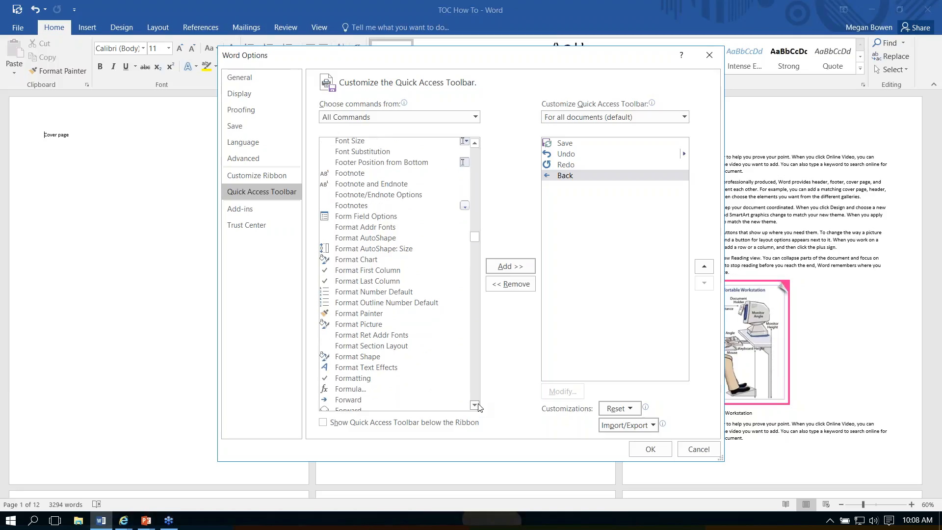
{"action": "left_click", "coordinate": [474, 405]}
{"action": "left_click", "coordinate": [474, 405]}
{"action": "left_click", "coordinate": [348, 379]}
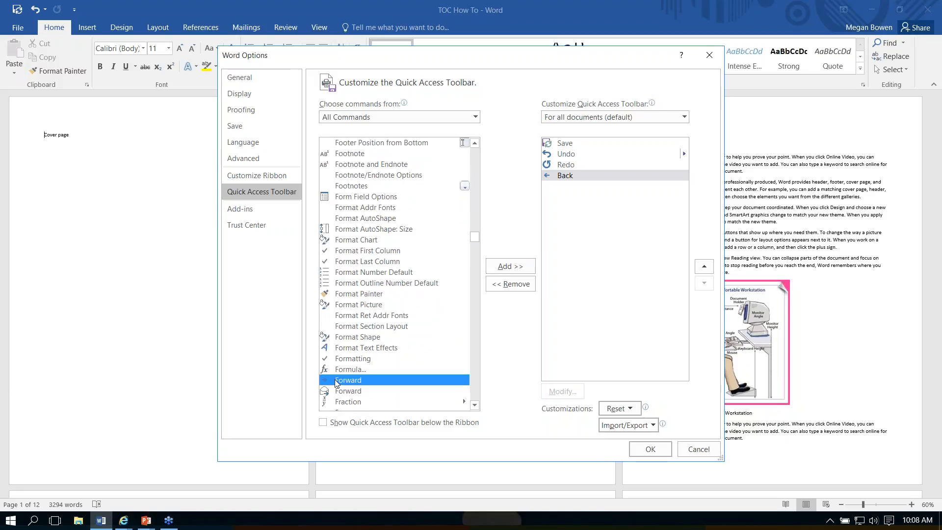
{"action": "left_click", "coordinate": [511, 267]}
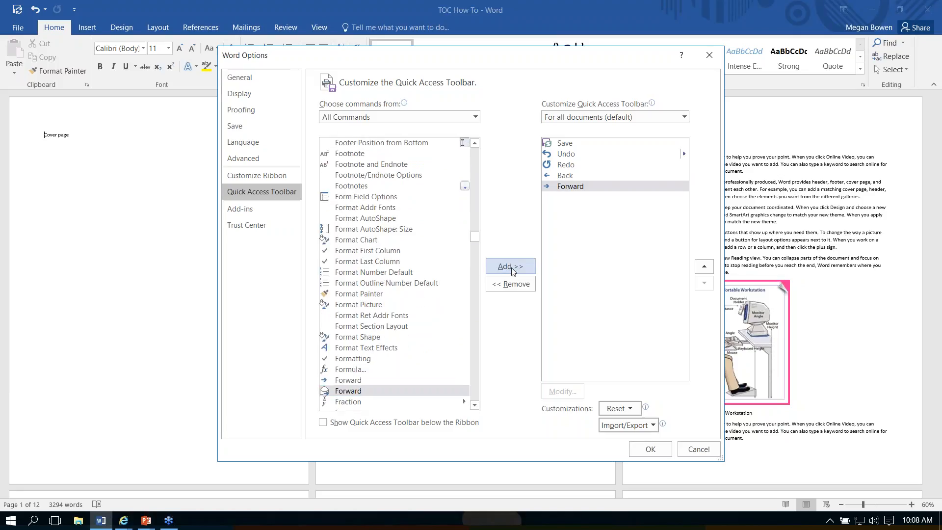
Add the Next Page command to the Quick Access Toolbar
{"action": "left_click", "coordinate": [477, 324]}
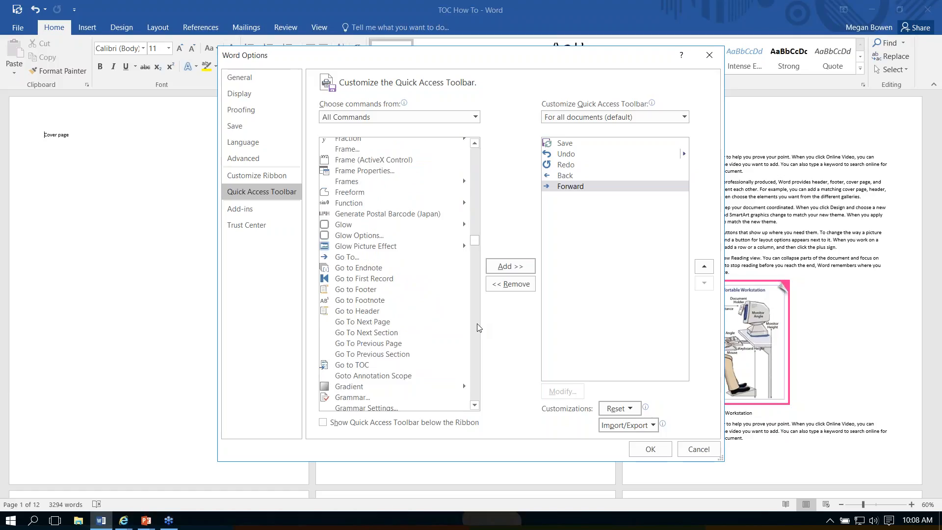
{"action": "left_click", "coordinate": [477, 323]}
{"action": "left_click", "coordinate": [477, 323]}
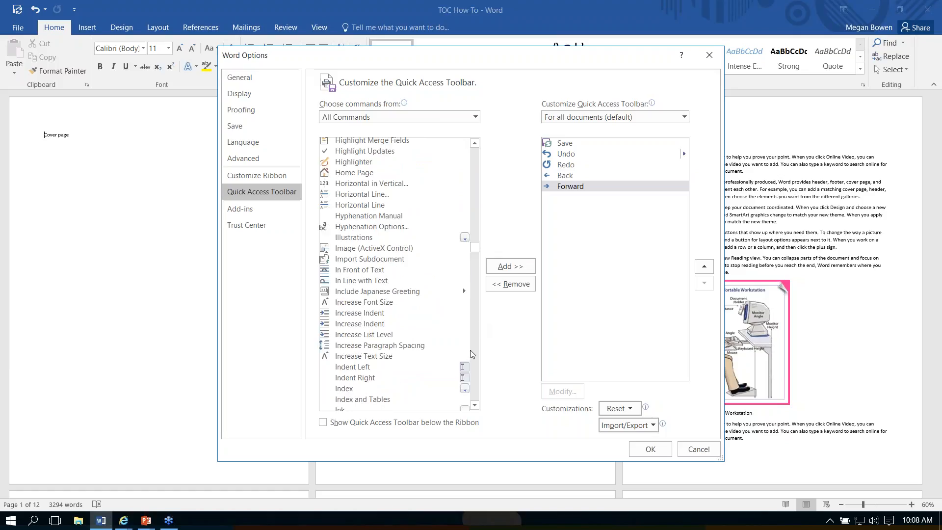
{"action": "left_click", "coordinate": [475, 348]}
{"action": "left_click", "coordinate": [475, 348]}
{"action": "left_click", "coordinate": [475, 348]}
{"action": "left_click", "coordinate": [475, 348]}
{"action": "left_click", "coordinate": [475, 349]}
{"action": "left_click", "coordinate": [475, 349]}
{"action": "left_click", "coordinate": [474, 349]}
{"action": "left_click", "coordinate": [475, 348]}
{"action": "left_click", "coordinate": [475, 348]}
{"action": "left_click", "coordinate": [475, 348]}
{"action": "left_click", "coordinate": [475, 372]}
{"action": "left_click", "coordinate": [475, 371]}
{"action": "left_click", "coordinate": [474, 372]}
{"action": "left_click", "coordinate": [357, 325]}
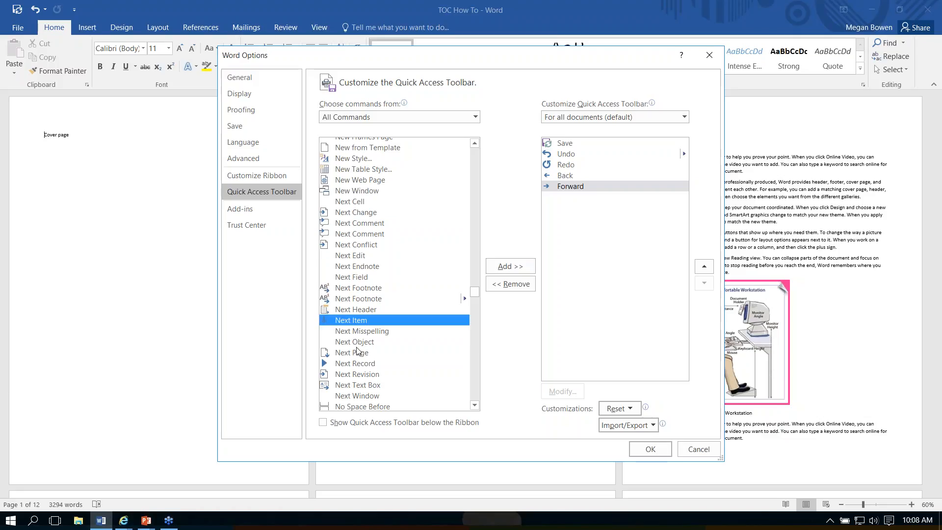
{"action": "left_click", "coordinate": [347, 352]}
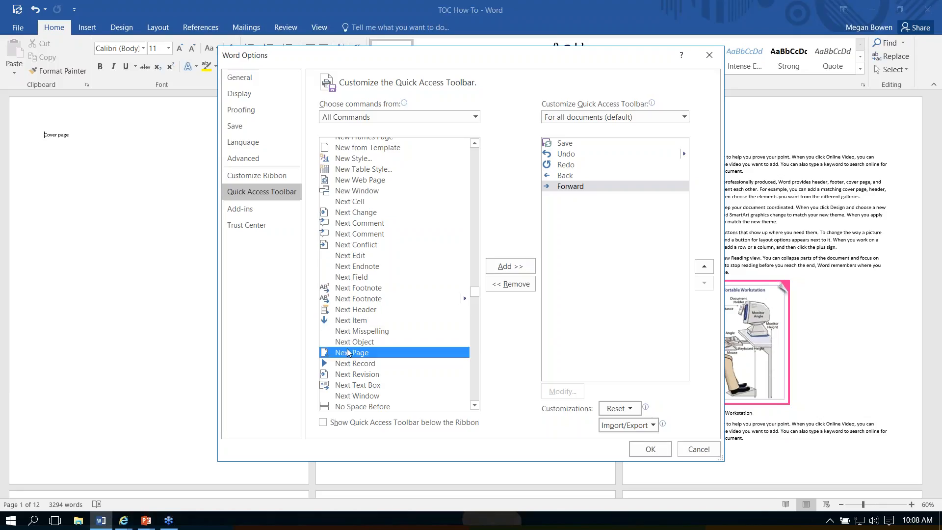
{"action": "left_click", "coordinate": [527, 269]}
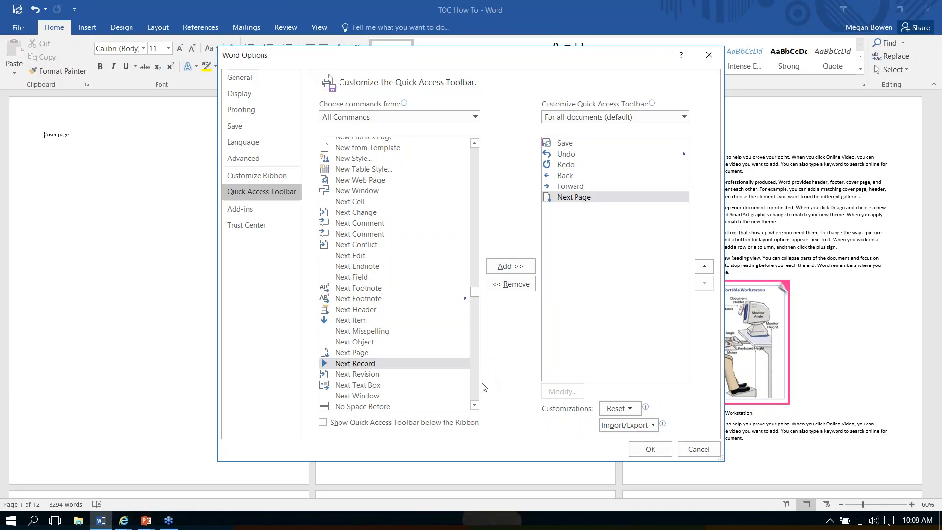
Add the Previous Page command to the Quick Access Toolbar, placed directly before Next Page, and apply the customization
{"action": "left_click", "coordinate": [475, 164]}
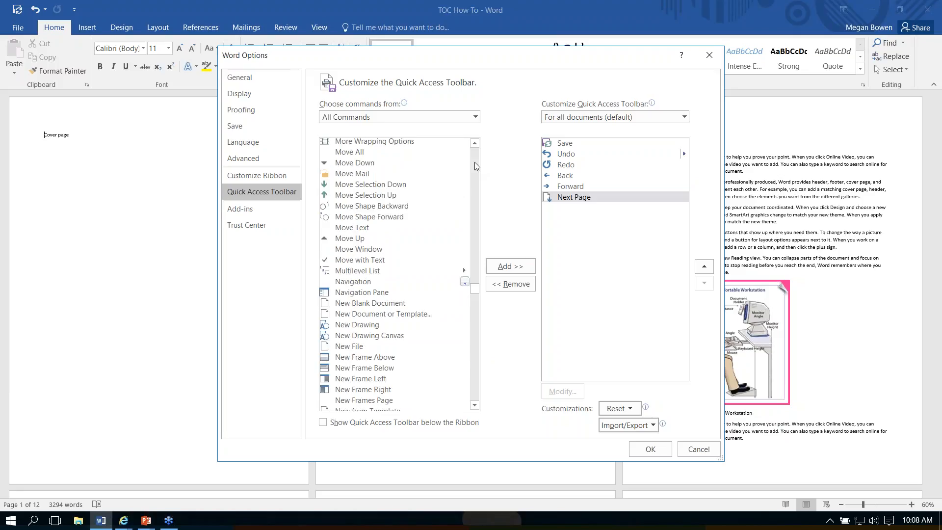
{"action": "left_click", "coordinate": [475, 162]}
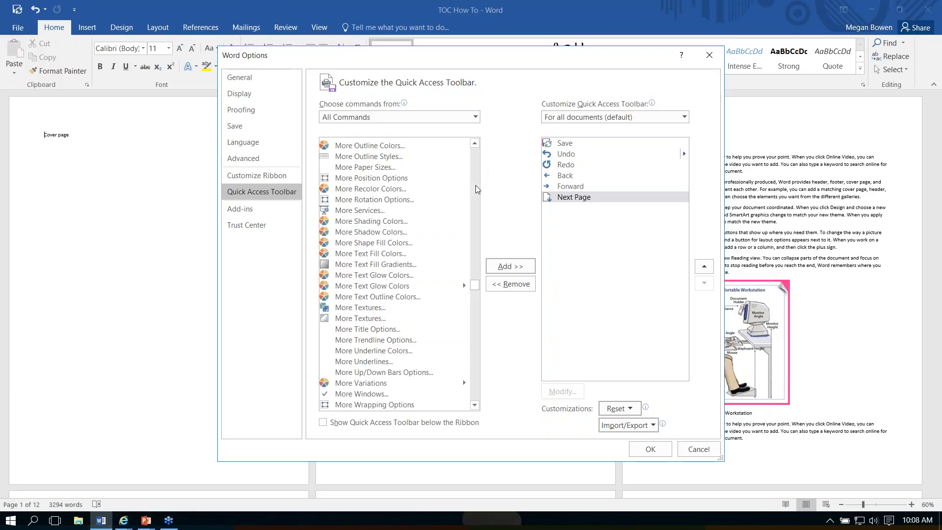
{"action": "left_click", "coordinate": [472, 372]}
{"action": "left_click", "coordinate": [472, 372]}
{"action": "left_click", "coordinate": [472, 371]}
{"action": "left_click", "coordinate": [471, 372]}
{"action": "left_click", "coordinate": [472, 372]}
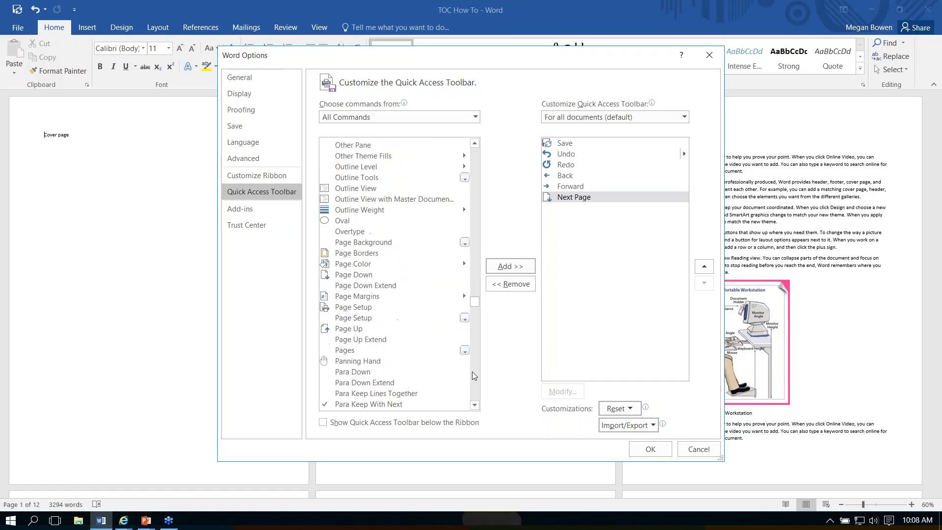
{"action": "left_click", "coordinate": [472, 372]}
{"action": "left_click", "coordinate": [472, 372]}
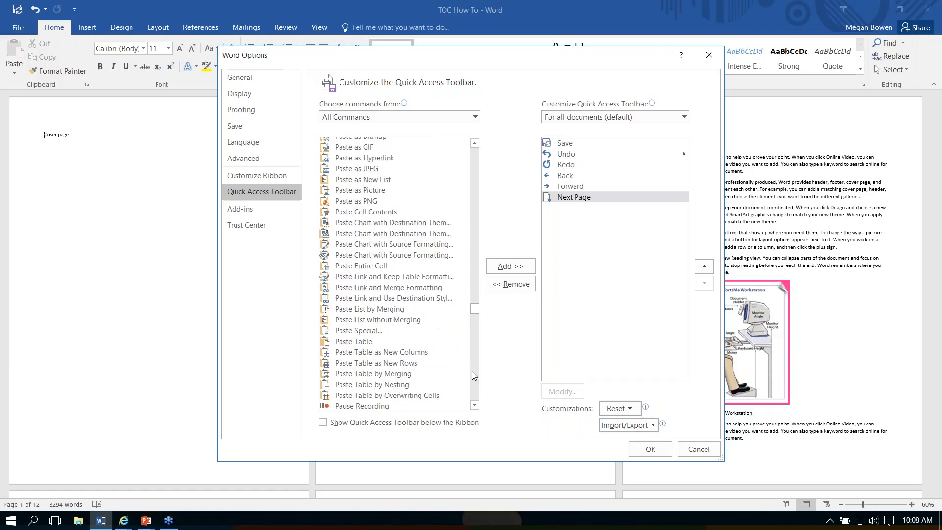
{"action": "left_click", "coordinate": [472, 372]}
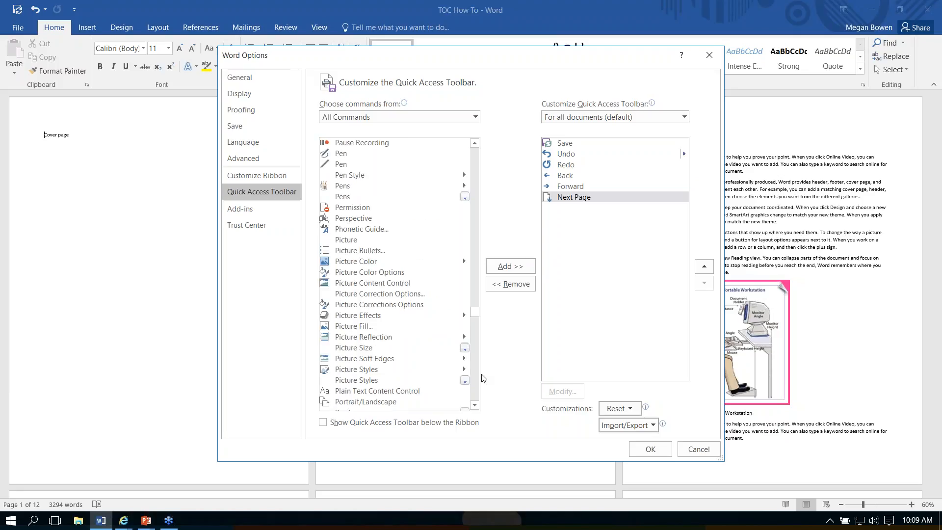
{"action": "left_click", "coordinate": [477, 378]}
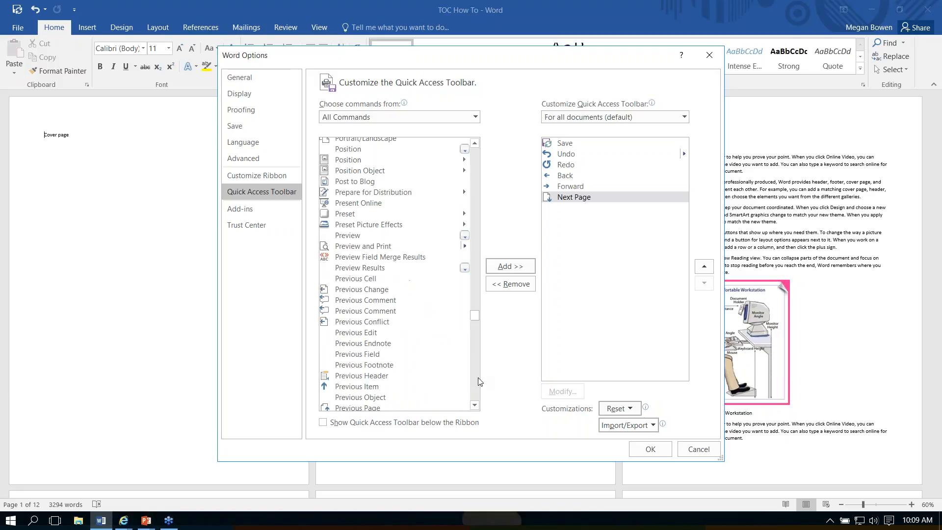
{"action": "left_click", "coordinate": [367, 390]}
{"action": "left_click", "coordinate": [474, 405]}
{"action": "left_click", "coordinate": [474, 405]}
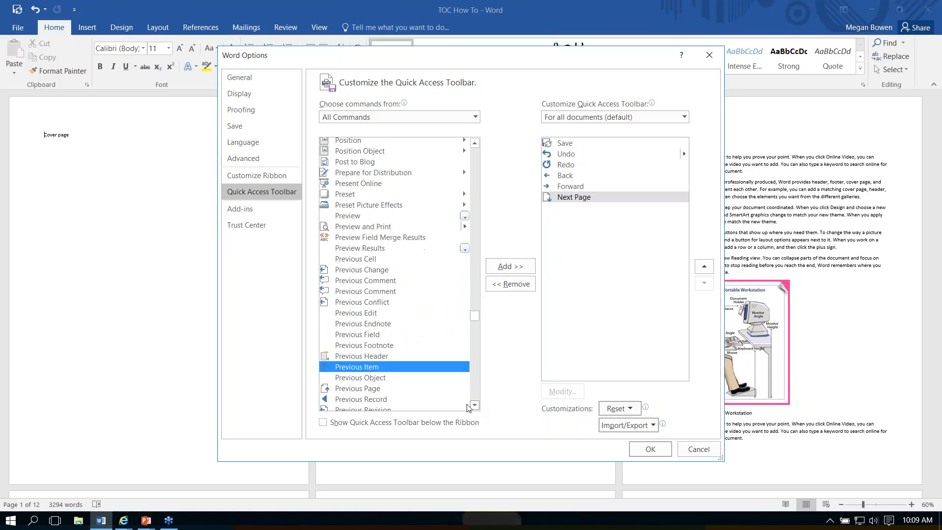
{"action": "left_click", "coordinate": [371, 389]}
{"action": "left_click", "coordinate": [520, 275]}
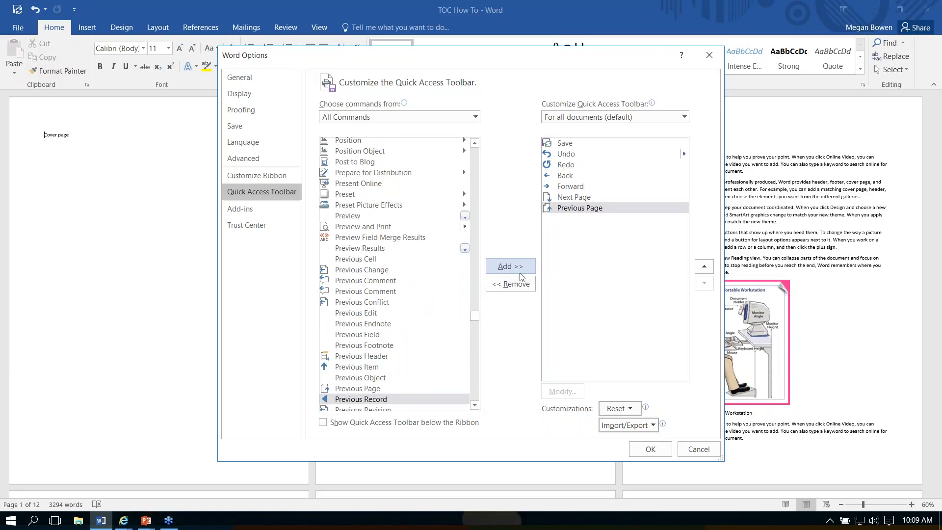
{"action": "left_click", "coordinate": [704, 266]}
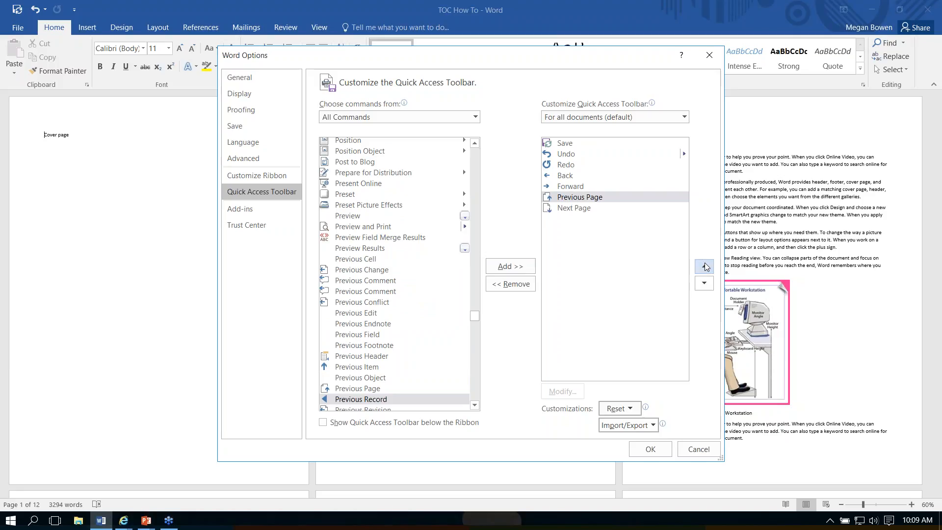
{"action": "left_click", "coordinate": [652, 452]}
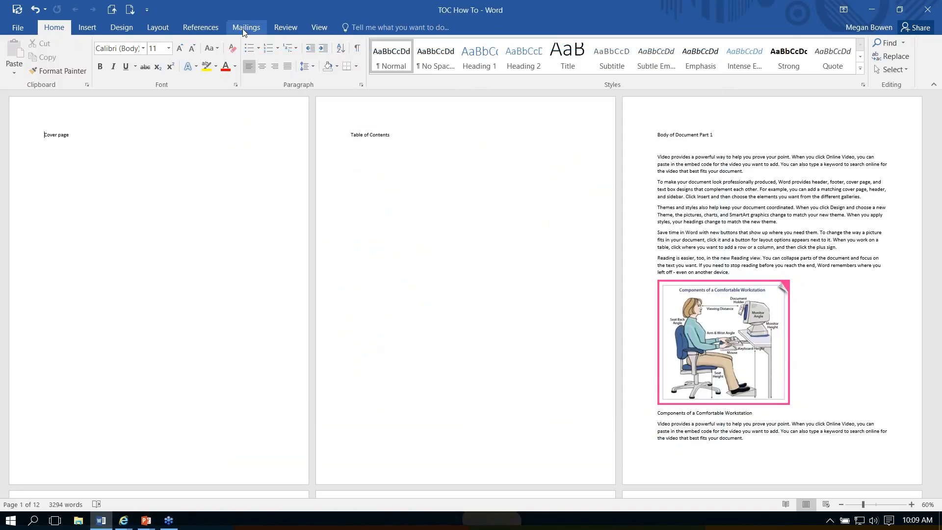
Set the document zoom to 100% and page forward to Body of Document Part 2 using the Next Page command
{"action": "left_click", "coordinate": [319, 27]}
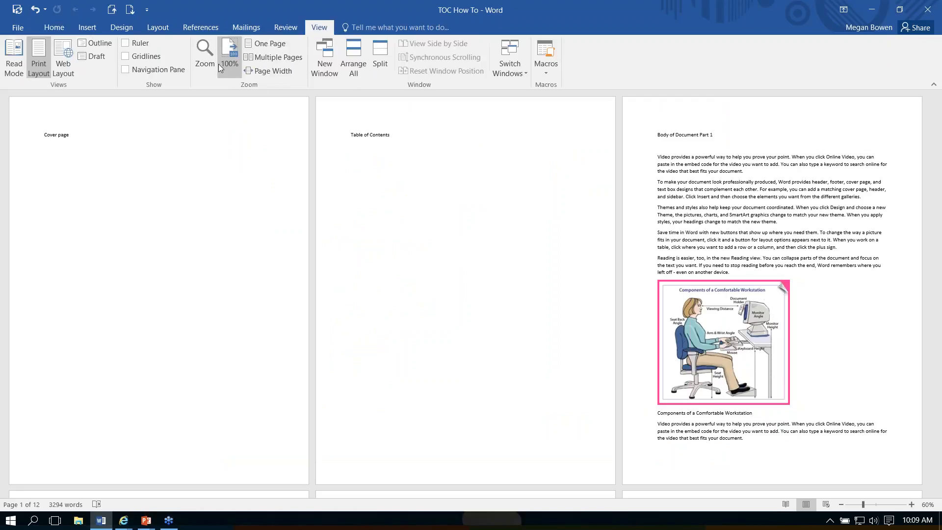
{"action": "left_click", "coordinate": [230, 54]}
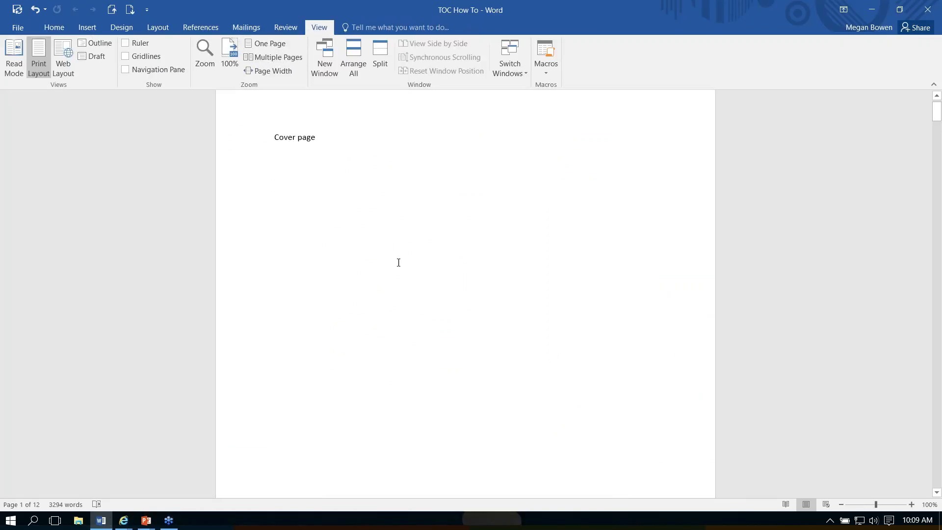
{"action": "left_click", "coordinate": [130, 10]}
{"action": "left_click", "coordinate": [130, 10]}
{"action": "left_click", "coordinate": [130, 10]}
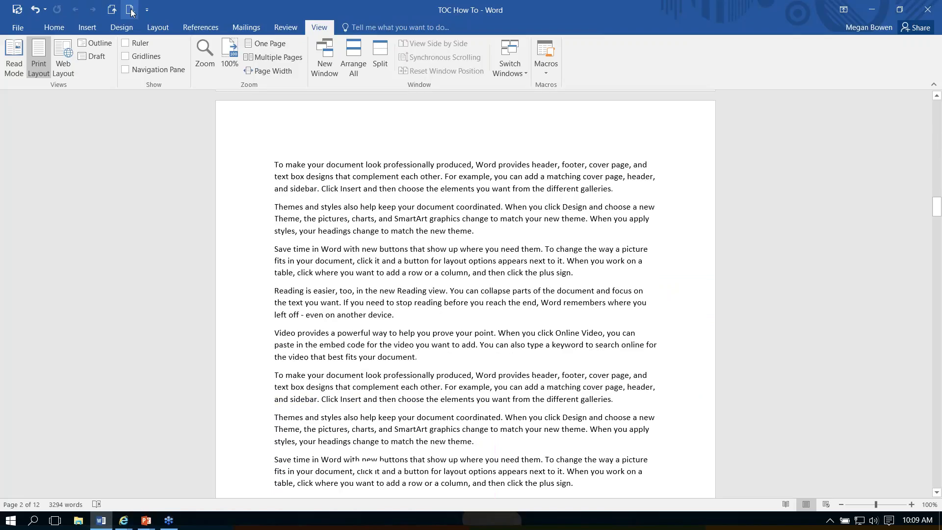
{"action": "left_click", "coordinate": [130, 10]}
{"action": "left_click", "coordinate": [130, 10]}
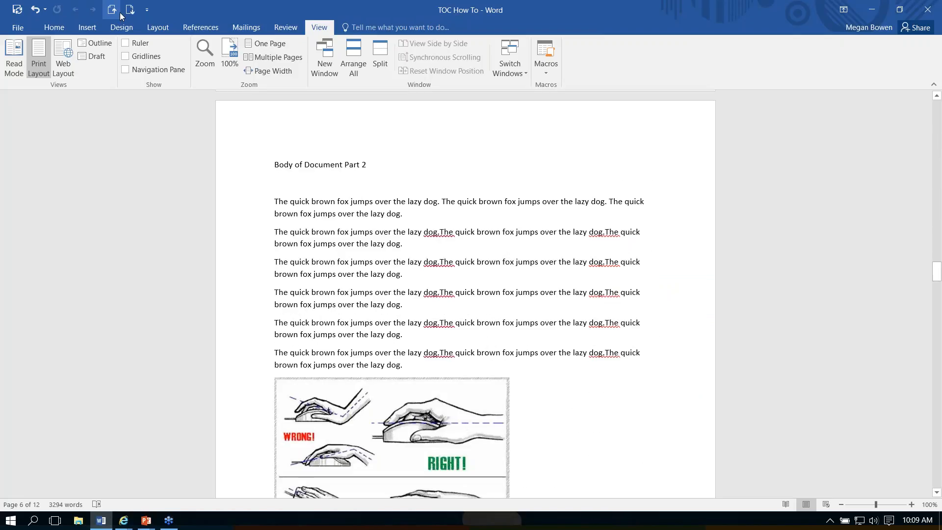
Return to the cover page one page at a time using the Previous Page command
{"action": "left_click", "coordinate": [119, 13]}
{"action": "left_click", "coordinate": [119, 13]}
{"action": "left_click", "coordinate": [119, 13]}
{"action": "left_click", "coordinate": [119, 13]}
{"action": "left_click", "coordinate": [118, 13]}
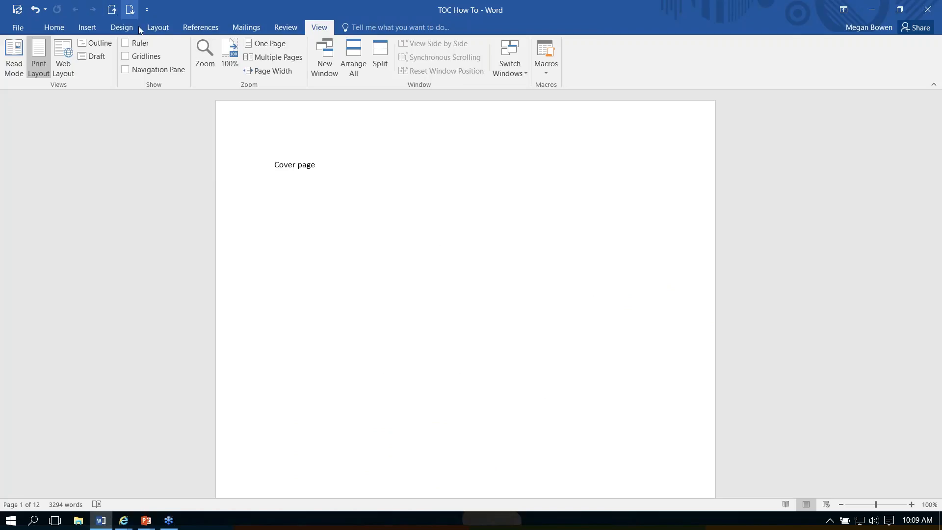
Show the paragraph marks and place the cursor in the empty paragraph just above the cover page's section break
{"action": "left_click", "coordinate": [59, 29]}
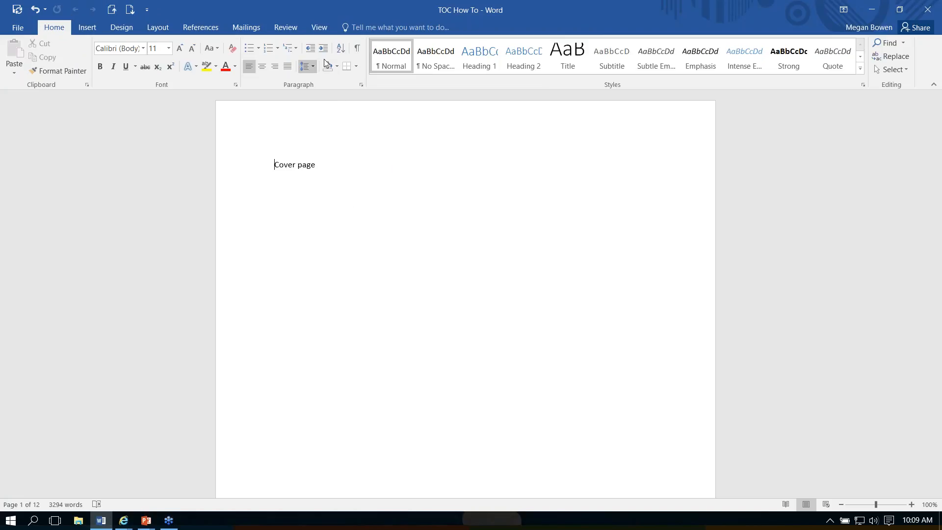
{"action": "left_click", "coordinate": [357, 49]}
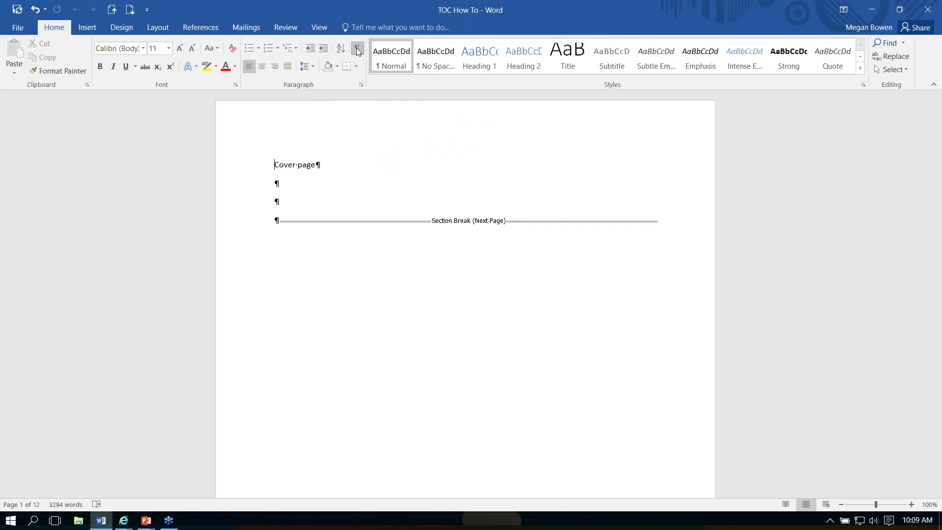
{"action": "left_click", "coordinate": [294, 164]}
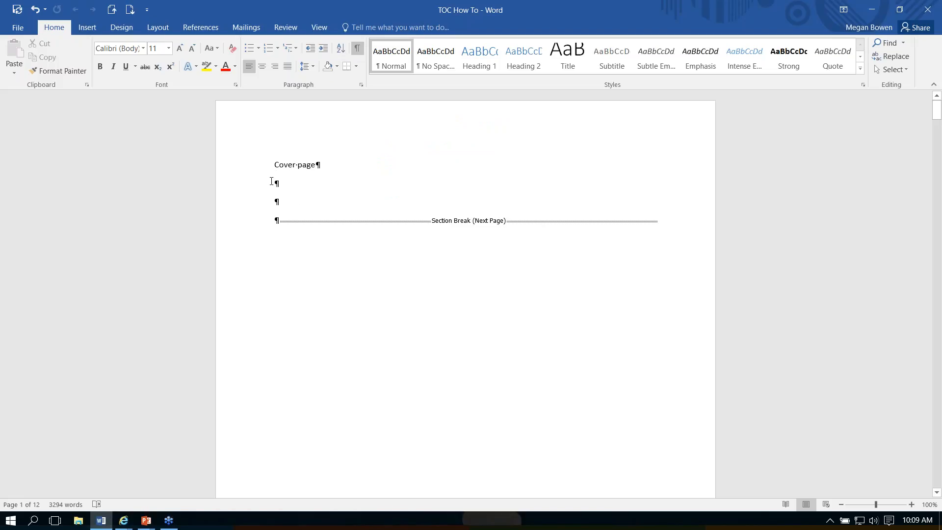
{"action": "left_click", "coordinate": [286, 203]}
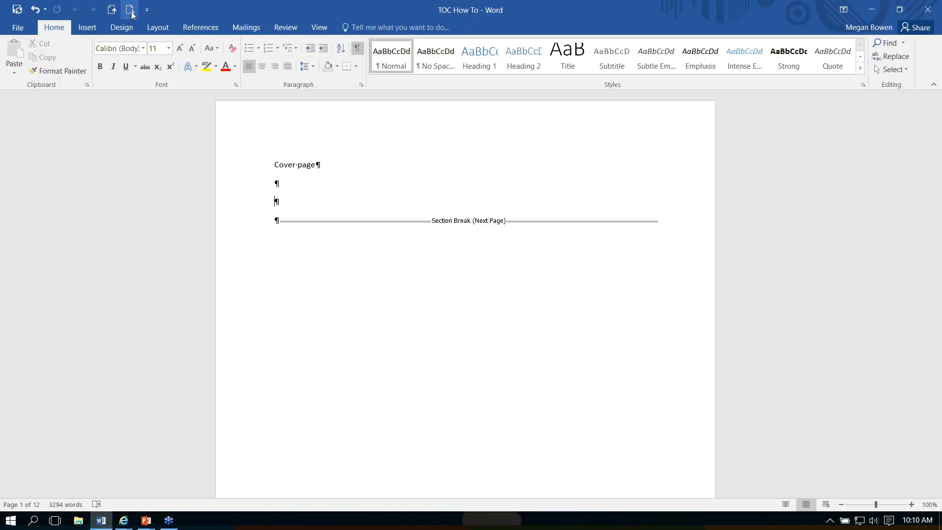
Insert the built-in Automatic Table 1 table of contents in the empty paragraph under the Table of Contents title on page 2
{"action": "left_click", "coordinate": [131, 15]}
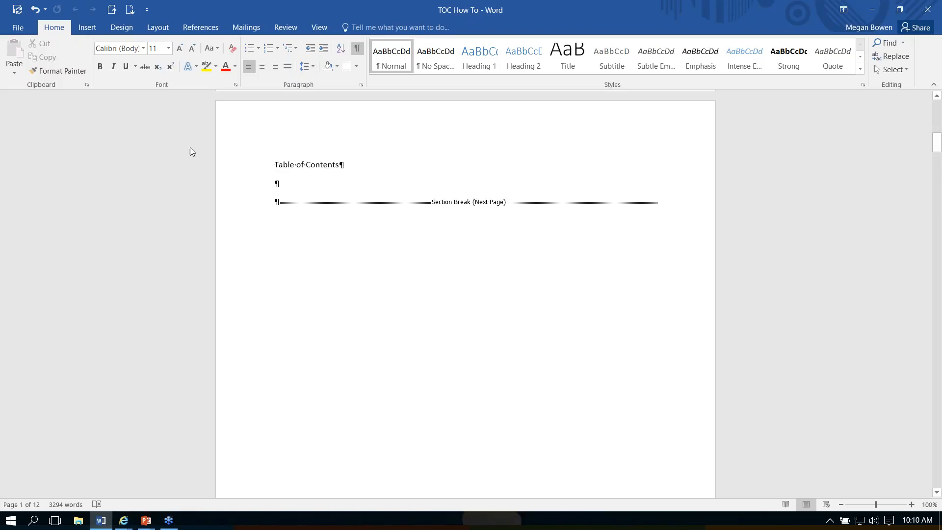
{"action": "left_click", "coordinate": [278, 181]}
{"action": "left_click", "coordinate": [85, 30]}
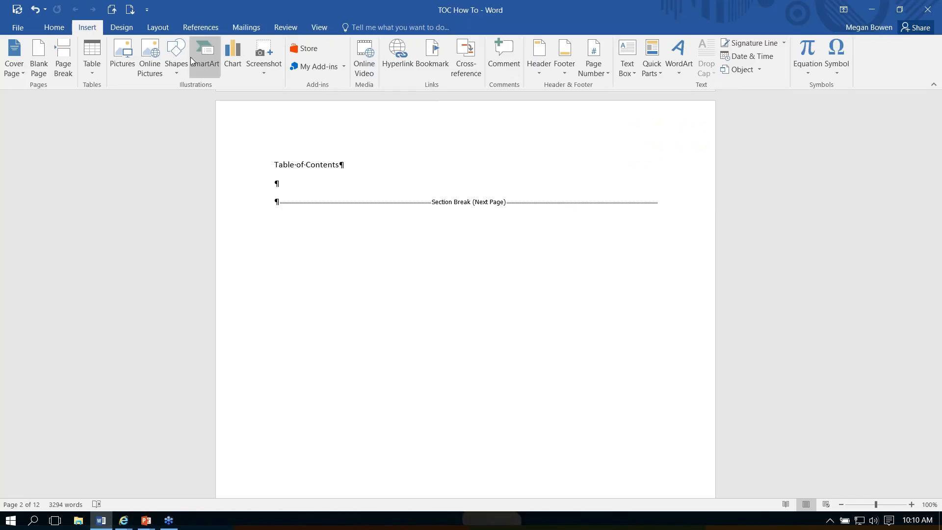
{"action": "left_click", "coordinate": [200, 28]}
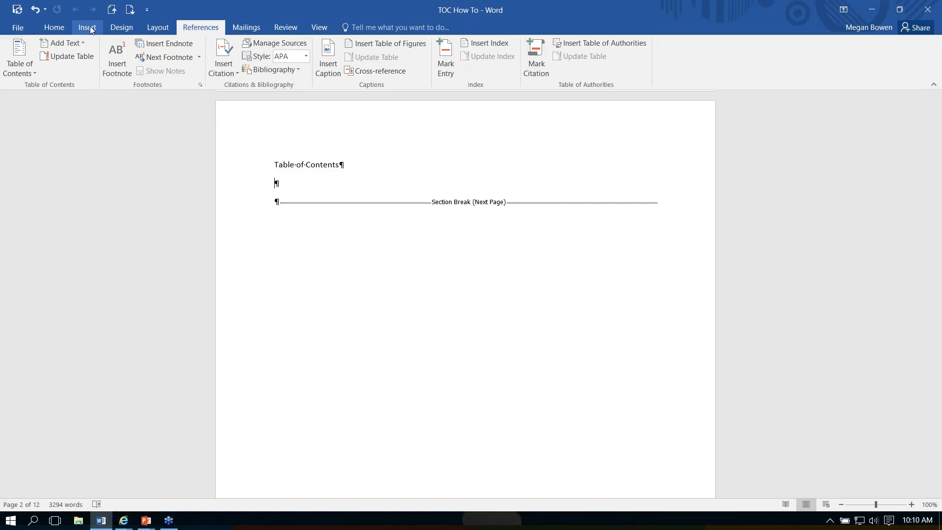
{"action": "left_click", "coordinate": [34, 72]}
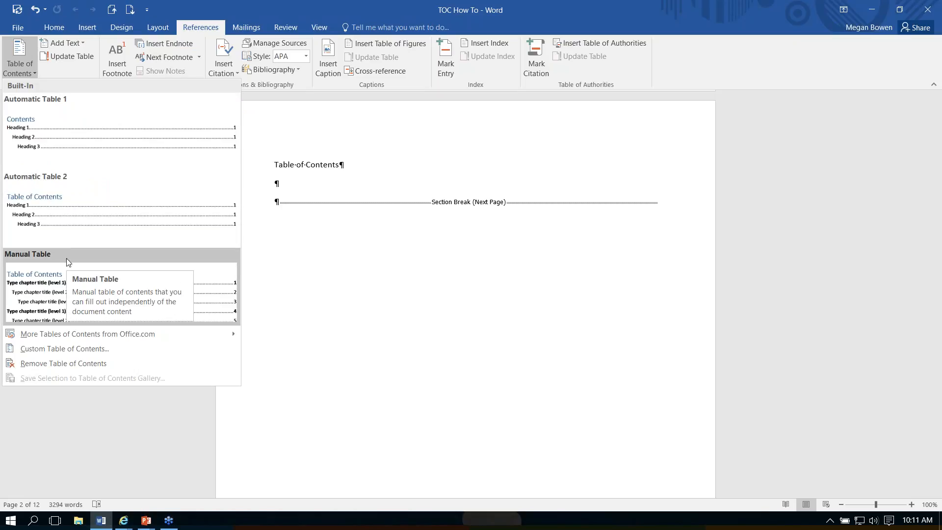
{"action": "mouse_move", "coordinate": [82, 336]}
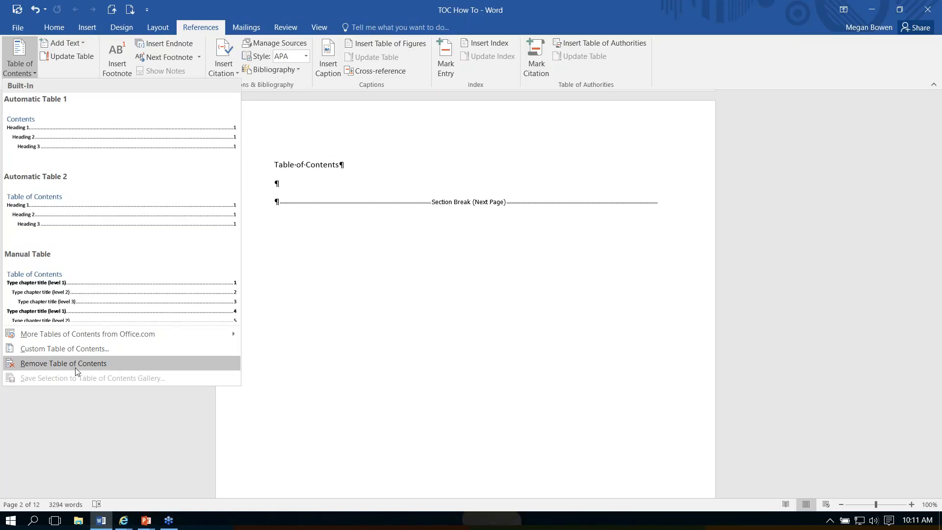
{"action": "left_click", "coordinate": [98, 123]}
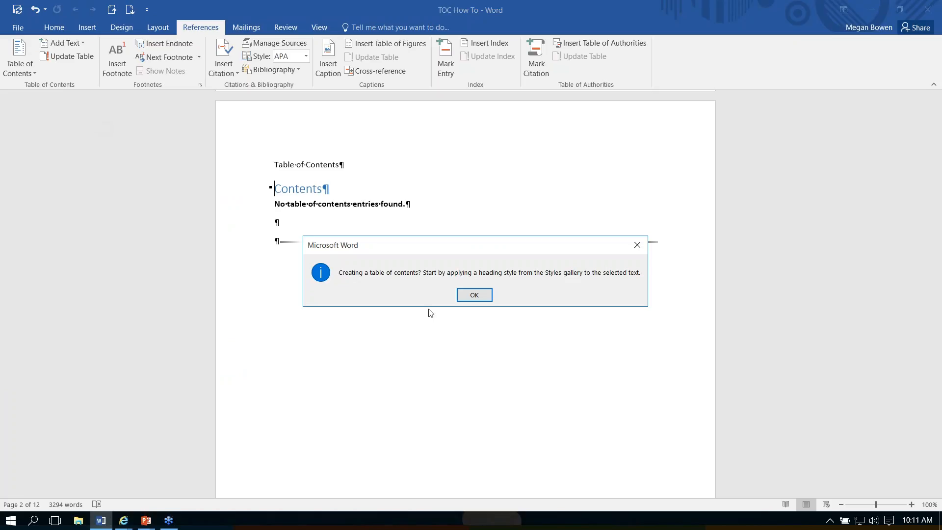
{"action": "left_click", "coordinate": [473, 295]}
Examine the built-in designs offered on the inserted table of contents, leaving the cursor after the Table of Contents title
{"action": "left_click", "coordinate": [312, 206]}
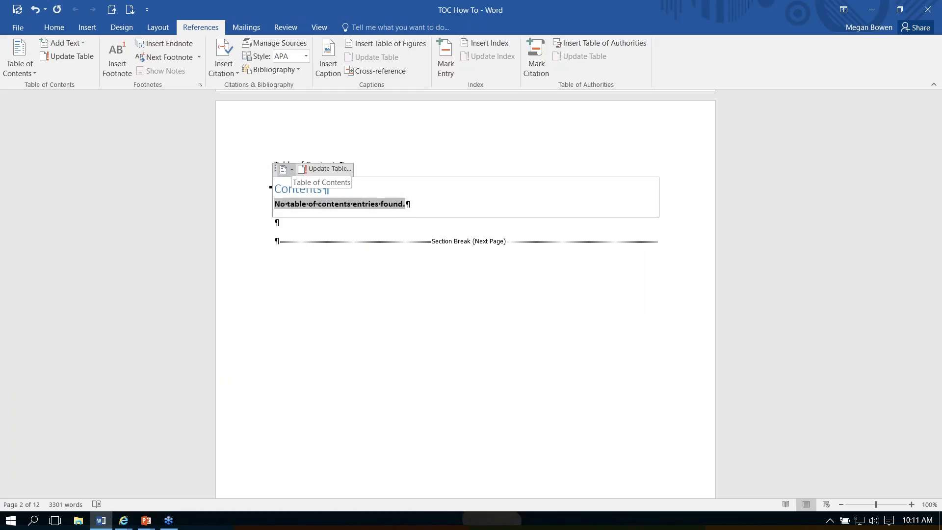
{"action": "left_click", "coordinate": [293, 170]}
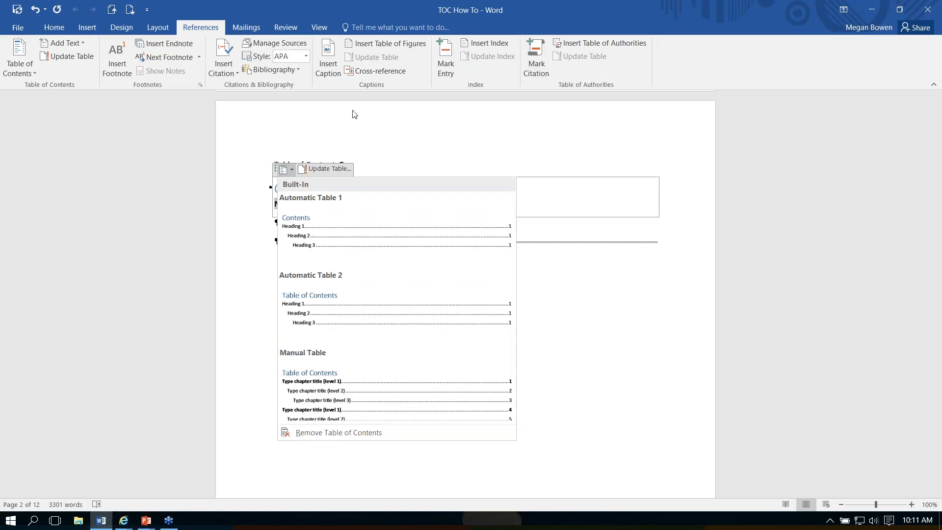
{"action": "left_click", "coordinate": [337, 171]}
{"action": "left_click", "coordinate": [339, 165]}
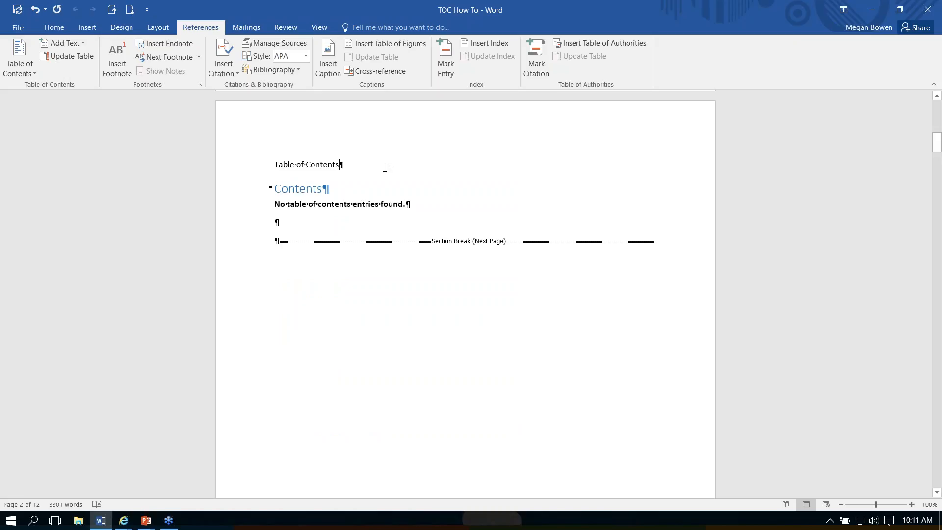
Apply the Heading 1 style to the Body of Document Part 1 title on page 3
{"action": "left_click", "coordinate": [130, 10]}
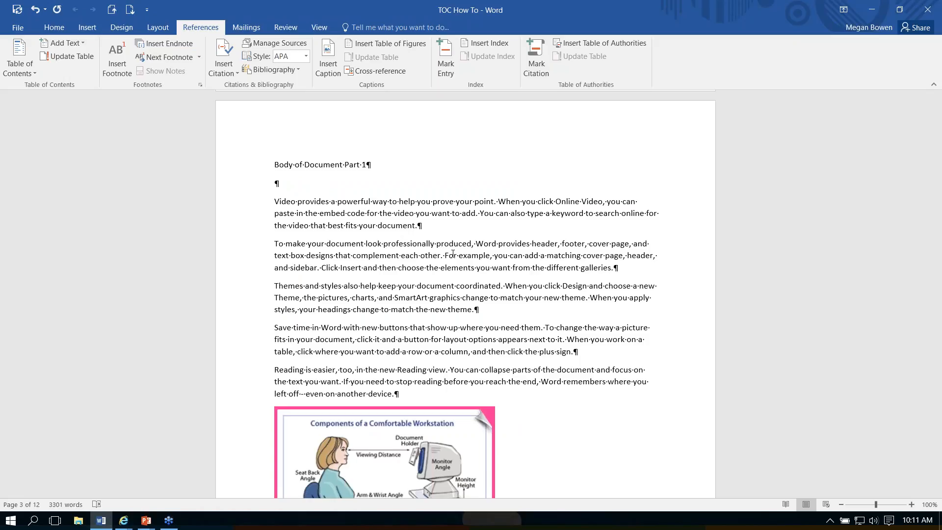
{"action": "left_click", "coordinate": [47, 29]}
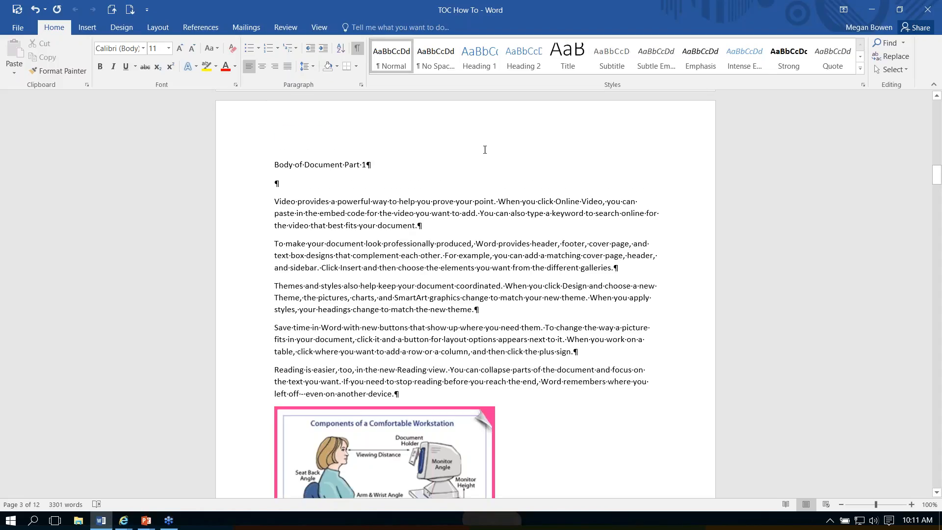
{"action": "left_click", "coordinate": [381, 166]}
{"action": "left_click", "coordinate": [477, 63]}
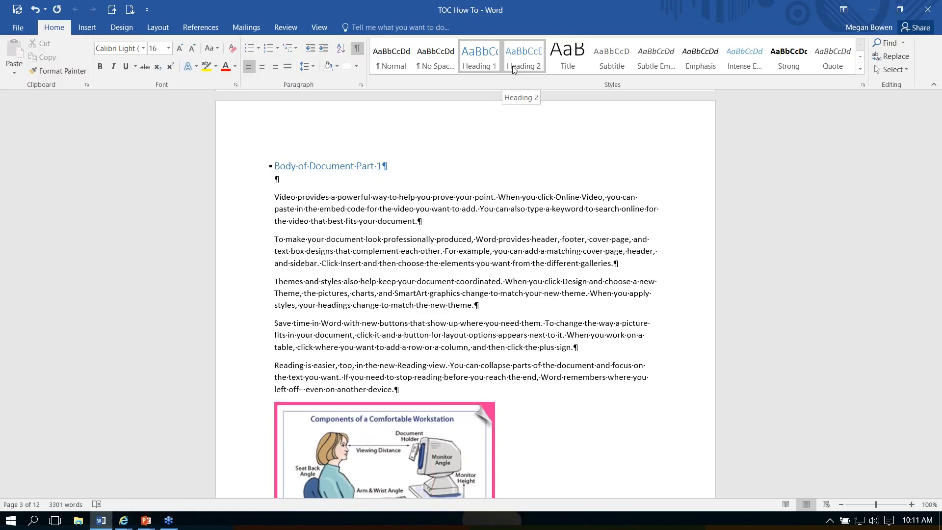
Examine the full style gallery, the Styles list and the Heading 2 and Heading 3 definitions in Manage Styles, changing nothing
{"action": "left_click", "coordinate": [861, 69]}
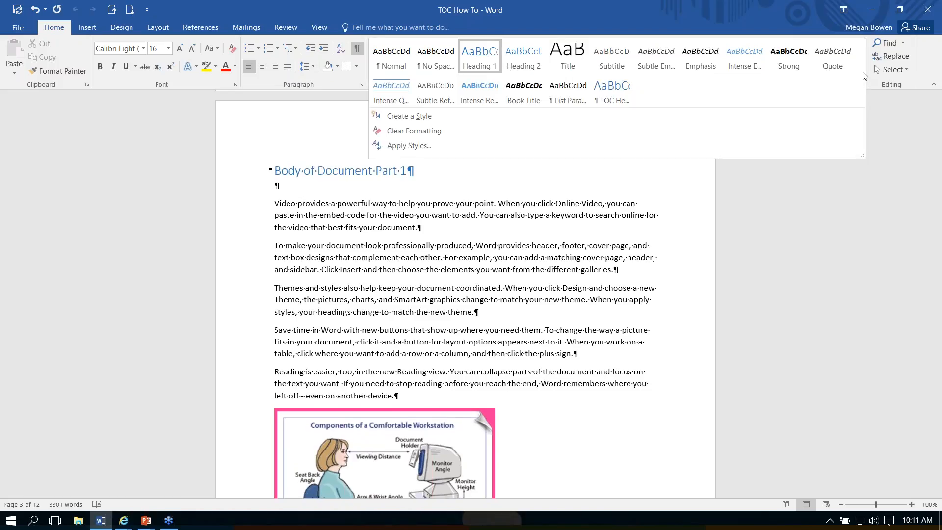
{"action": "left_click", "coordinate": [884, 129]}
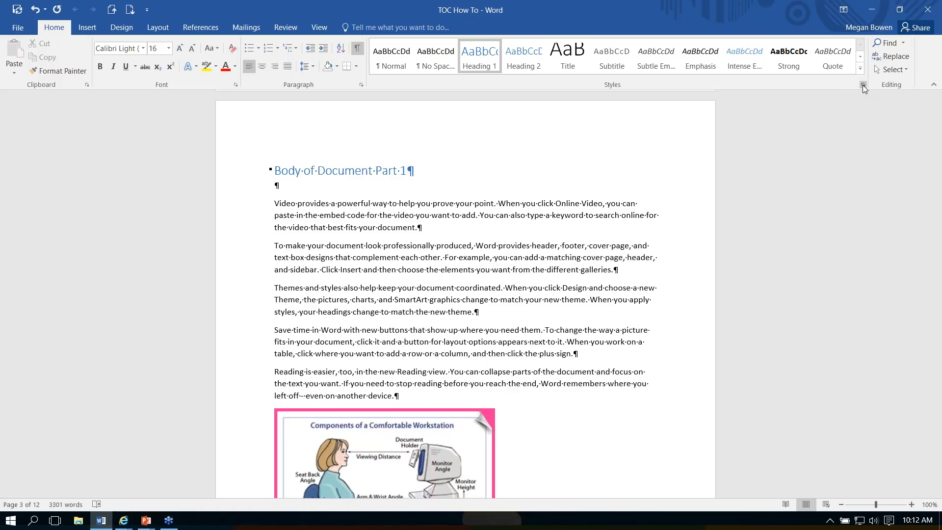
{"action": "left_click", "coordinate": [863, 86]}
{"action": "left_click_drag", "start_coordinate": [908, 179], "coordinate": [904, 138]}
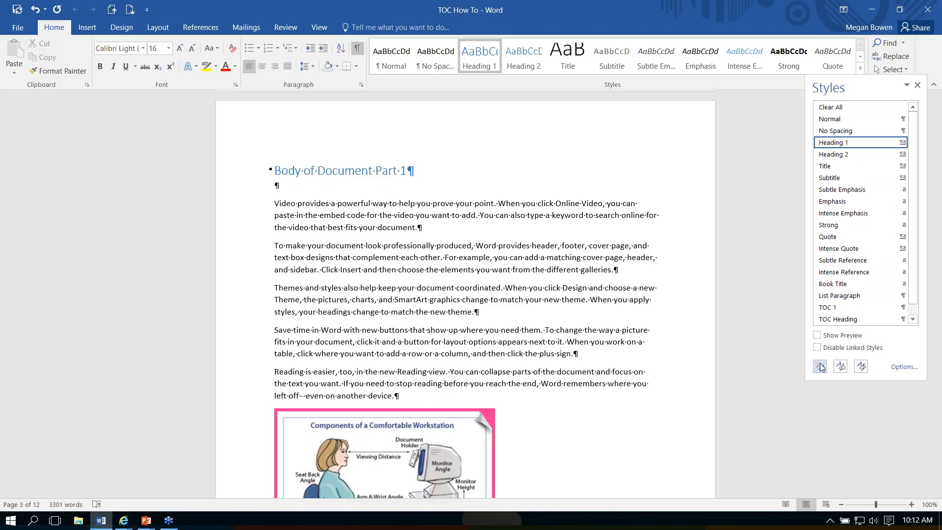
{"action": "left_click", "coordinate": [861, 368]}
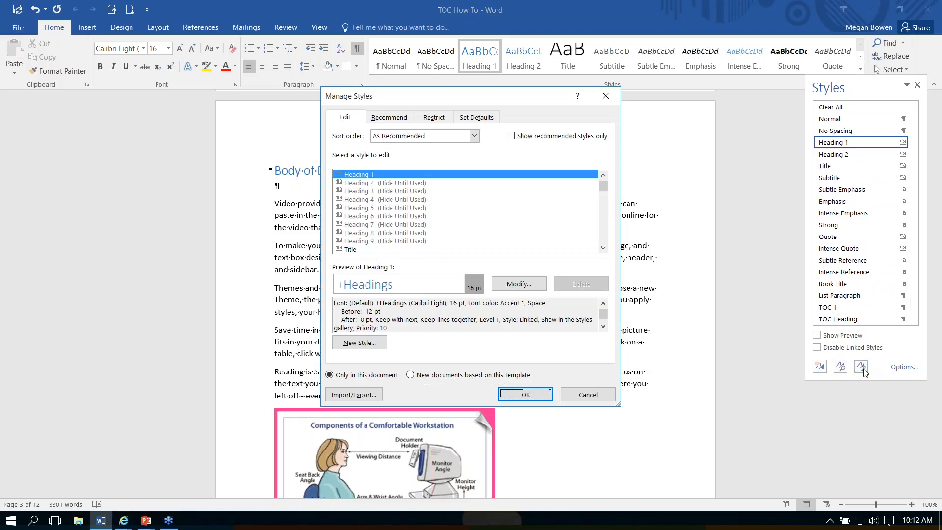
{"action": "left_click", "coordinate": [358, 183]}
{"action": "left_click", "coordinate": [362, 191]}
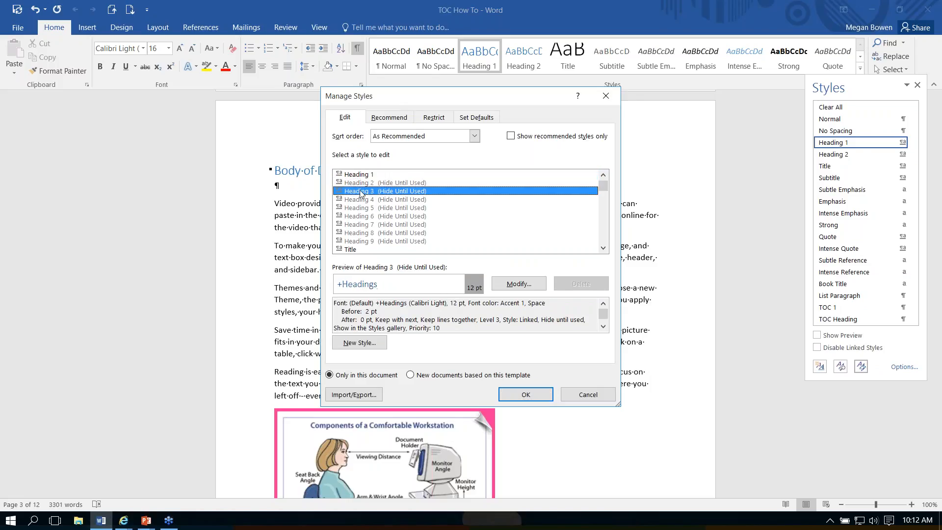
{"action": "left_click", "coordinate": [599, 395]}
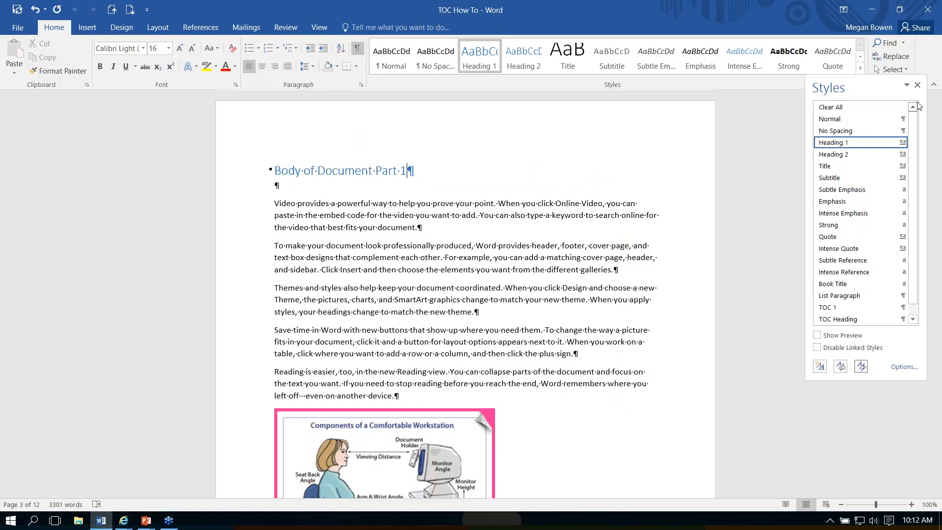
{"action": "left_click", "coordinate": [917, 85]}
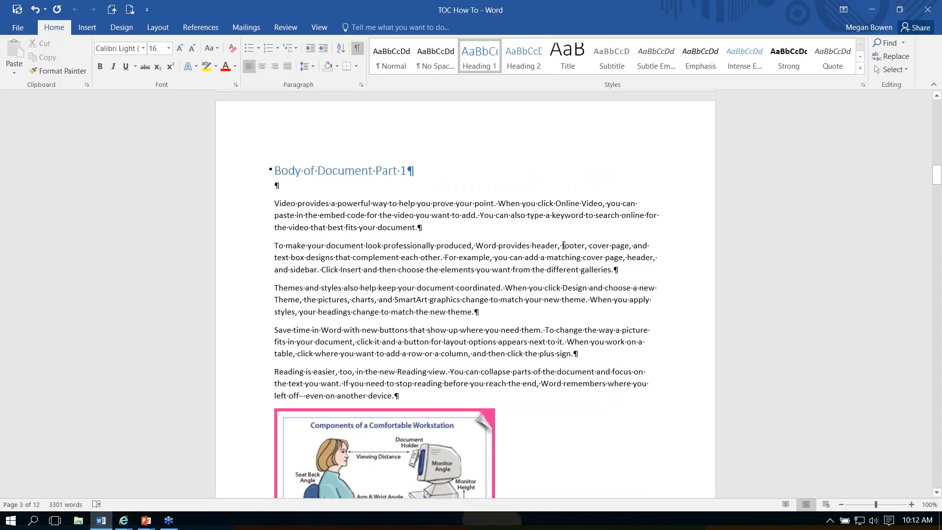
Apply the Heading 1 style to the Body of Document Part 2 title on page 6
{"action": "left_click", "coordinate": [130, 13]}
{"action": "left_click", "coordinate": [130, 13]}
{"action": "left_click", "coordinate": [130, 13]}
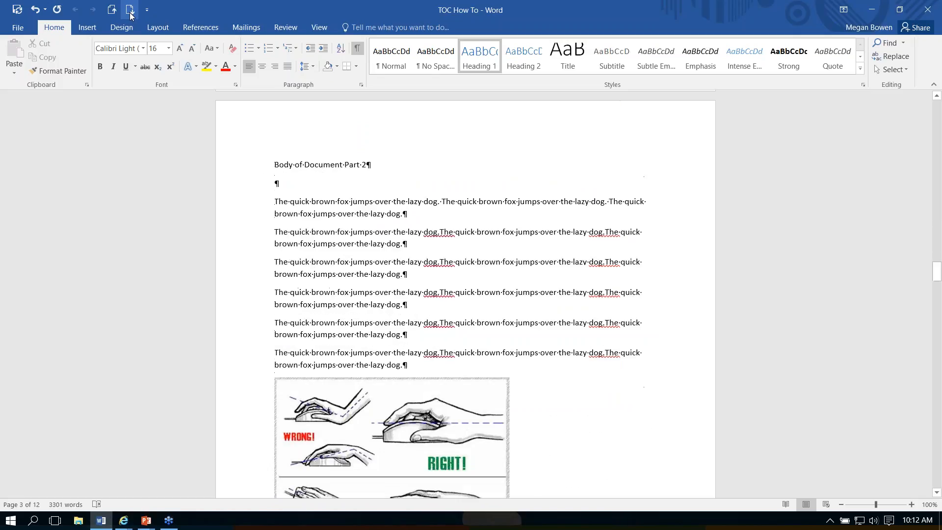
{"action": "left_click", "coordinate": [491, 58]}
Apply the Heading 1 style to the Body of Document Part 3 title on page 9
{"action": "left_click", "coordinate": [130, 10]}
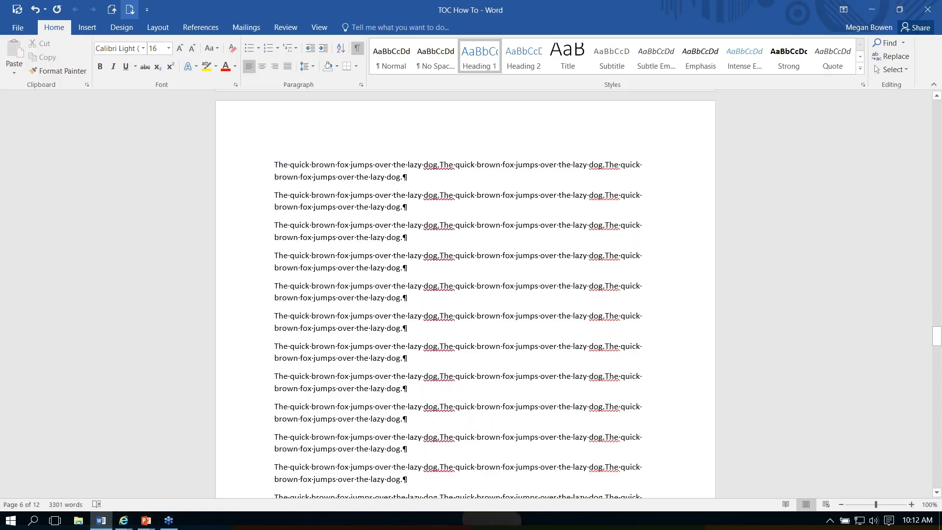
{"action": "left_click", "coordinate": [130, 10]}
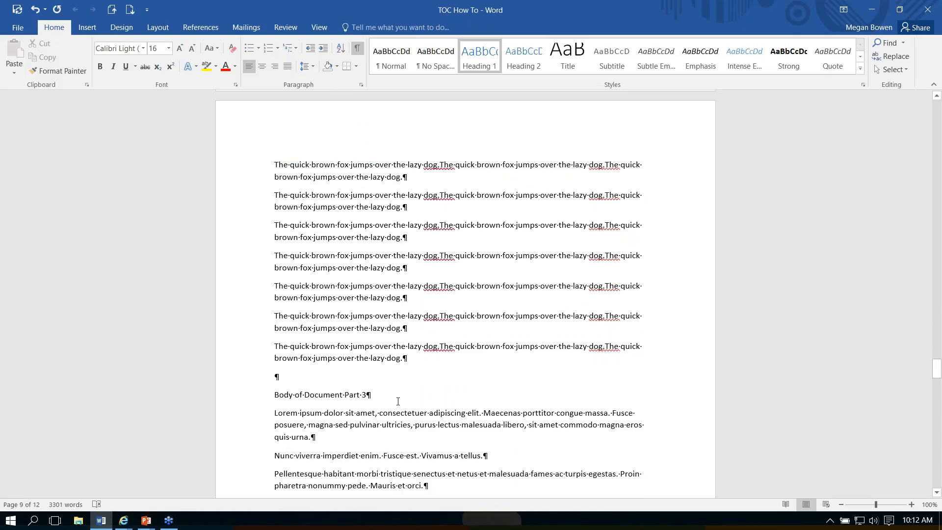
{"action": "left_click", "coordinate": [407, 395]}
{"action": "left_click", "coordinate": [490, 58]}
{"action": "left_click", "coordinate": [492, 61]}
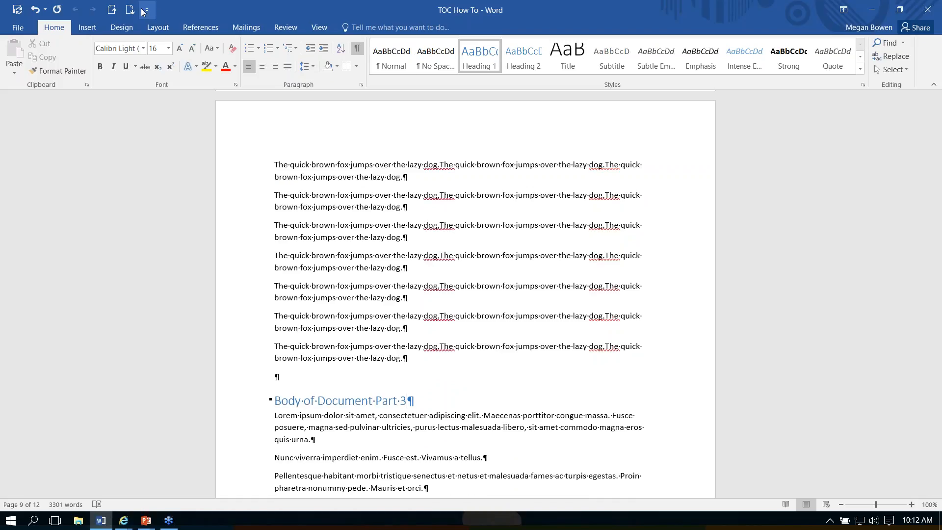
Update the table of contents on page 2 from the document's headings
{"action": "key", "text": "ctrl+Home"}
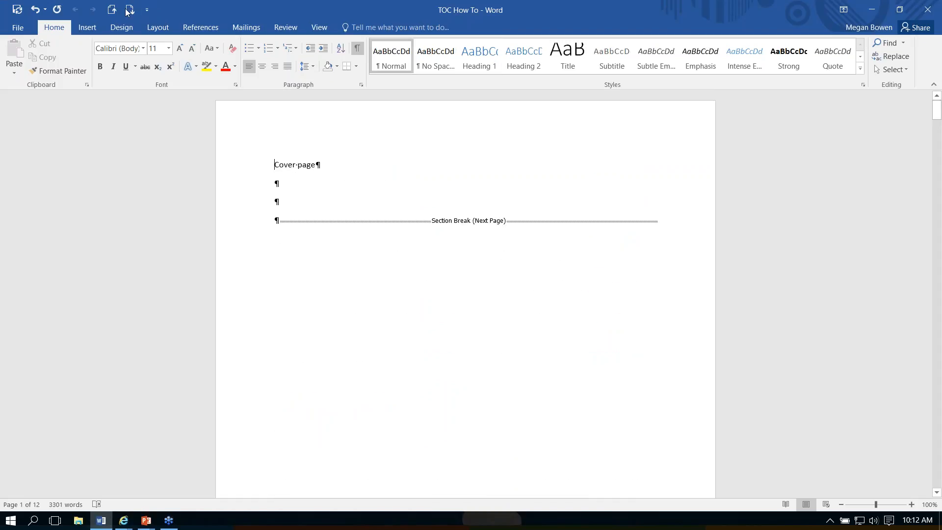
{"action": "left_click", "coordinate": [129, 9]}
{"action": "left_click", "coordinate": [298, 202]}
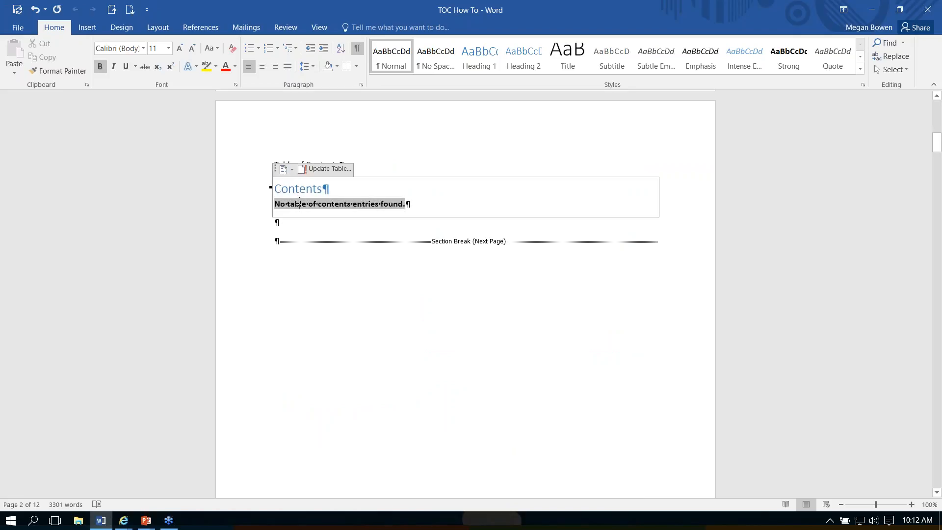
{"action": "left_click", "coordinate": [326, 169]}
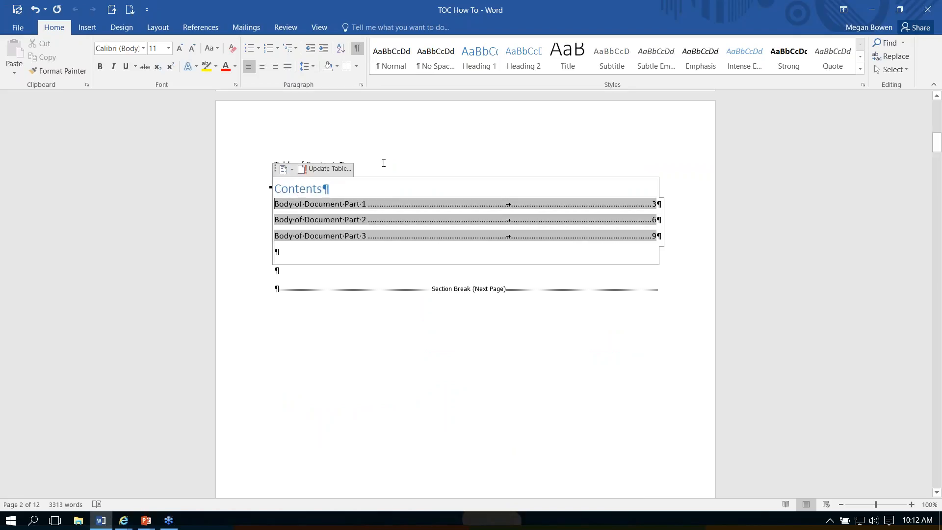
Switch the table of contents on page 2 to the built-in Automatic Table 2 design
{"action": "left_click", "coordinate": [340, 164]}
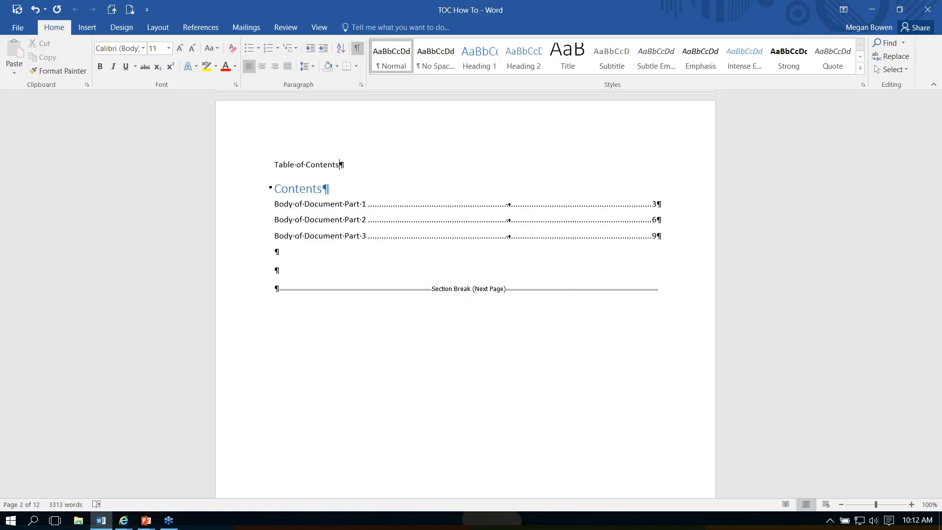
{"action": "left_click", "coordinate": [347, 206]}
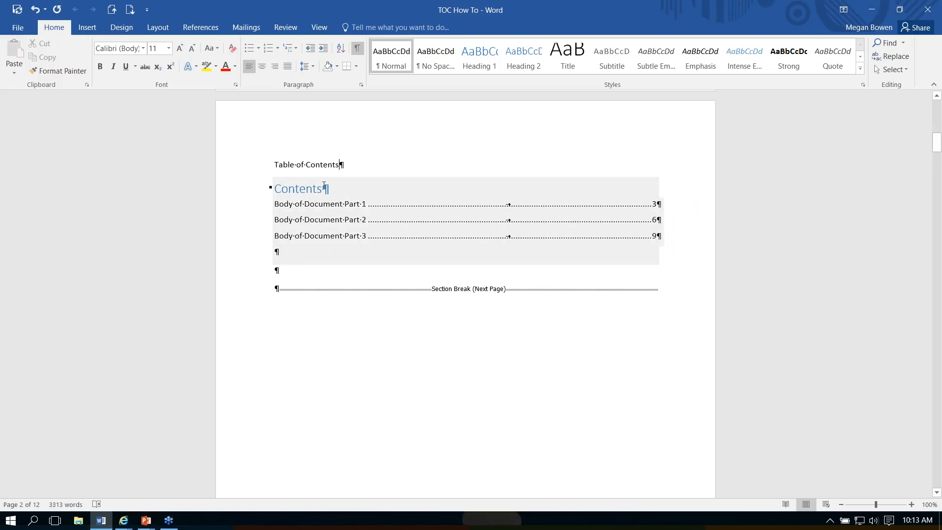
{"action": "left_click", "coordinate": [306, 183]}
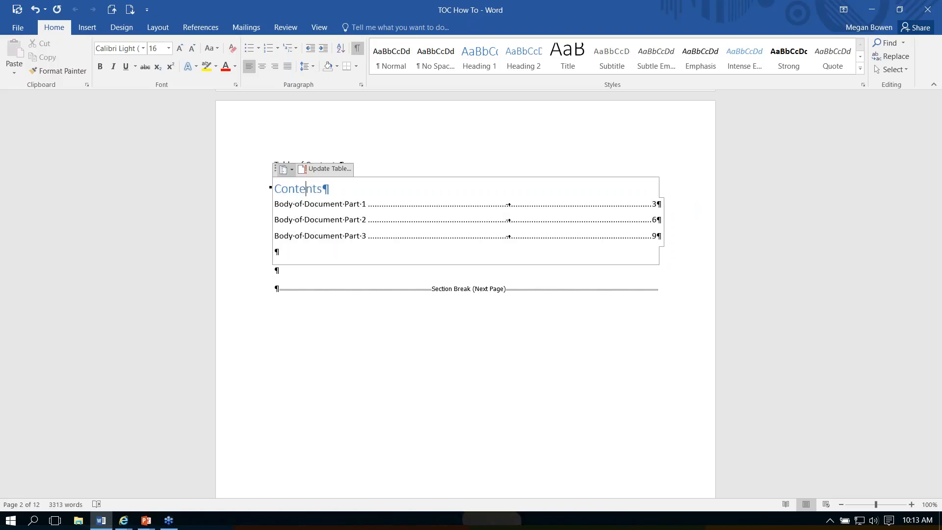
{"action": "left_click", "coordinate": [291, 170]}
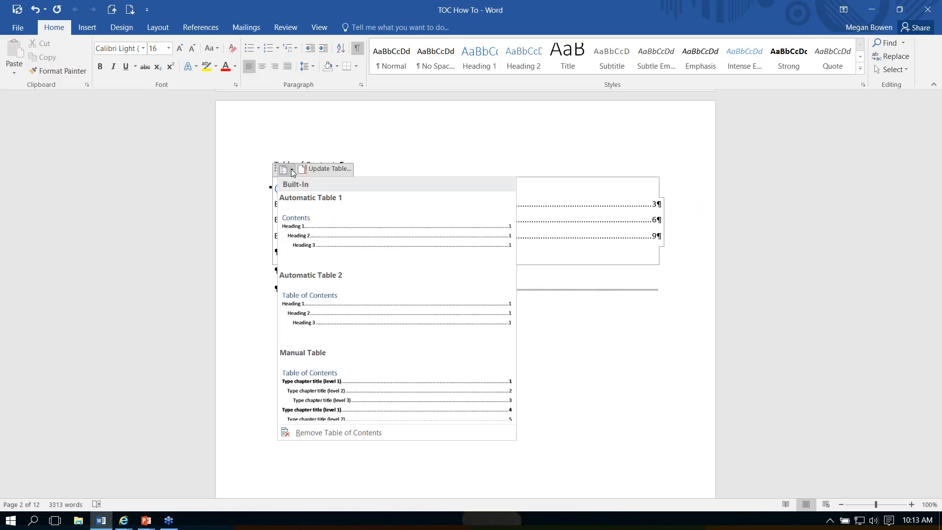
{"action": "left_click", "coordinate": [321, 299]}
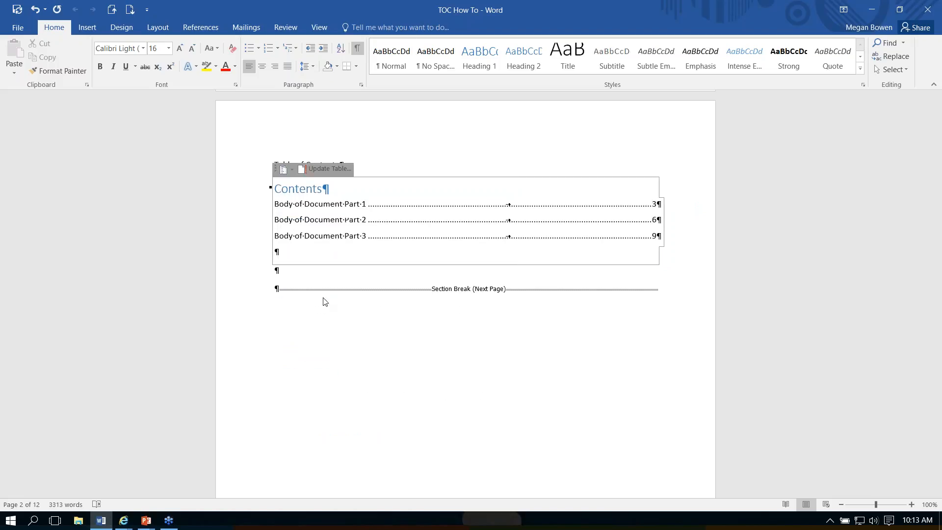
Try the Manual Table design on the table of contents, then switch it to Automatic Table 1
{"action": "left_click", "coordinate": [291, 170]}
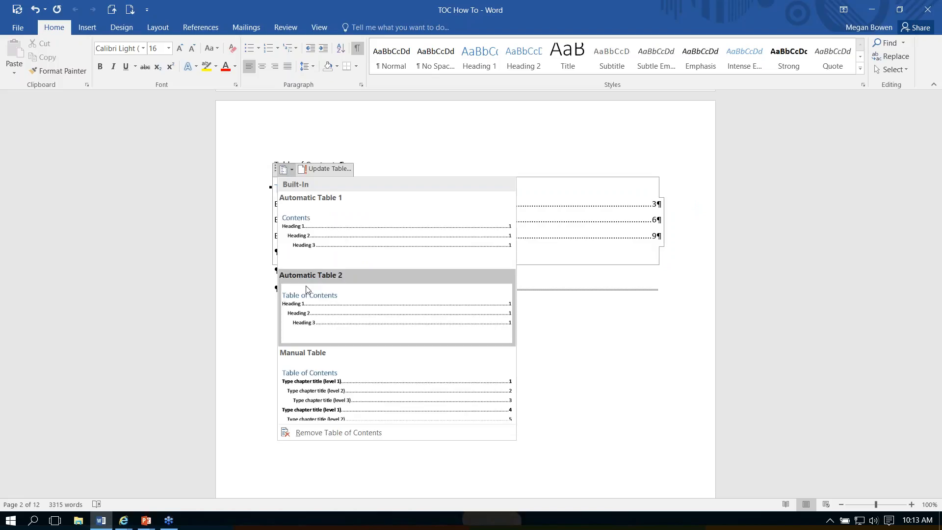
{"action": "left_click", "coordinate": [322, 385]}
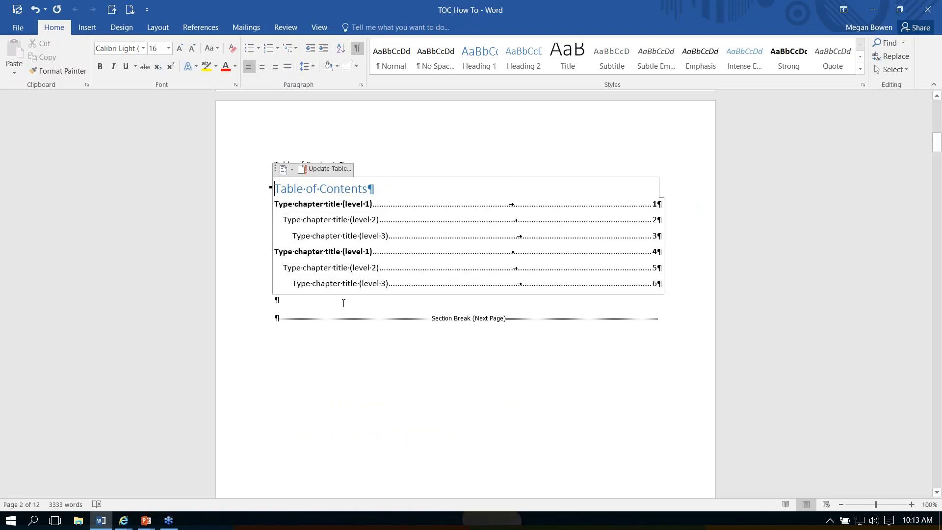
{"action": "left_click", "coordinate": [291, 170]}
{"action": "left_click", "coordinate": [303, 237]}
Apply the Automatic Table 2 design to the table of contents on page 2
{"action": "left_click", "coordinate": [296, 170]}
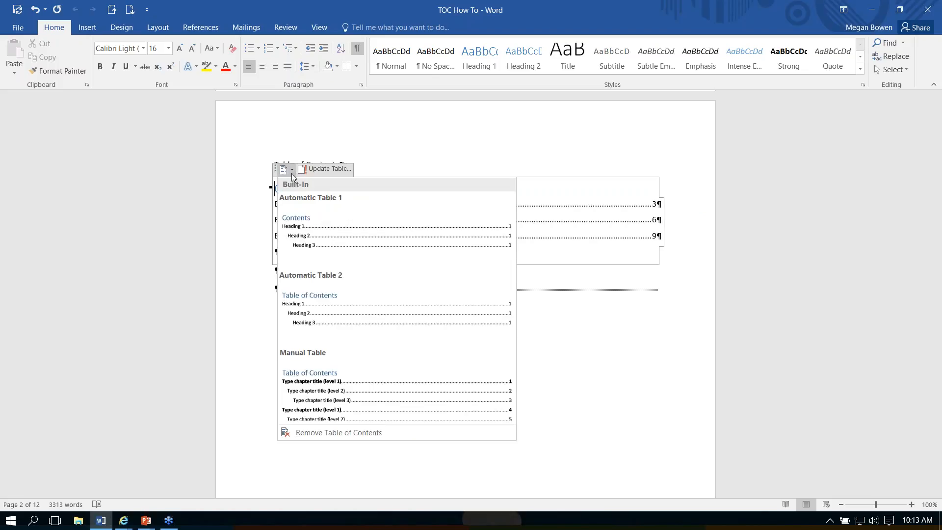
{"action": "left_click", "coordinate": [315, 296]}
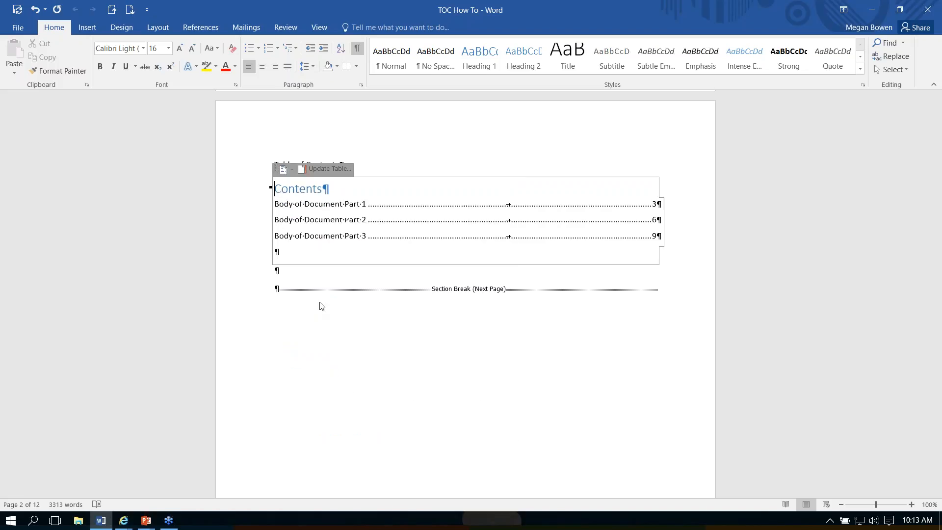
{"action": "left_click", "coordinate": [385, 168]}
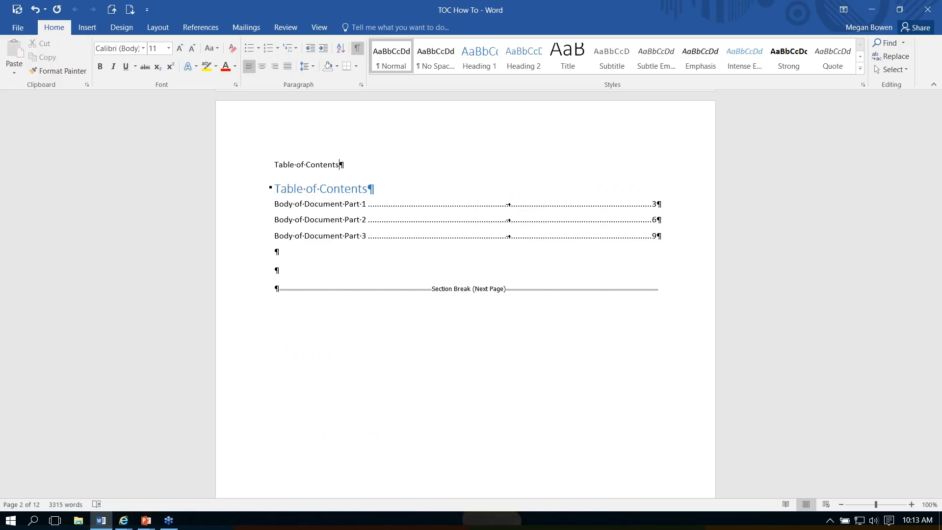
Replace the Body of Document Part 1 heading on page 3 with "Working Well in the Office"
{"action": "left_click", "coordinate": [129, 11]}
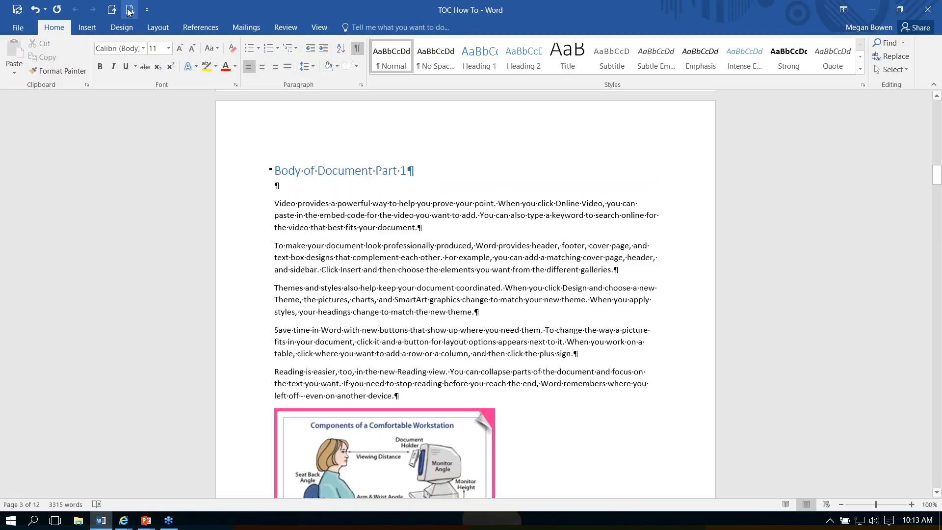
{"action": "left_click", "coordinate": [338, 172]}
{"action": "key", "text": "ctrl+shift+Down"}
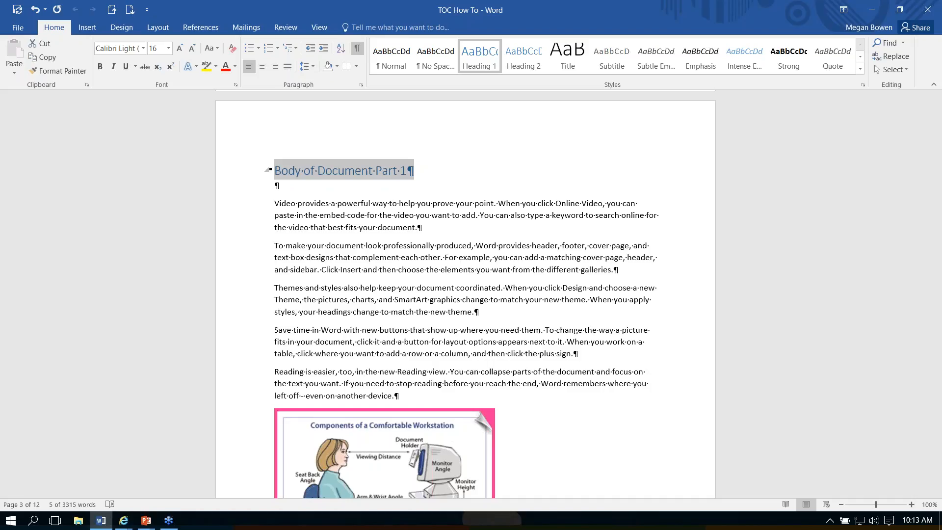
{"action": "type", "text": "Wo"}
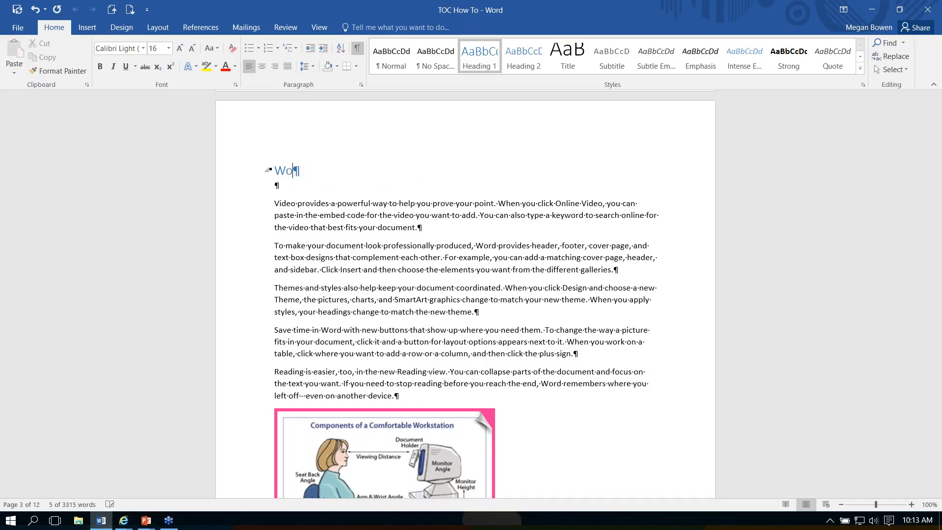
{"action": "type", "text": "rking Well in the Office"}
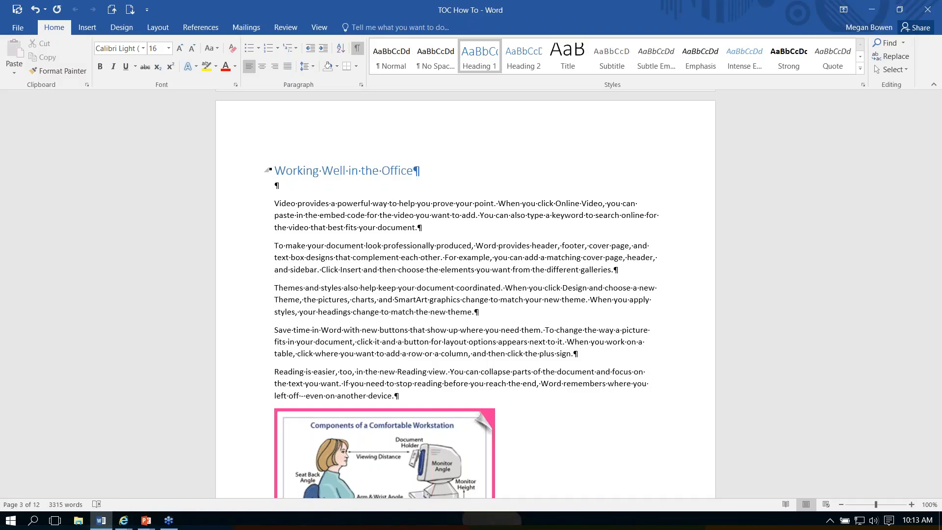
Update the table of contents on page 2 to pick up the renamed page 3 heading
{"action": "left_click", "coordinate": [111, 9]}
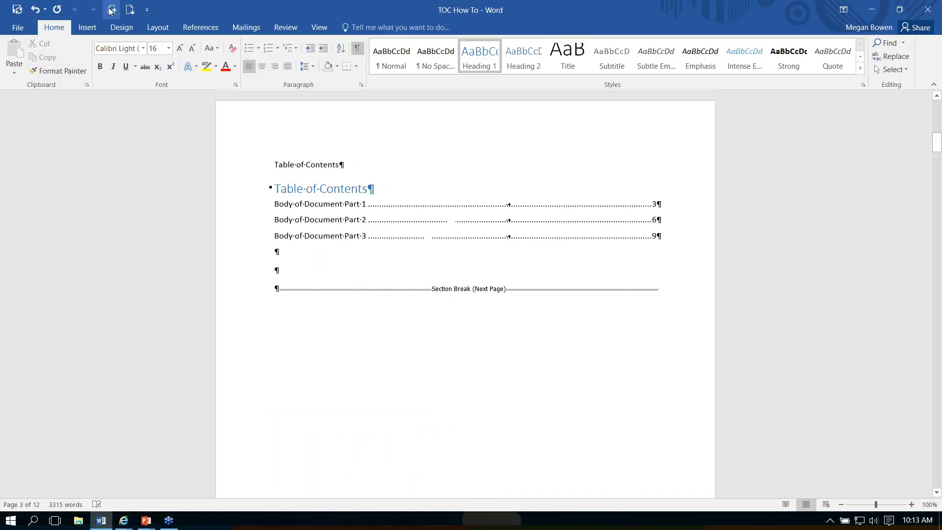
{"action": "left_click", "coordinate": [311, 189]}
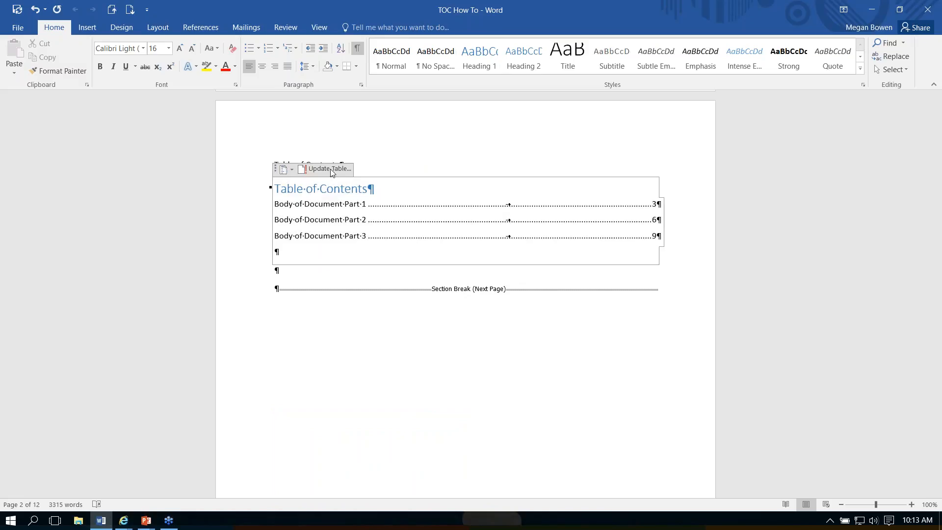
{"action": "left_click", "coordinate": [330, 169]}
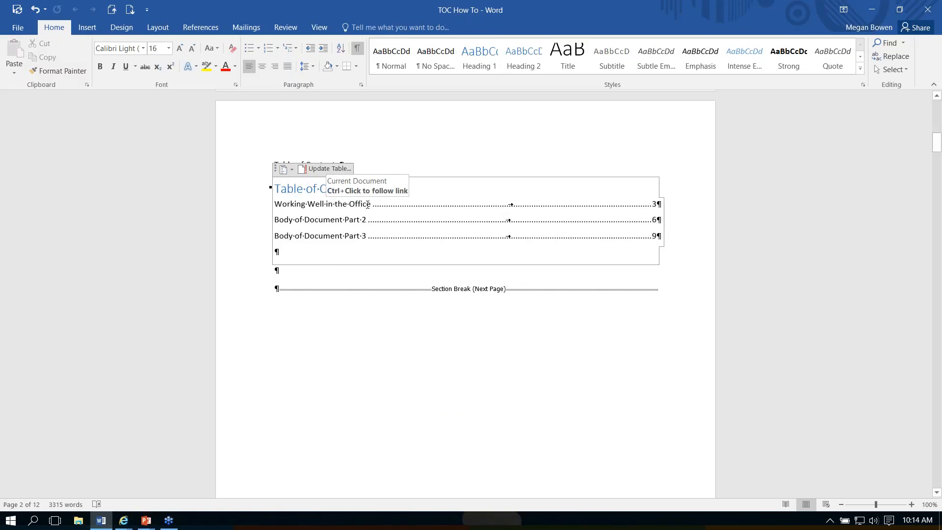
{"action": "key", "text": "Up"}
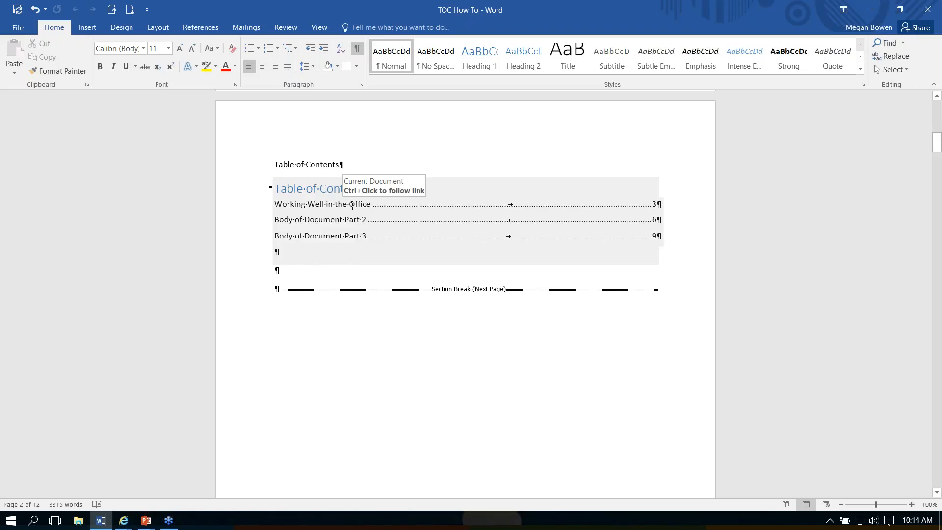
Move the "Components of a Comfortable Workstation" line above the workstation picture on page 3 and apply the Heading 2 style to it
{"action": "left_click", "coordinate": [320, 206]}
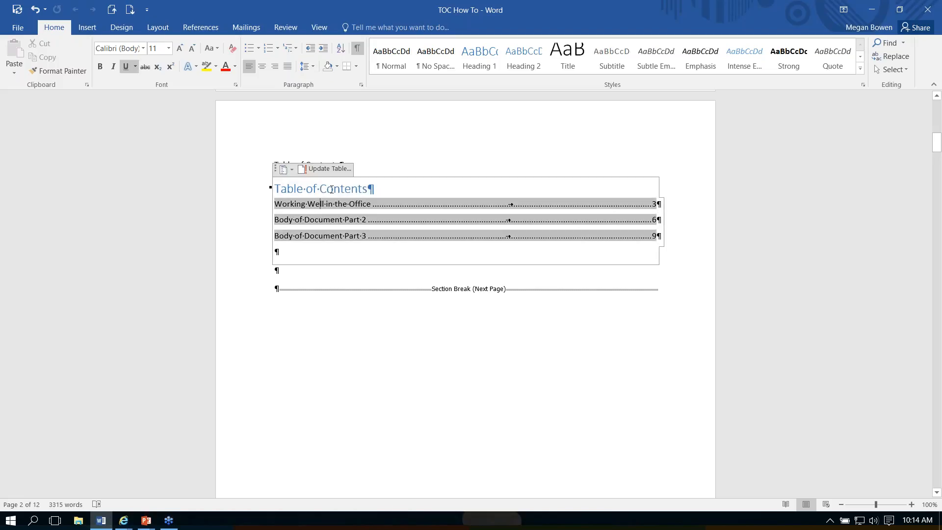
{"action": "left_click", "coordinate": [131, 10]}
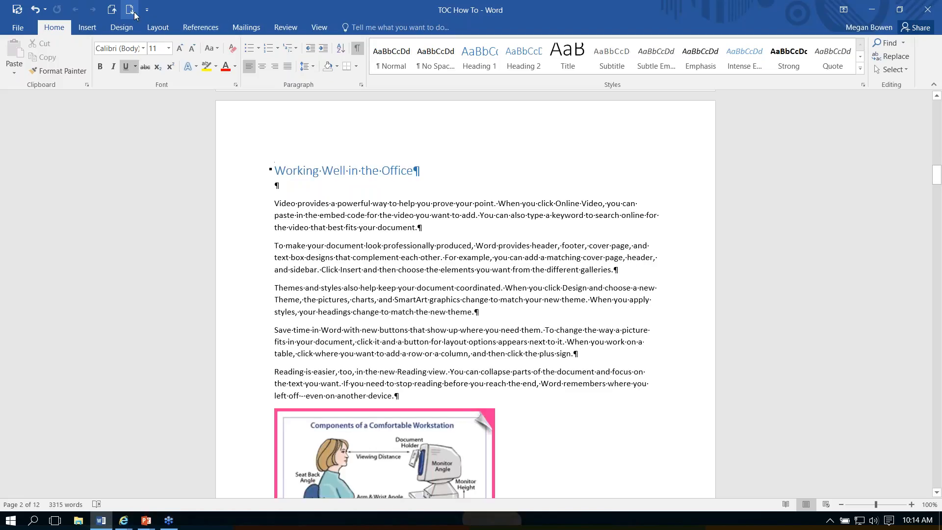
{"action": "key", "text": "ctrl+Page_Down"}
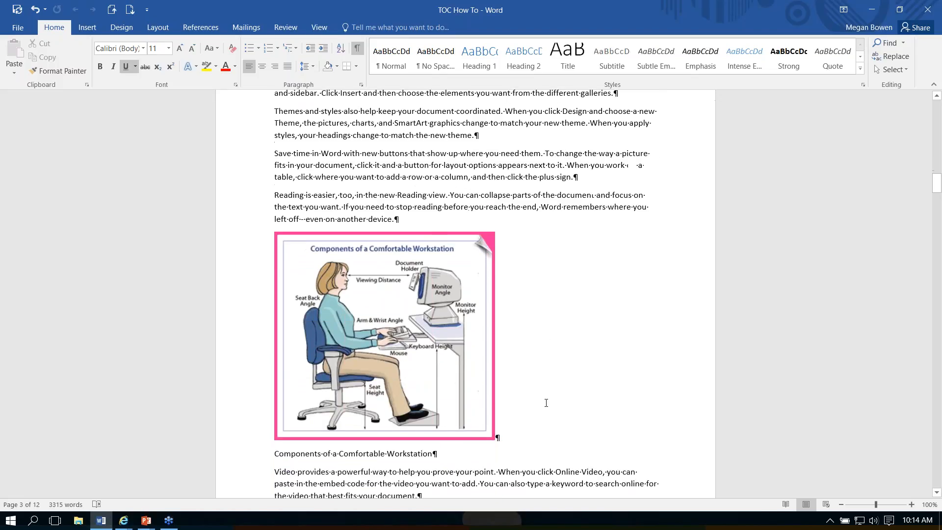
{"action": "left_click", "coordinate": [434, 395]}
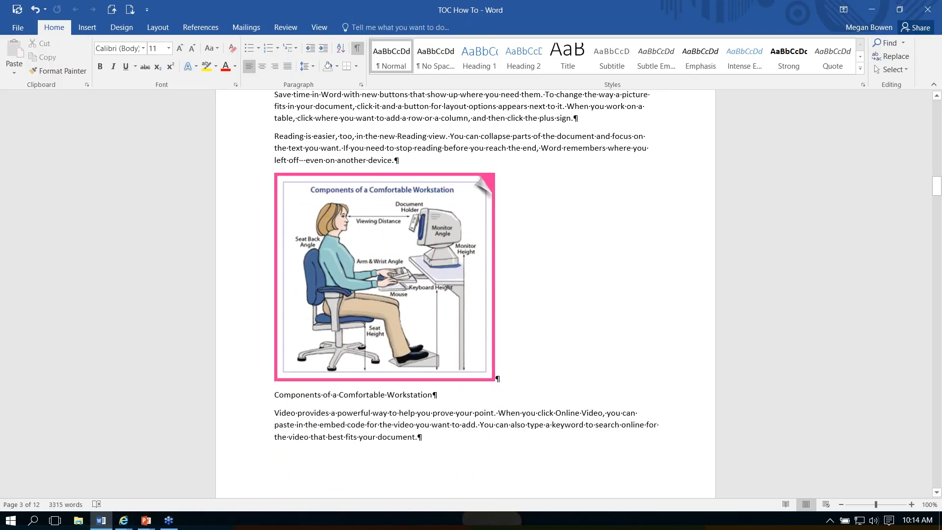
{"action": "key", "text": "shift+Down"}
{"action": "key", "text": "ctrl+c"}
{"action": "key", "text": "Delete"}
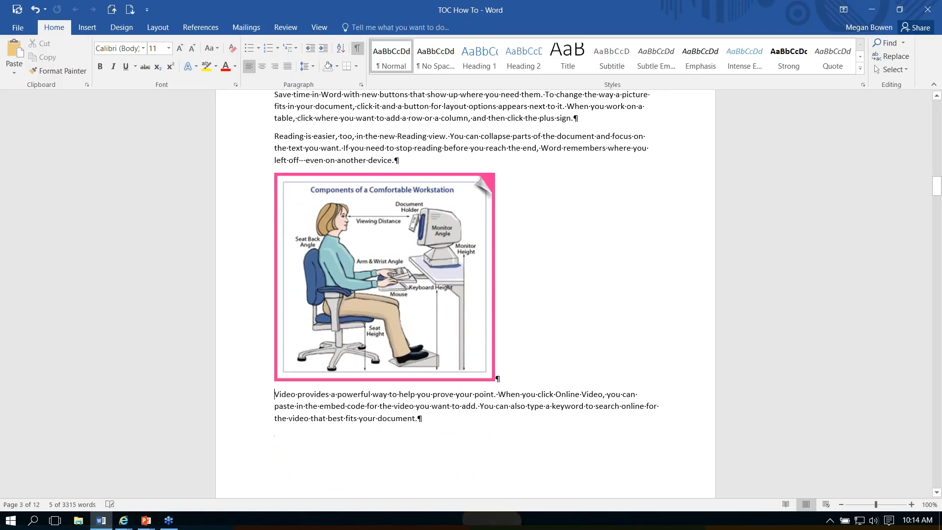
{"action": "key", "text": "End"}
{"action": "key", "text": "Return"}
{"action": "key", "text": "ctrl+v"}
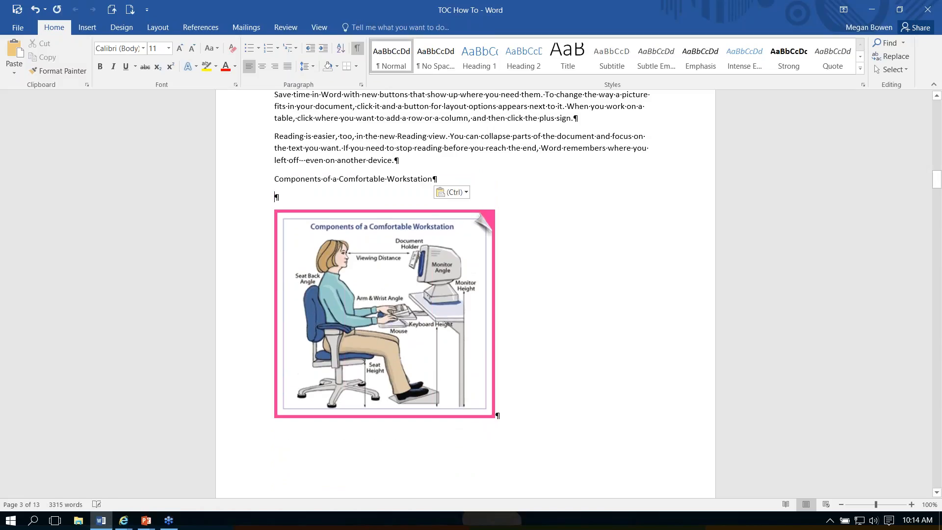
{"action": "key", "text": "Delete"}
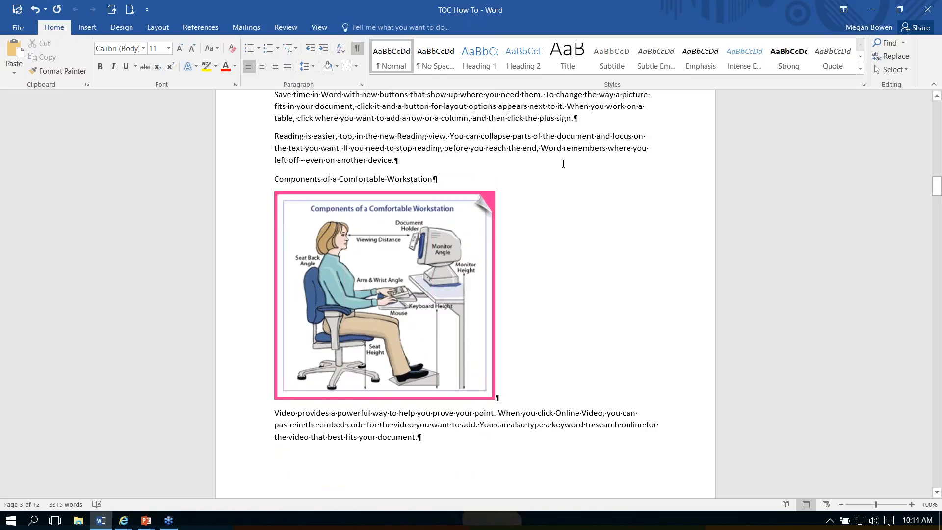
{"action": "left_click", "coordinate": [523, 56]}
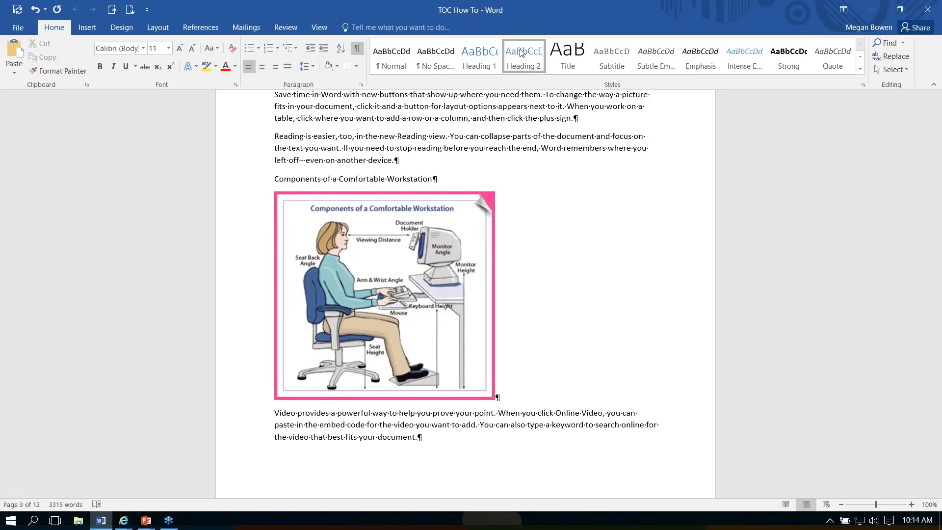
Update the entire table of contents on page 2, including the new Heading 2 entry
{"action": "left_click", "coordinate": [112, 9]}
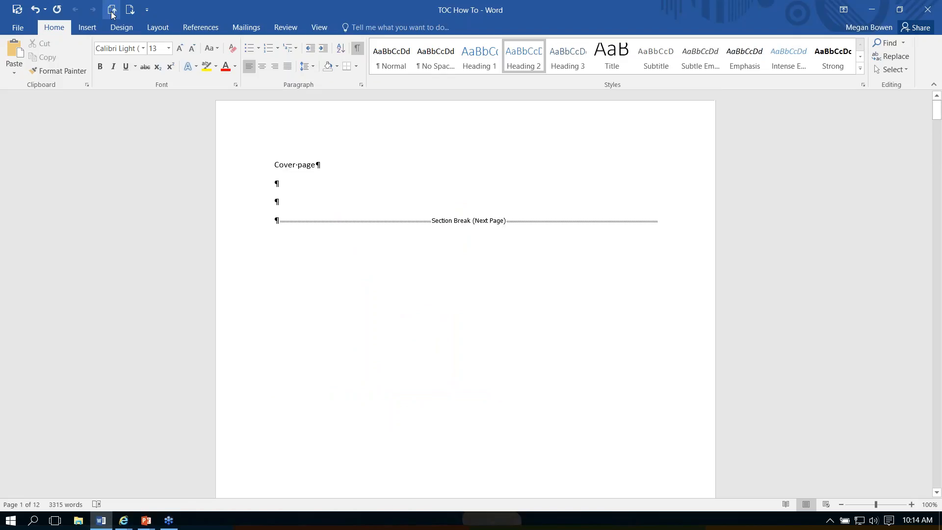
{"action": "left_click", "coordinate": [130, 9]}
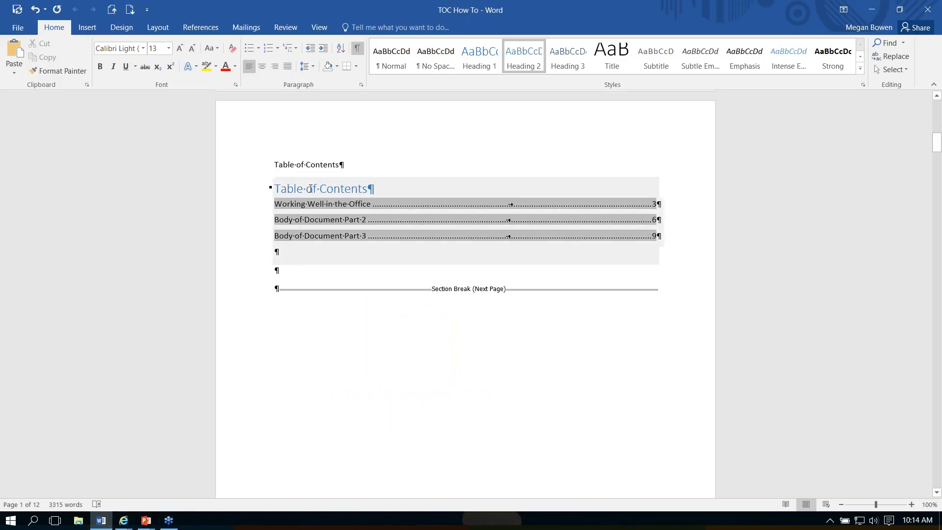
{"action": "left_click", "coordinate": [337, 171]}
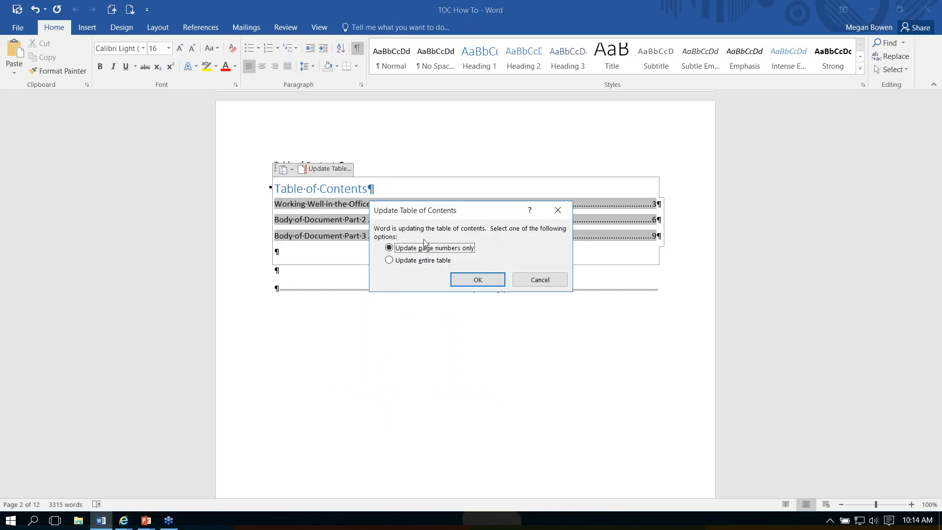
{"action": "left_click", "coordinate": [429, 262]}
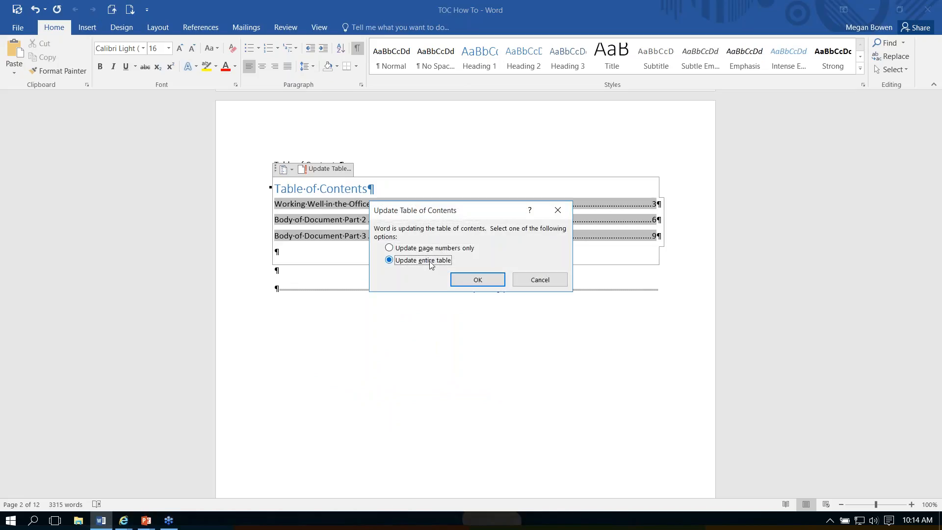
{"action": "left_click", "coordinate": [484, 282]}
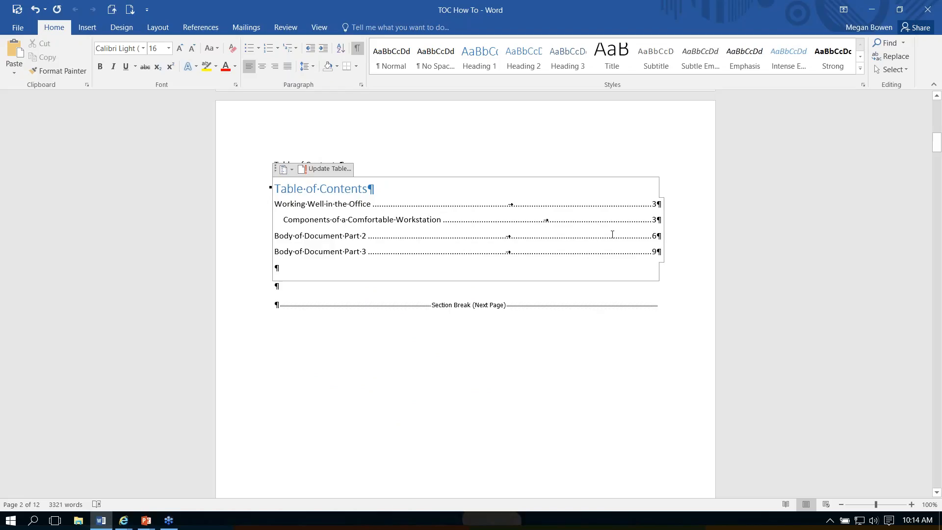
Modify the TOC Heading style to use bold text
{"action": "left_click", "coordinate": [354, 205]}
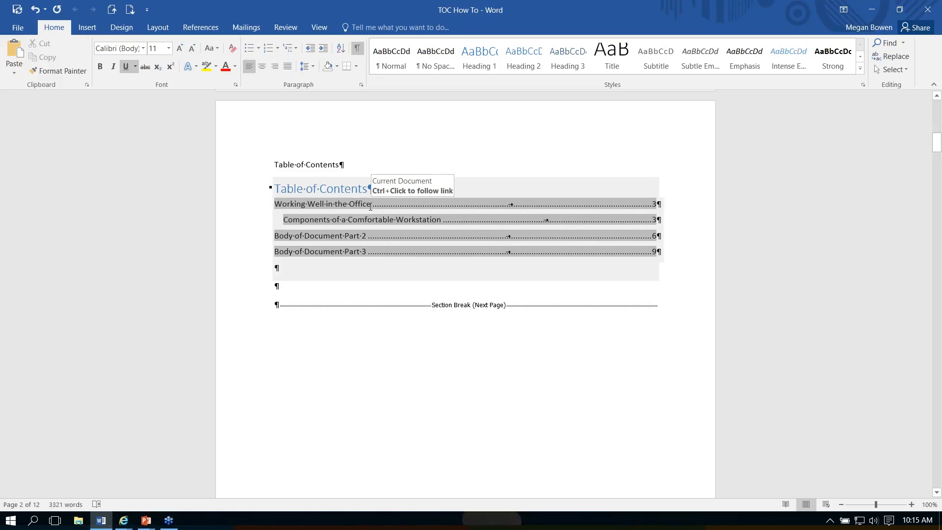
{"action": "left_click", "coordinate": [859, 69]}
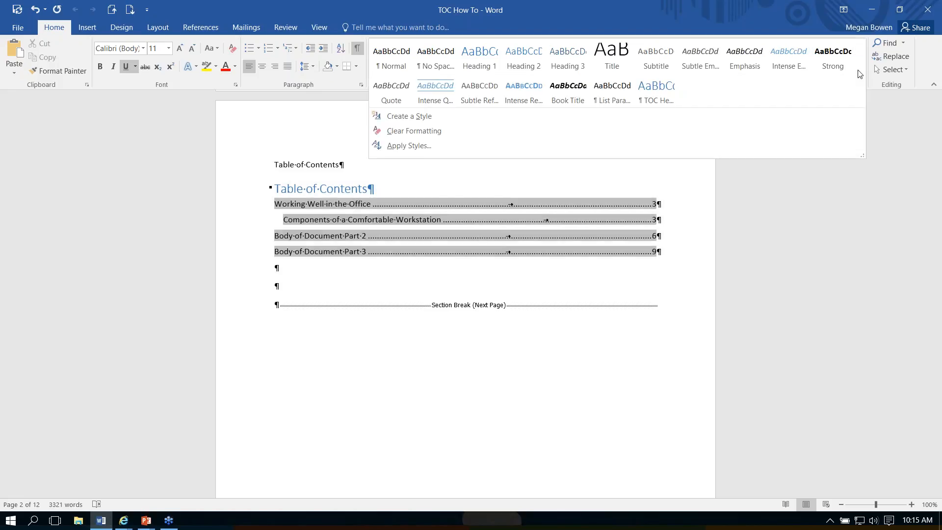
{"action": "right_click", "coordinate": [657, 97]}
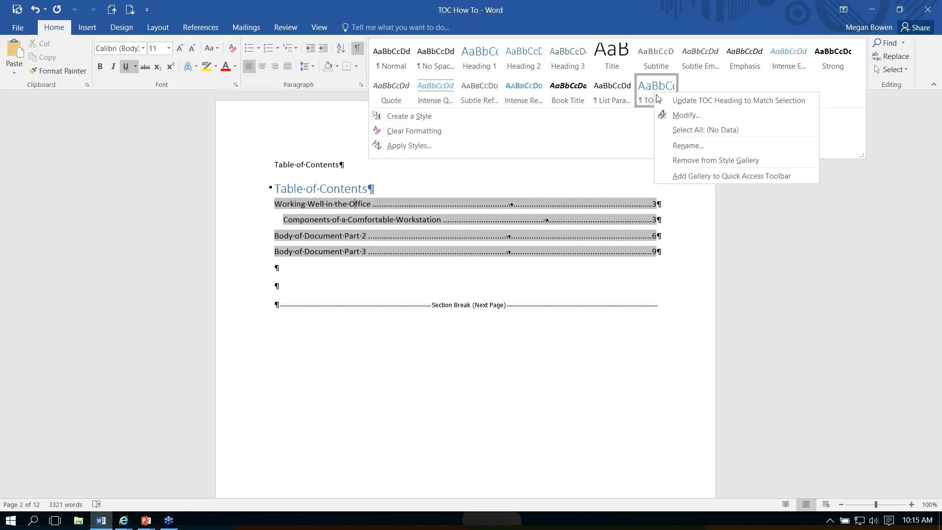
{"action": "left_click", "coordinate": [683, 115]}
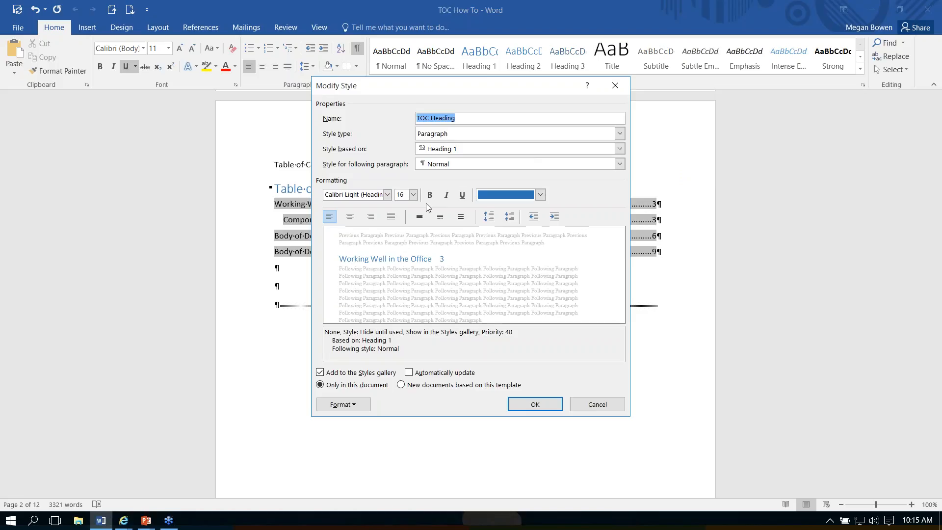
{"action": "left_click", "coordinate": [430, 196]}
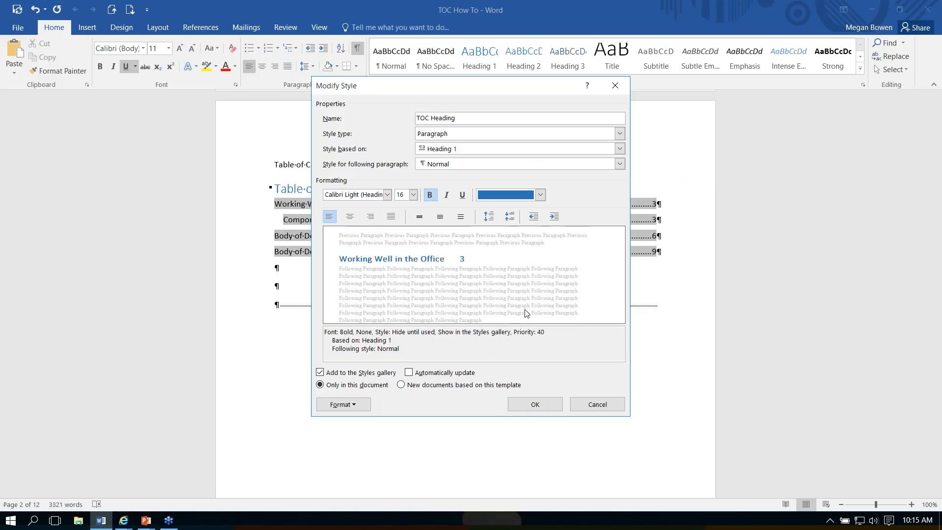
{"action": "left_click", "coordinate": [537, 406]}
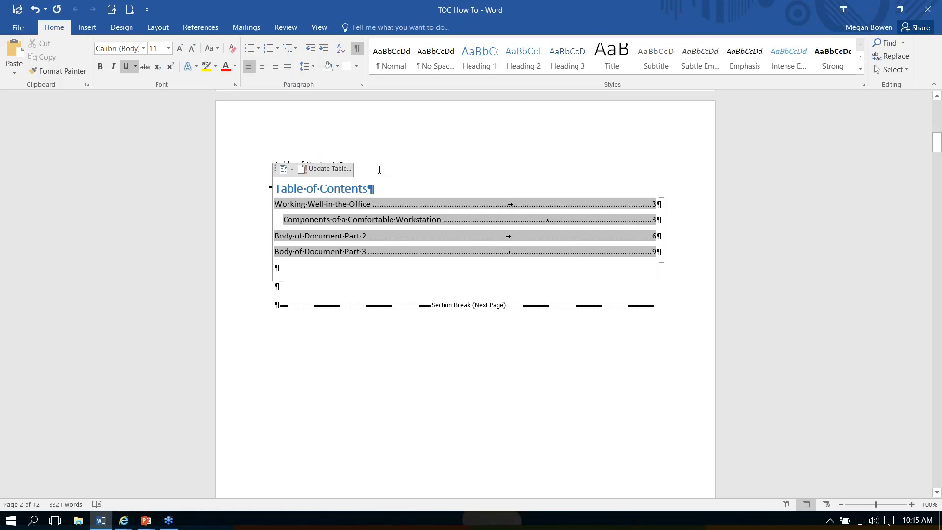
Update the entire table of contents on page 2 after the bold style change
{"action": "left_click", "coordinate": [326, 169]}
{"action": "left_click", "coordinate": [421, 260]}
{"action": "left_click", "coordinate": [476, 279]}
Remove bold from the TOC Heading style and turn on its Automatically update option
{"action": "left_click", "coordinate": [363, 207]}
{"action": "left_click", "coordinate": [860, 69]}
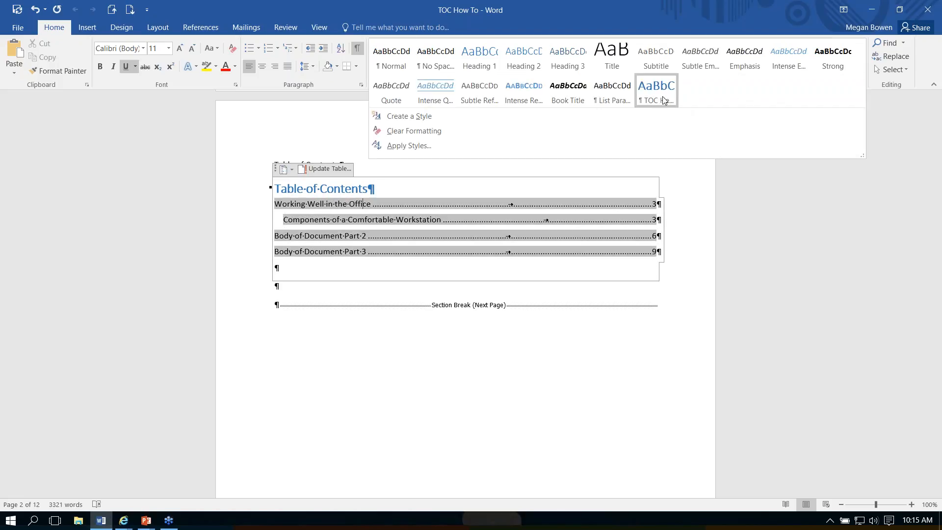
{"action": "right_click", "coordinate": [649, 94]}
{"action": "left_click", "coordinate": [680, 111]}
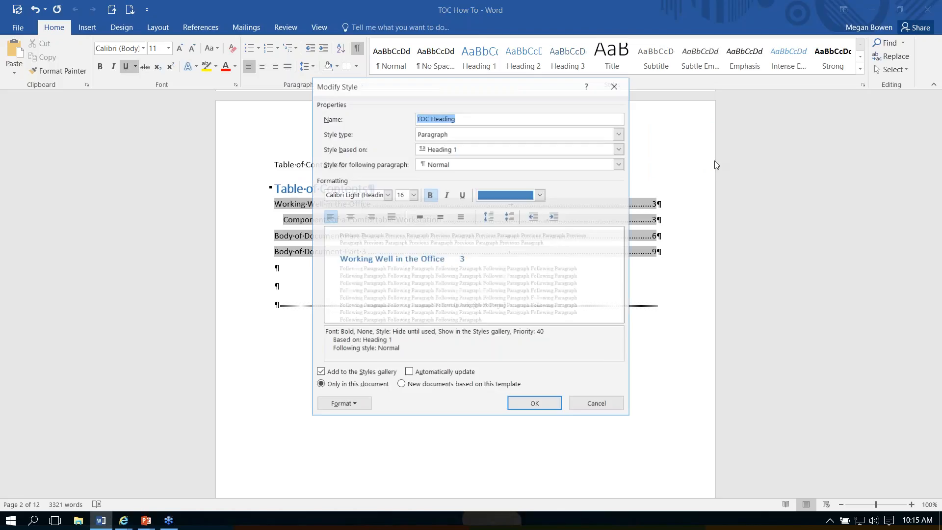
{"action": "left_click", "coordinate": [429, 195]}
{"action": "left_click", "coordinate": [432, 374]}
{"action": "left_click", "coordinate": [552, 408]}
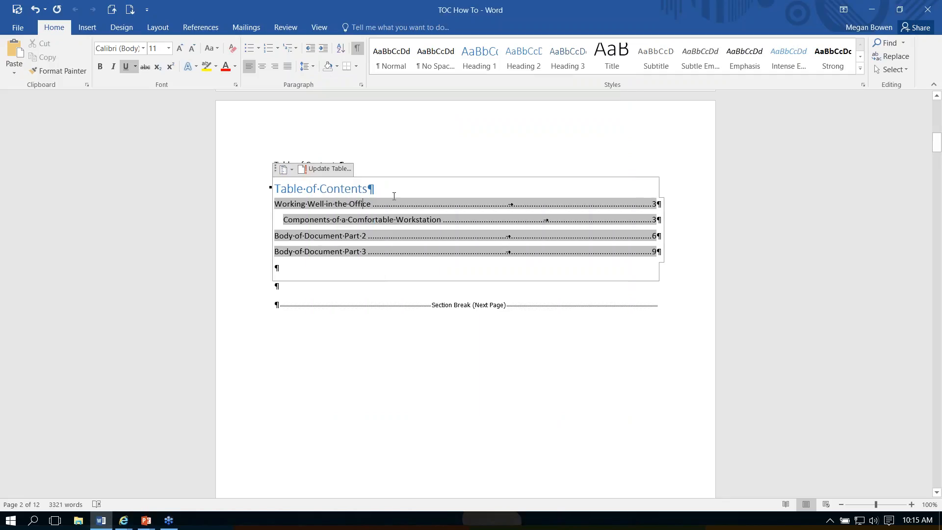
Update the entire table of contents on page 2 with the non-bold TOC Heading style
{"action": "left_click", "coordinate": [345, 169]}
{"action": "left_click", "coordinate": [418, 260]}
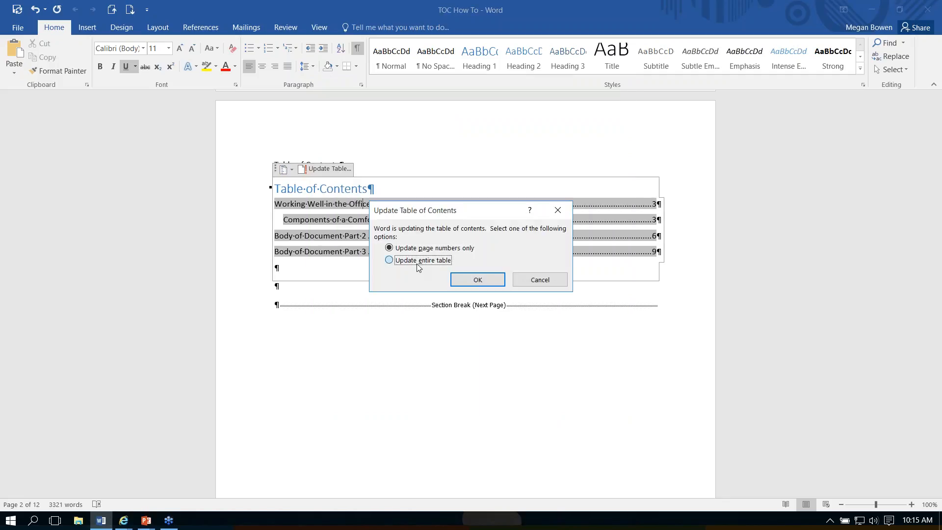
{"action": "left_click", "coordinate": [471, 284]}
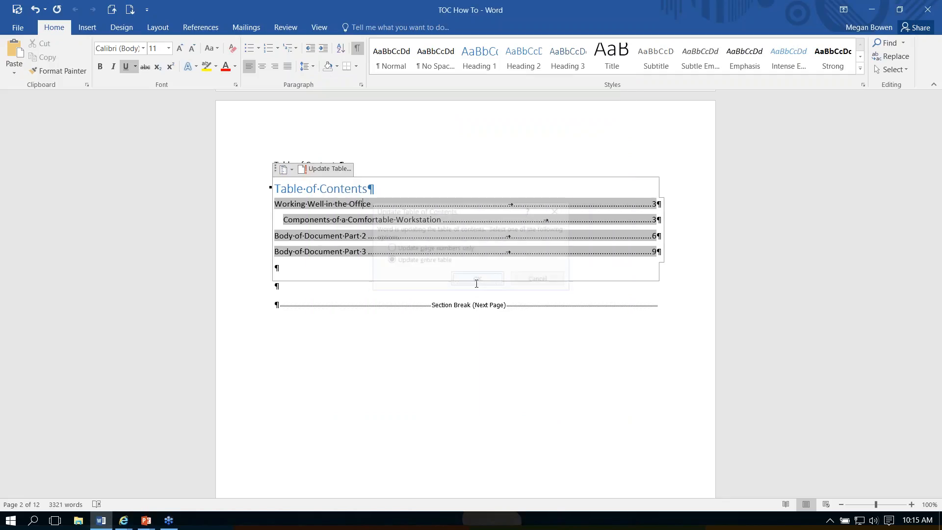
Apply bold to the "Working Well in the Office" entry line in the table of contents
{"action": "left_click", "coordinate": [382, 173]}
{"action": "left_click", "coordinate": [297, 203]}
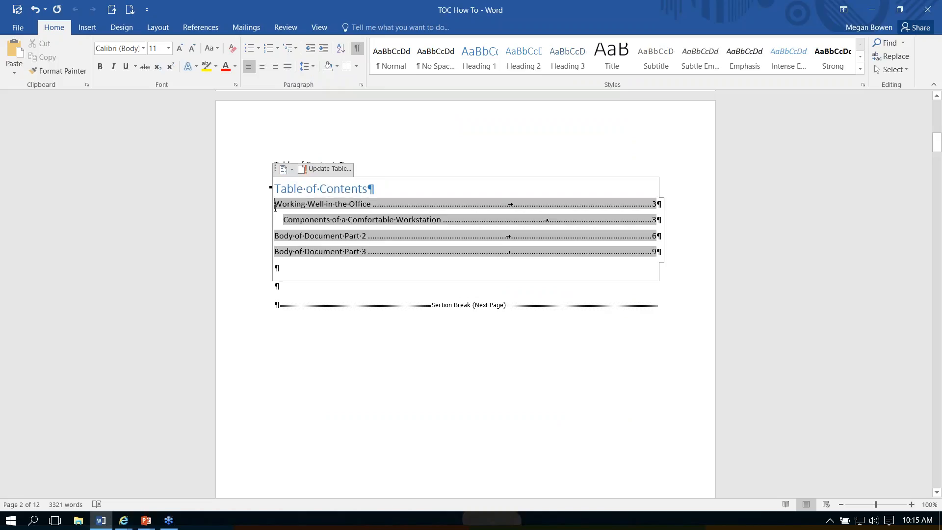
{"action": "left_click_drag", "start_coordinate": [275, 204], "coordinate": [660, 206]}
{"action": "left_click", "coordinate": [100, 66]}
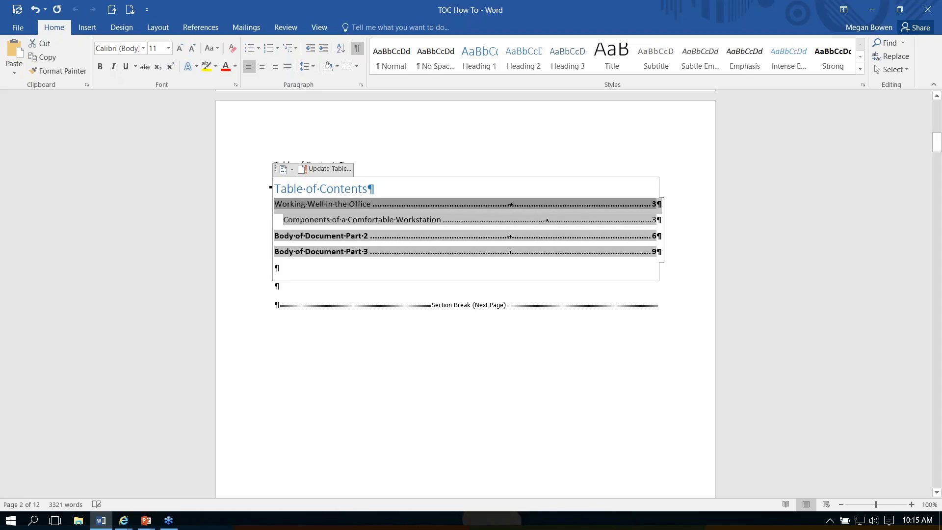
{"action": "left_click", "coordinate": [367, 207]}
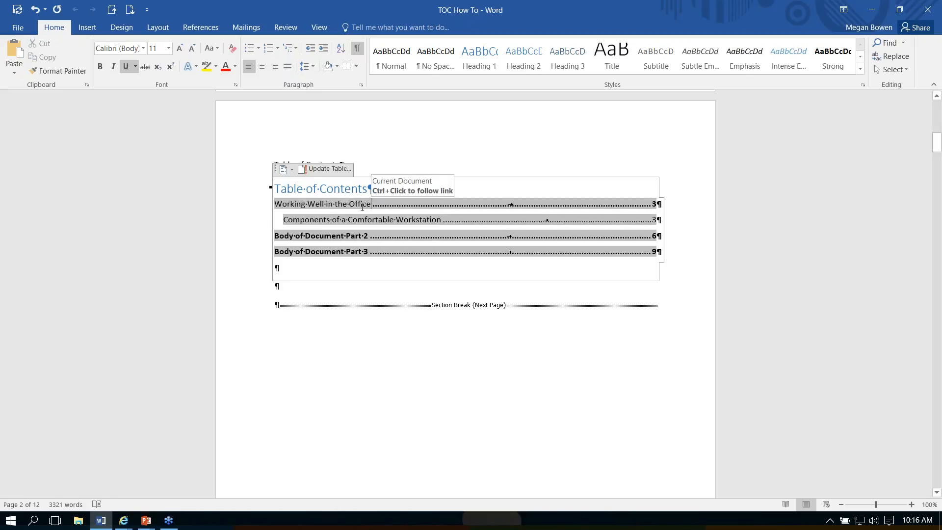
Remove the existing table of contents and insert the built-in automatic table titled "Contents" in its place on page 2
{"action": "left_click", "coordinate": [291, 171]}
{"action": "left_click", "coordinate": [314, 433]}
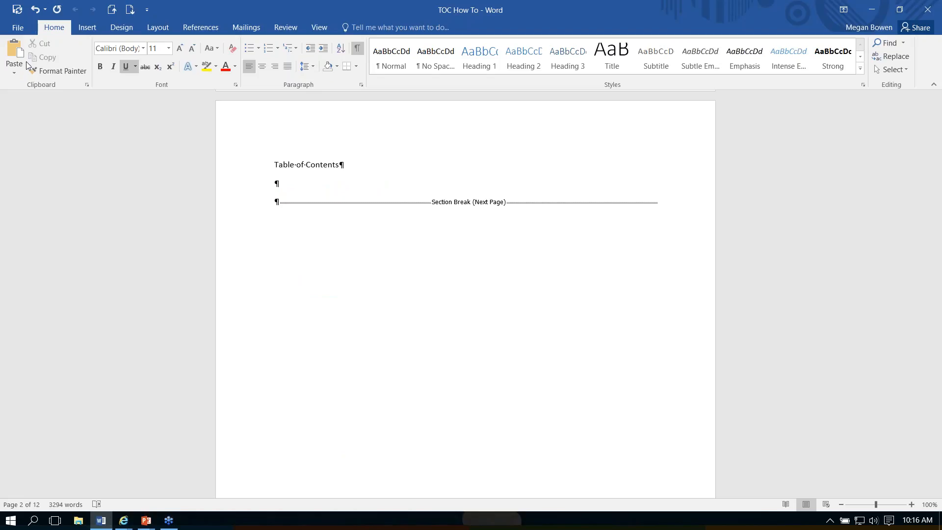
{"action": "left_click", "coordinate": [201, 28]}
{"action": "left_click", "coordinate": [35, 73]}
{"action": "left_click", "coordinate": [35, 108]}
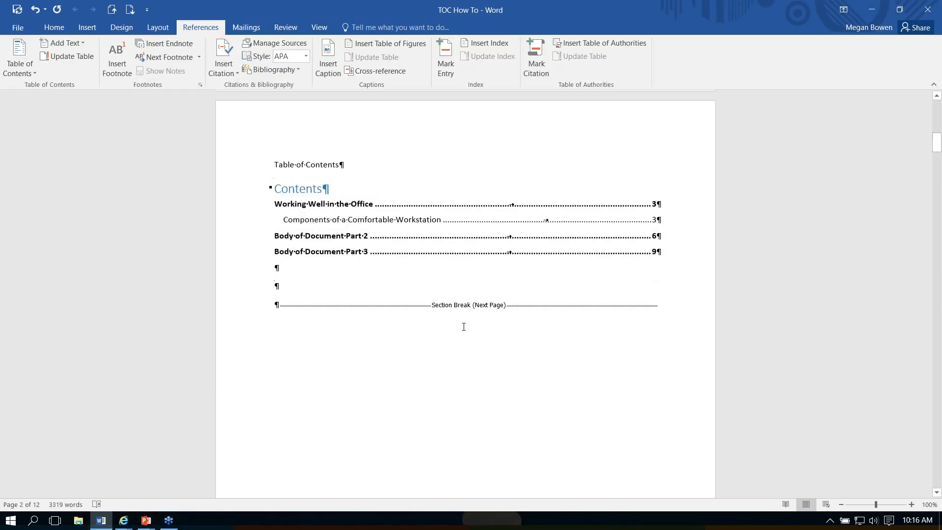
Follow the Body of Document Part 2 link from the table of contents and return to the table
{"action": "left_click", "coordinate": [289, 267]}
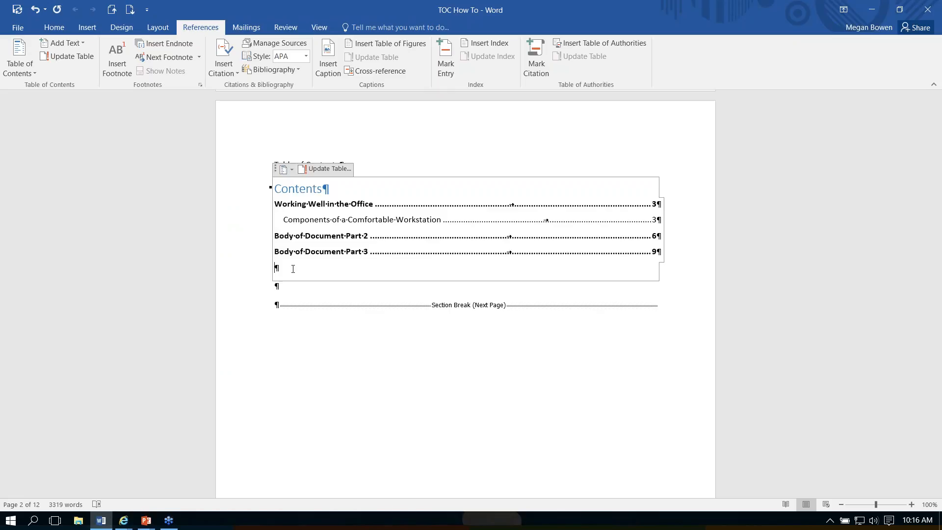
{"action": "left_click", "coordinate": [339, 165]}
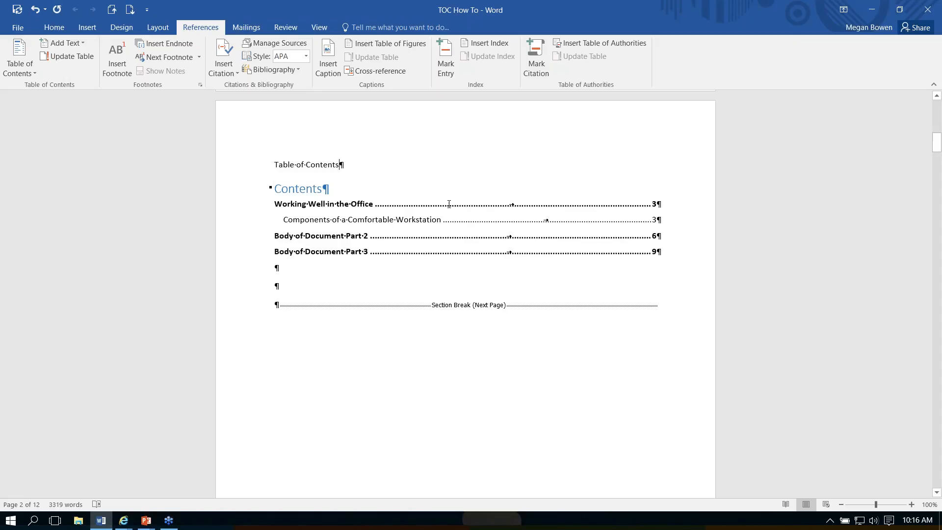
{"action": "left_click", "coordinate": [655, 204]}
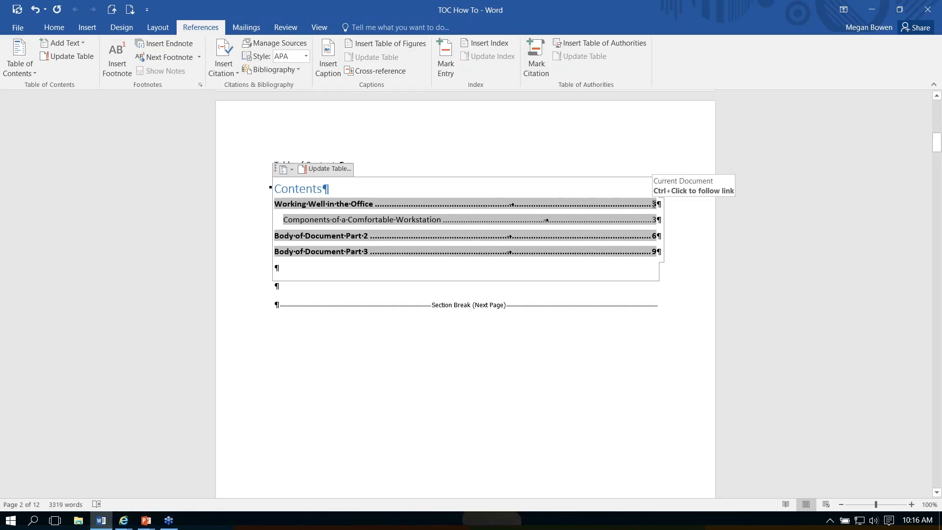
{"action": "triple_click", "coordinate": [654, 205]}
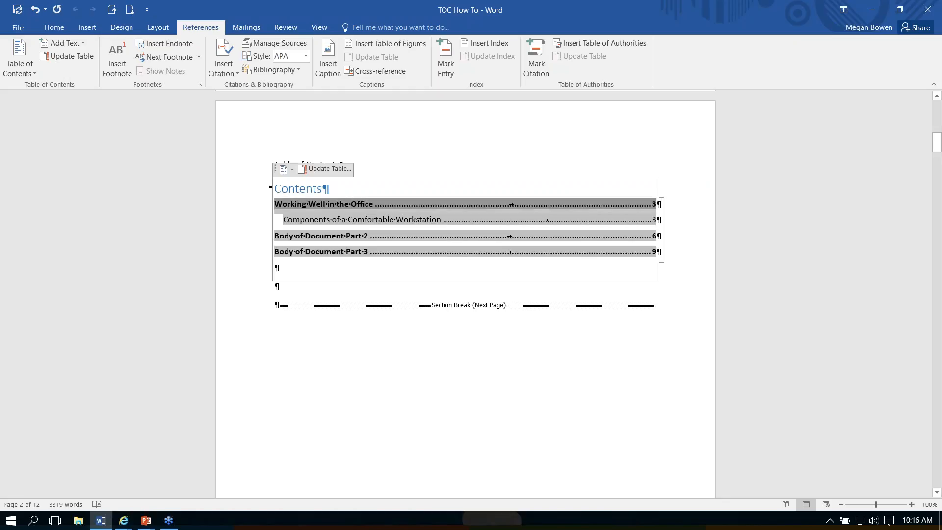
{"action": "left_click", "coordinate": [655, 237], "text": "ctrl"}
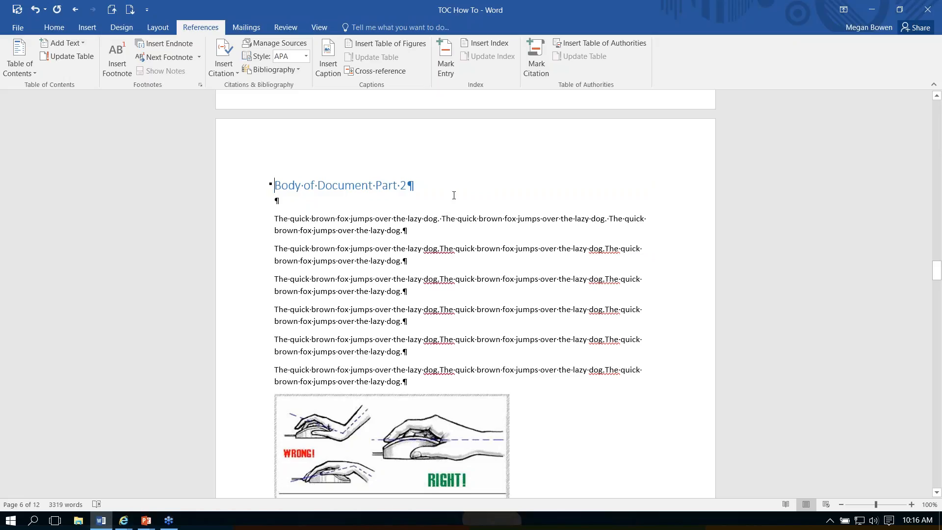
{"action": "left_click", "coordinate": [76, 11]}
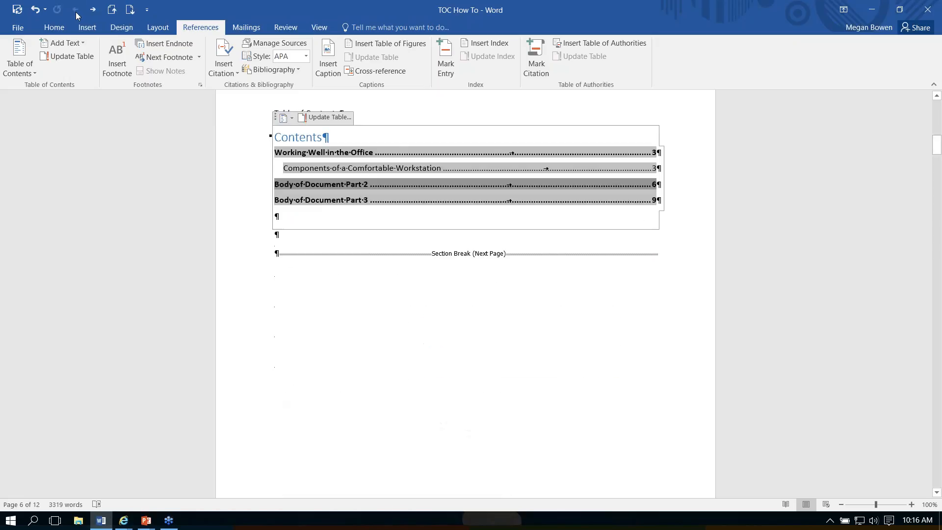
{"action": "left_click", "coordinate": [93, 10]}
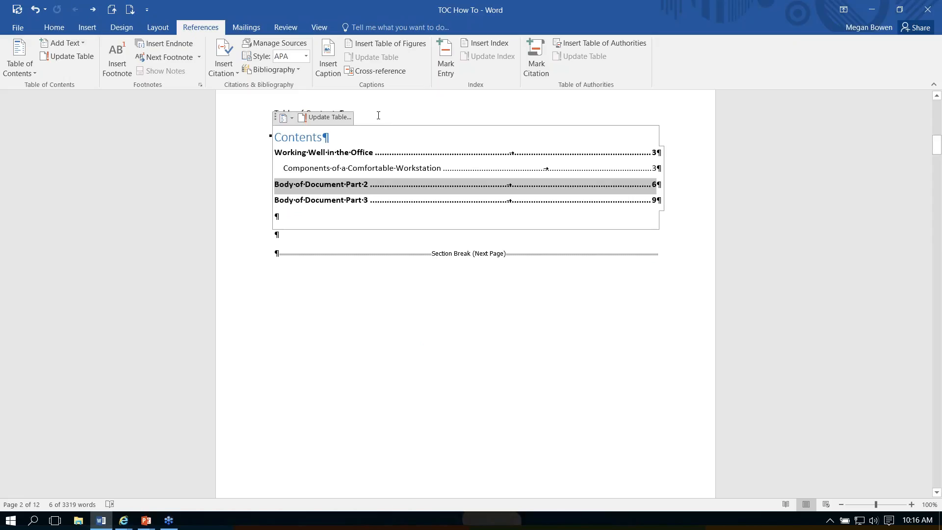
Turn off the advanced editing option "Use CTRL + Click to follow hyperlink"
{"action": "left_click", "coordinate": [16, 28]}
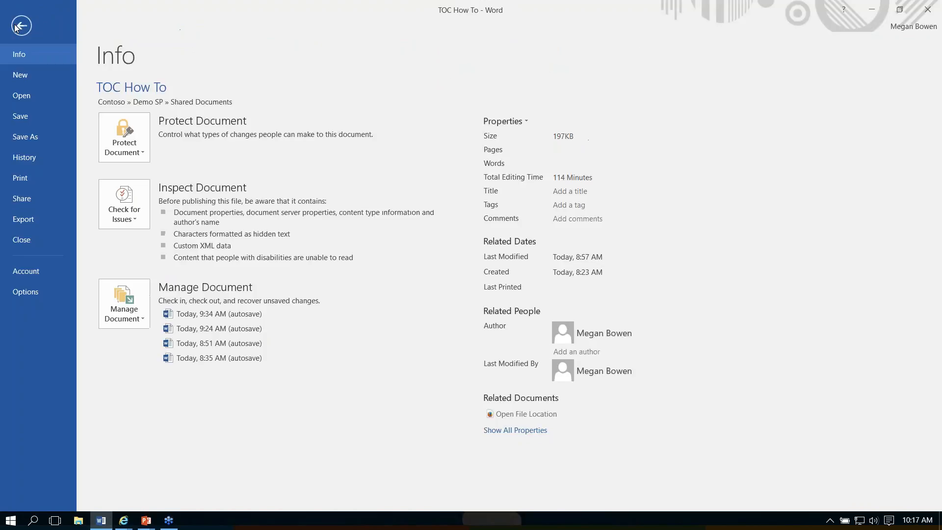
{"action": "left_click", "coordinate": [25, 292]}
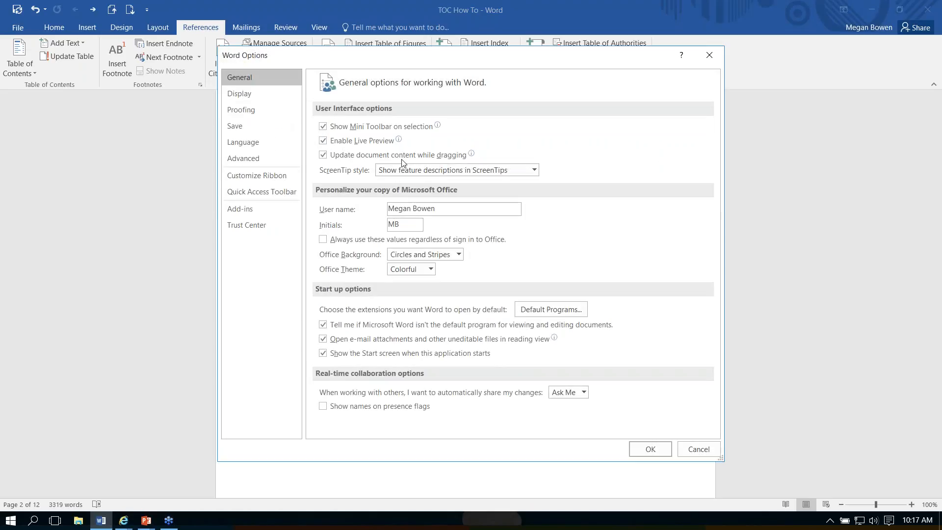
{"action": "left_click", "coordinate": [238, 93]}
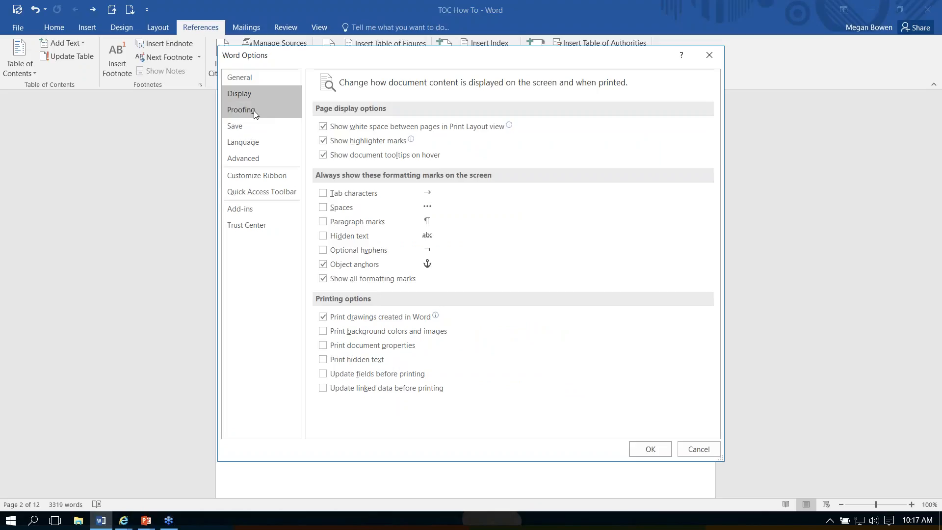
{"action": "left_click", "coordinate": [262, 158]}
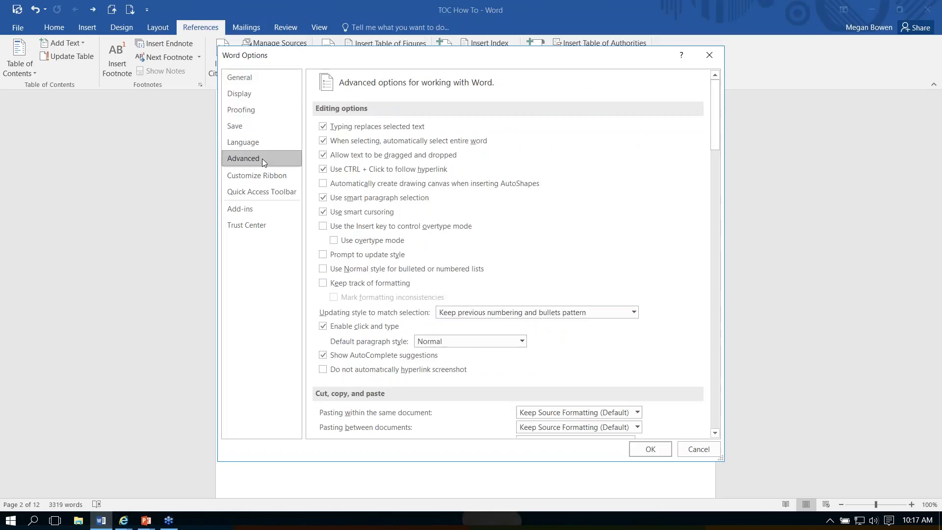
{"action": "left_click", "coordinate": [323, 169]}
{"action": "left_click", "coordinate": [649, 449]}
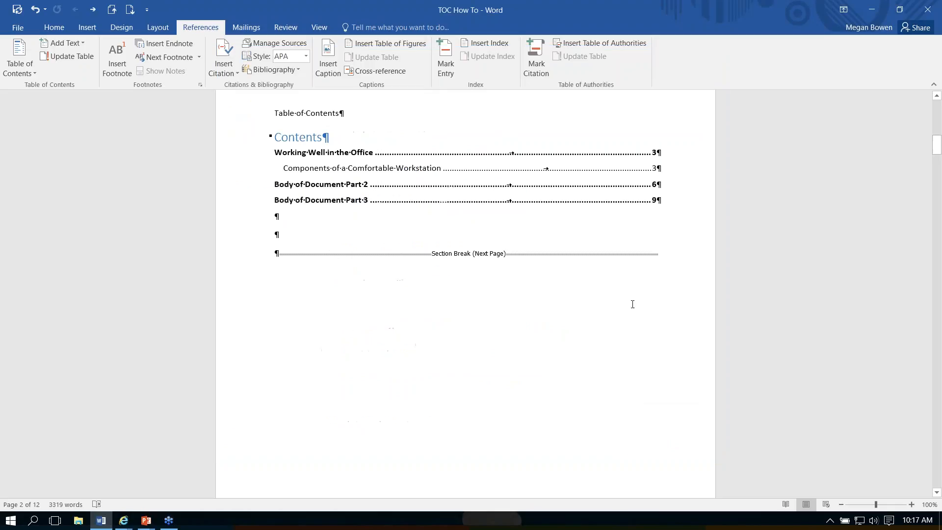
Follow the Body of Document Part 3 link from the table of contents and return to the table
{"action": "left_click", "coordinate": [321, 200]}
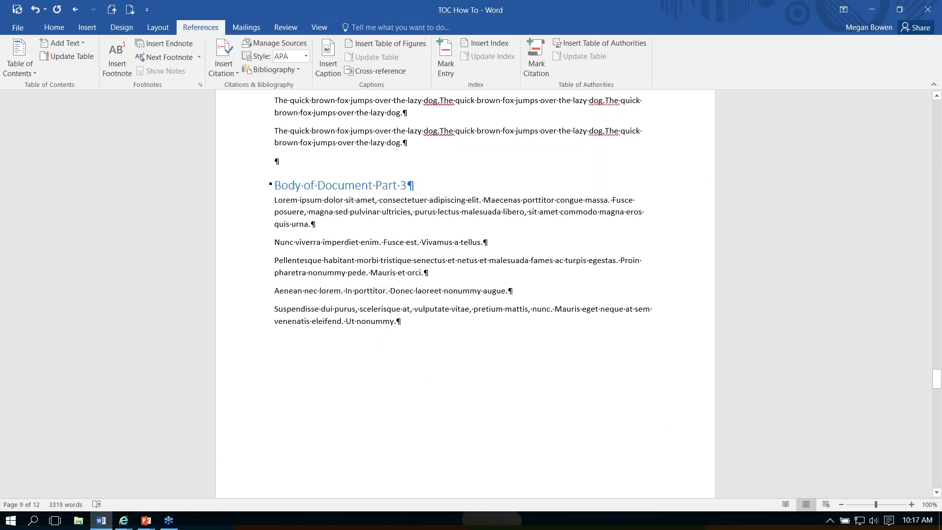
{"action": "left_click", "coordinate": [77, 15]}
{"action": "scroll", "coordinate": [289, 313], "scroll_direction": "up", "scroll_amount": 4}
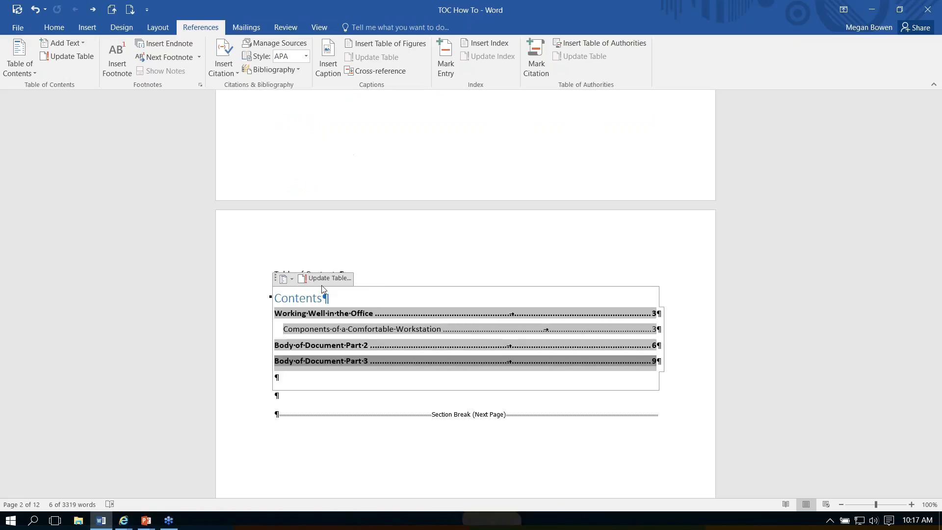
{"action": "left_click", "coordinate": [385, 281]}
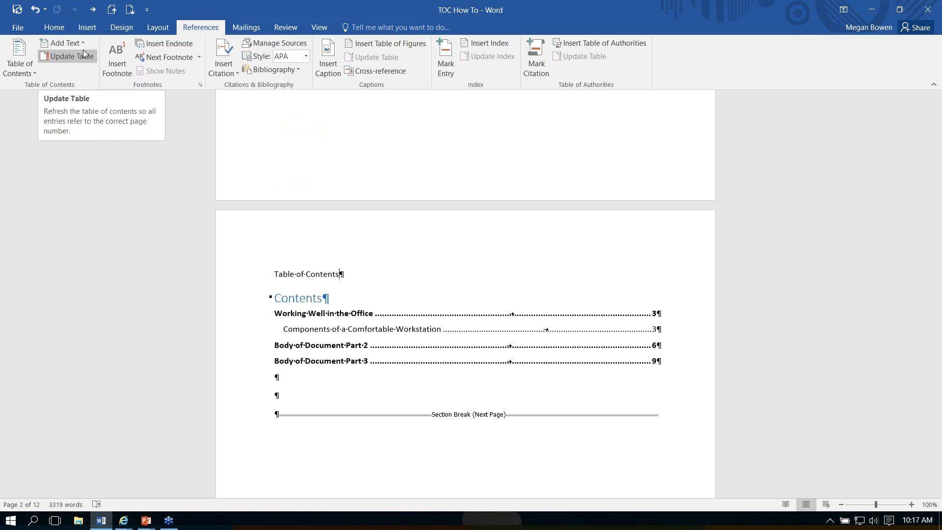
Switch to the Tips_and_Tricks presenter window in PowerPoint
{"action": "key", "text": "alt+Tab"}
{"action": "key", "text": "Tab"}
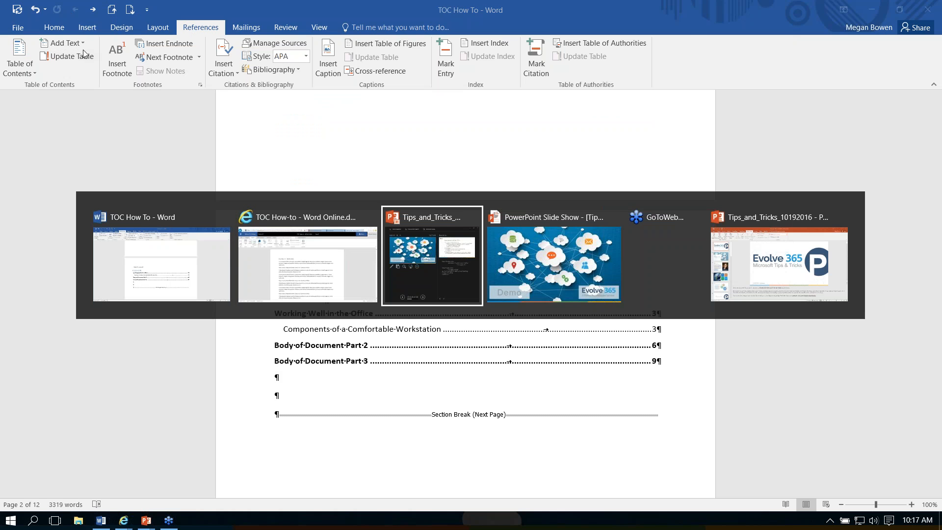
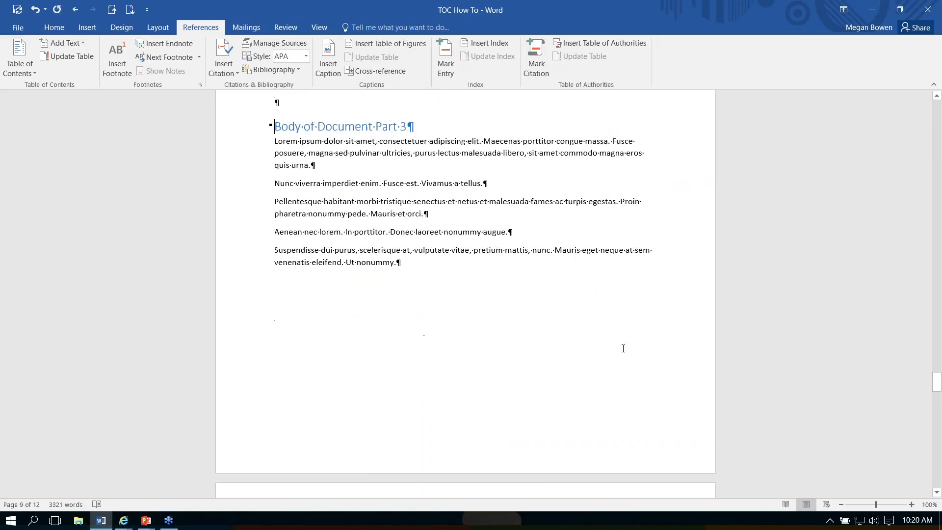
Rename the Body of Document Part 3 heading to "Overview of Positive Posture" and update the table of contents with the new title
{"action": "scroll", "coordinate": [622, 348], "scroll_direction": "up", "scroll_amount": 3}
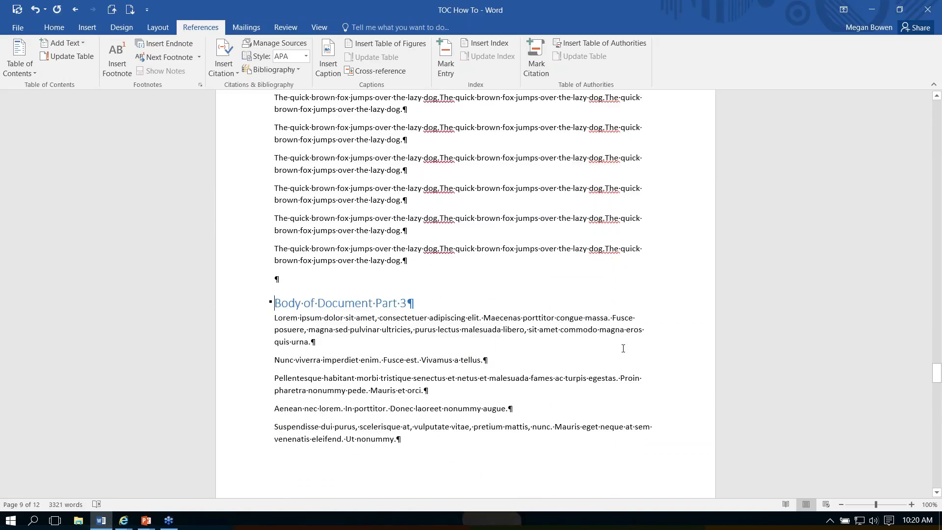
{"action": "key", "text": "shift+Down"}
{"action": "type", "text": "Overview of c"}
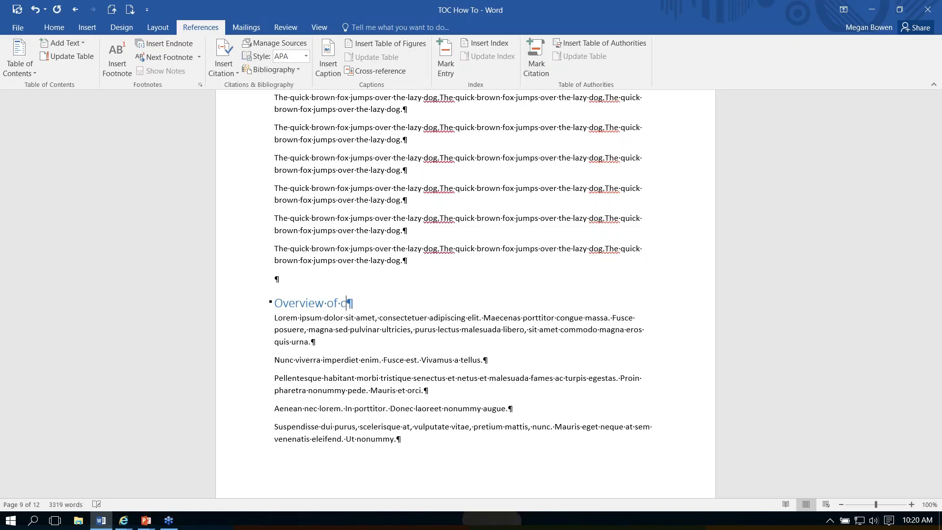
{"action": "key", "text": "BackSpace"}
{"action": "type", "text": "Positive Posture"}
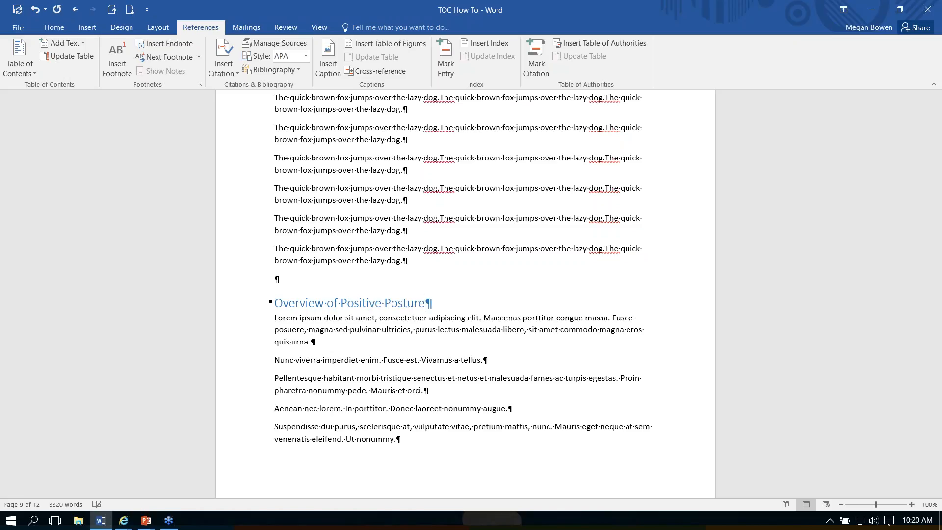
{"action": "left_click", "coordinate": [75, 10]}
{"action": "left_click", "coordinate": [329, 102]}
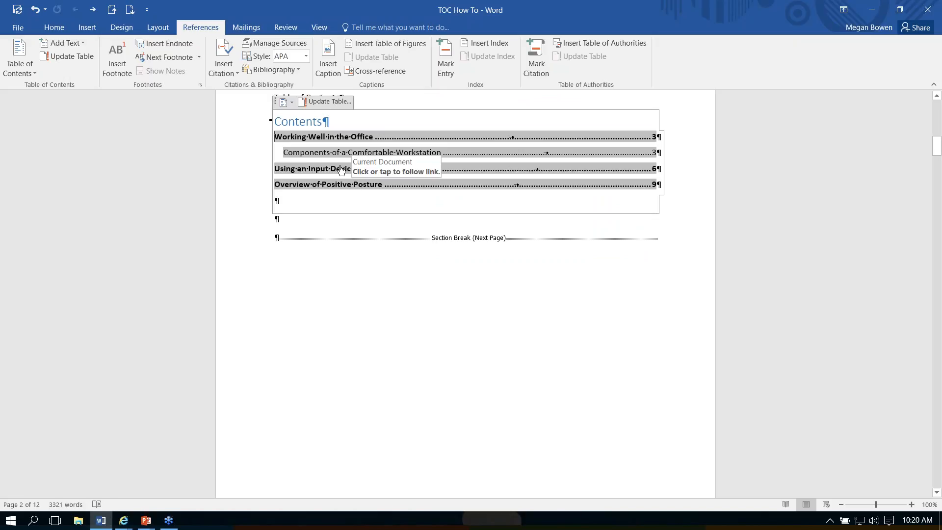
Follow the Working Well in the Office link from the table of contents and start an empty paragraph beneath that heading
{"action": "left_click", "coordinate": [654, 142]}
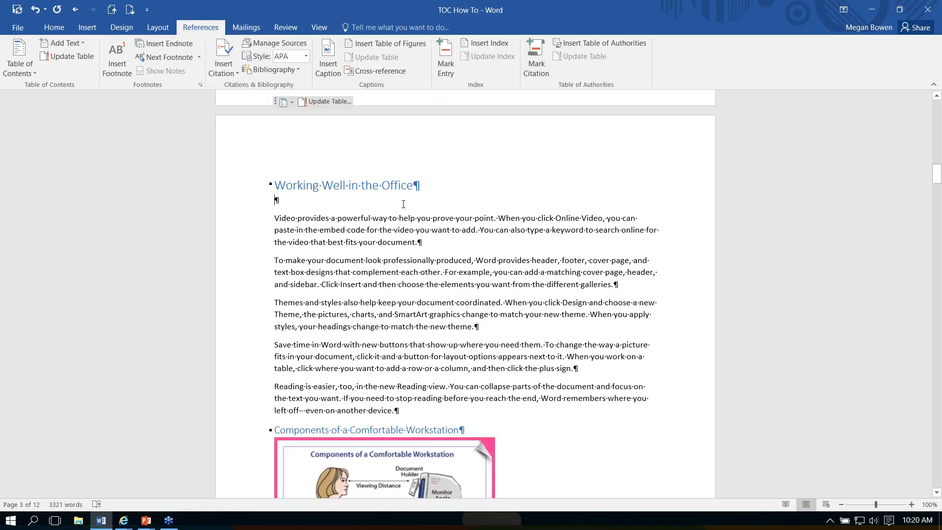
{"action": "key", "text": "BackSpace"}
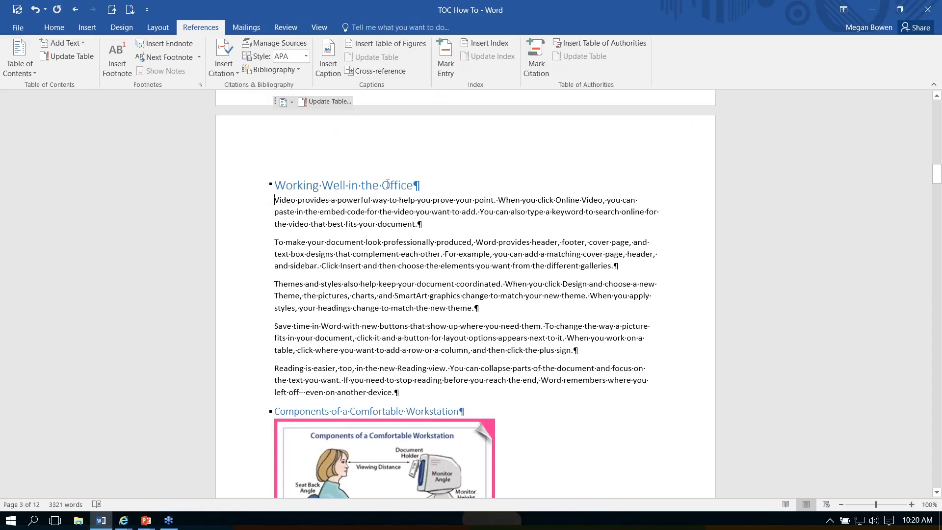
{"action": "key", "text": "Return"}
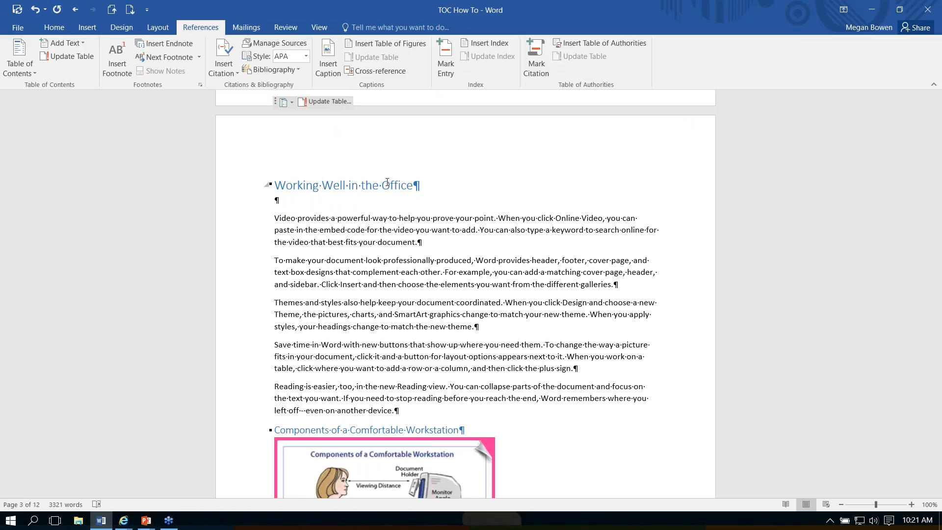
Enter beneath the heading "Keeping yourself healthy in the office is easy! We'll give you some info on how to set up your workstation."
{"action": "type", "text": "How"}
{"action": "key", "text": "BackSpace"}
{"action": "key", "text": "BackSpace"}
{"action": "key", "text": "BackSpace"}
{"action": "key", "text": "BackSpace"}
{"action": "type", "text": "Keeping "}
{"action": "type", "text": "yhour o"}
{"action": "key", "text": "BackSpace"}
{"action": "key", "text": "BackSpace"}
{"action": "key", "text": "BackSpace"}
{"action": "key", "text": "BackSpace"}
{"action": "key", "text": "BackSpace"}
{"action": "key", "text": "BackSpace"}
{"action": "type", "text": "ourself"}
{"action": "type", "text": "healthy "}
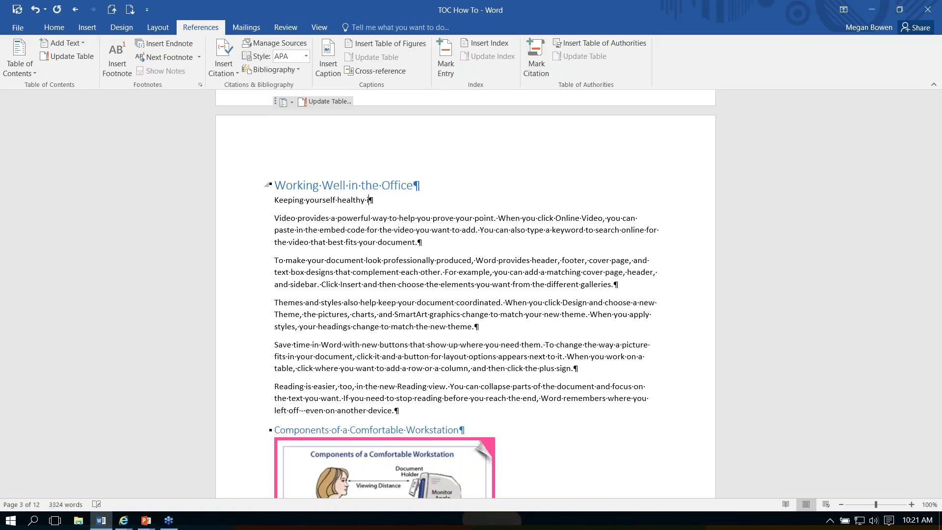
{"action": "type", "text": "in the office is easy"}
{"action": "key", "text": "BackSpace"}
{"action": "type", "text": "y! We'll give you "}
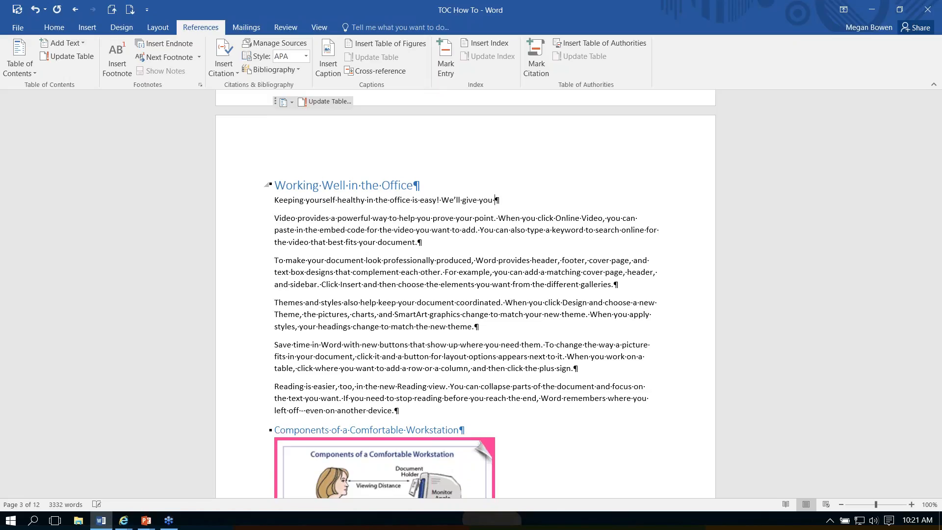
{"action": "type", "text": "some info on how to set up your wo"}
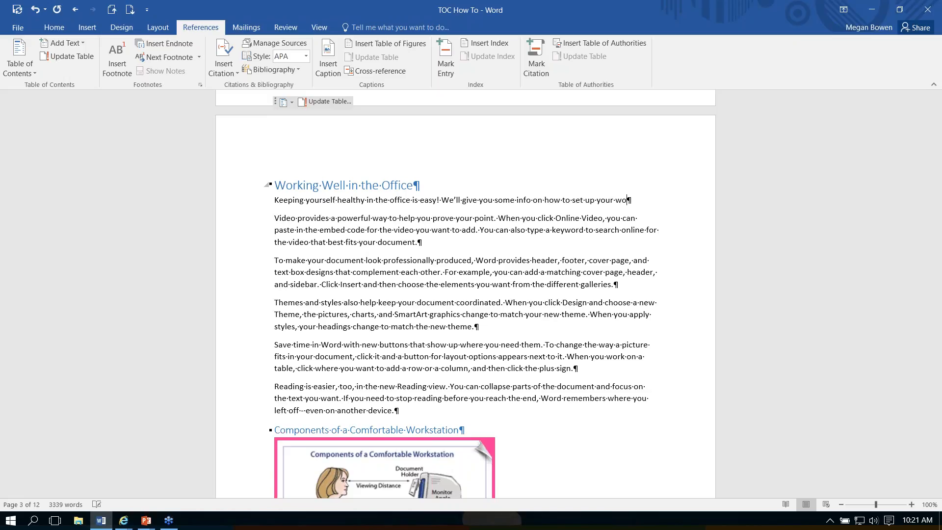
{"action": "type", "text": "rkstation."}
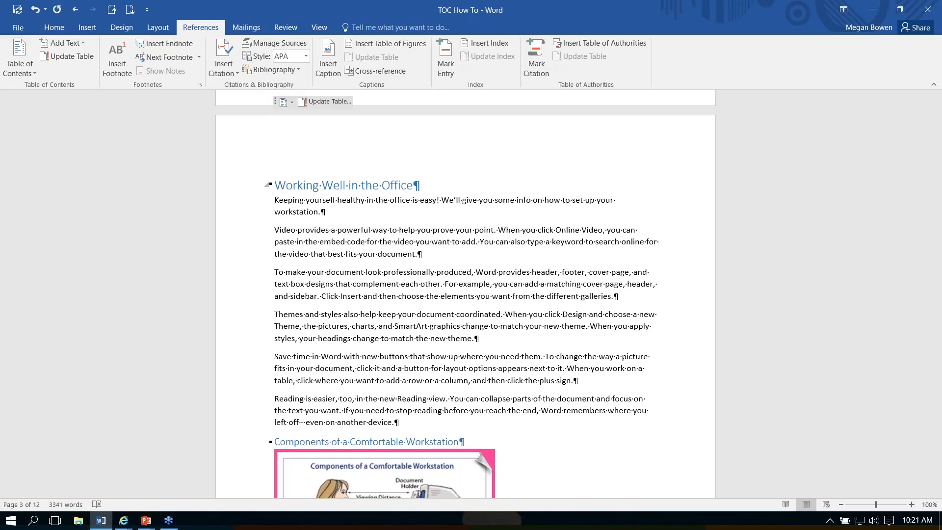
Cut the new introductory paragraph about keeping healthy from beneath the Working Well in the Office heading
{"action": "key", "text": "shift+Home"}
{"action": "key", "text": "shift+Up"}
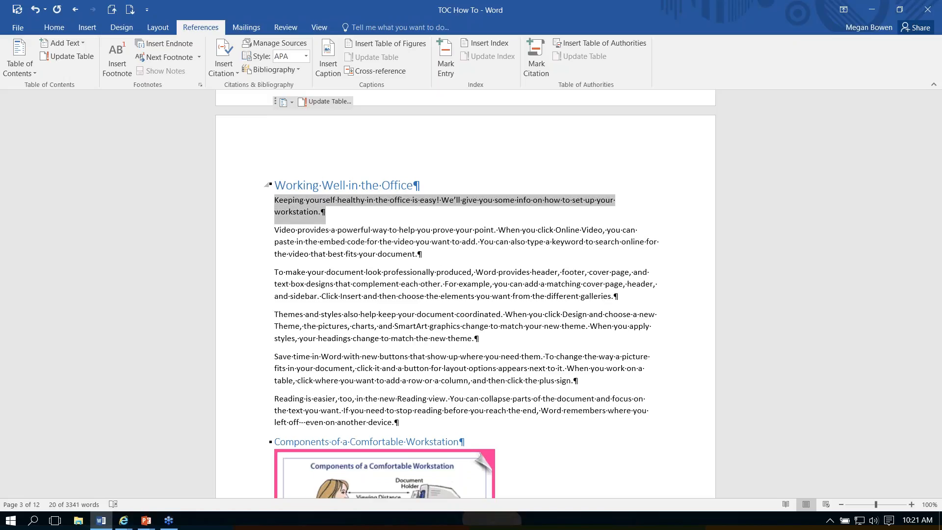
{"action": "key", "text": "Delete"}
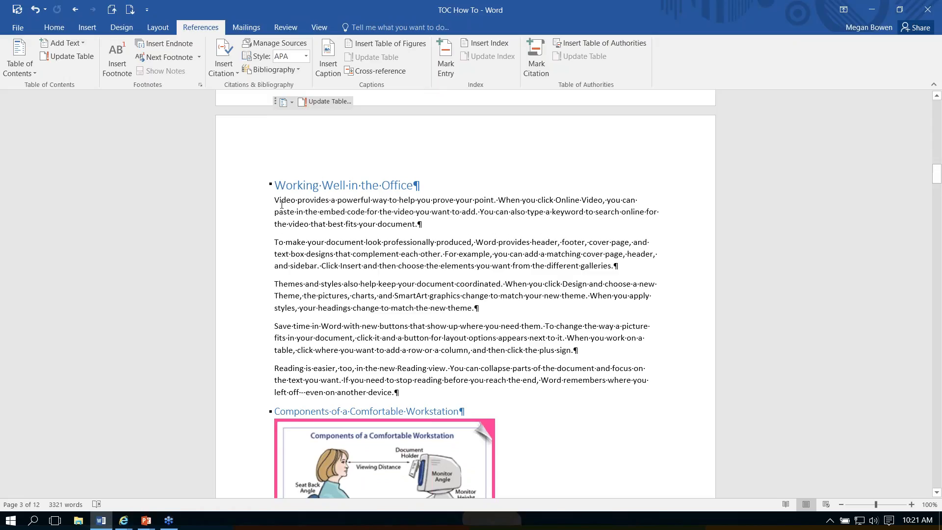
Start inserting a Quick Parts field before the first body paragraph and choose the TC field for marking a contents entry
{"action": "left_click", "coordinate": [87, 28]}
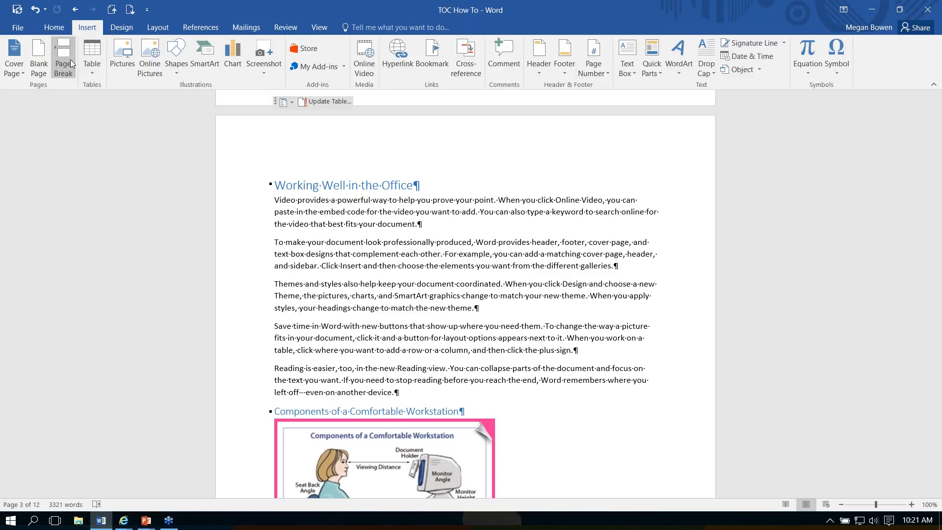
{"action": "left_click", "coordinate": [661, 74]}
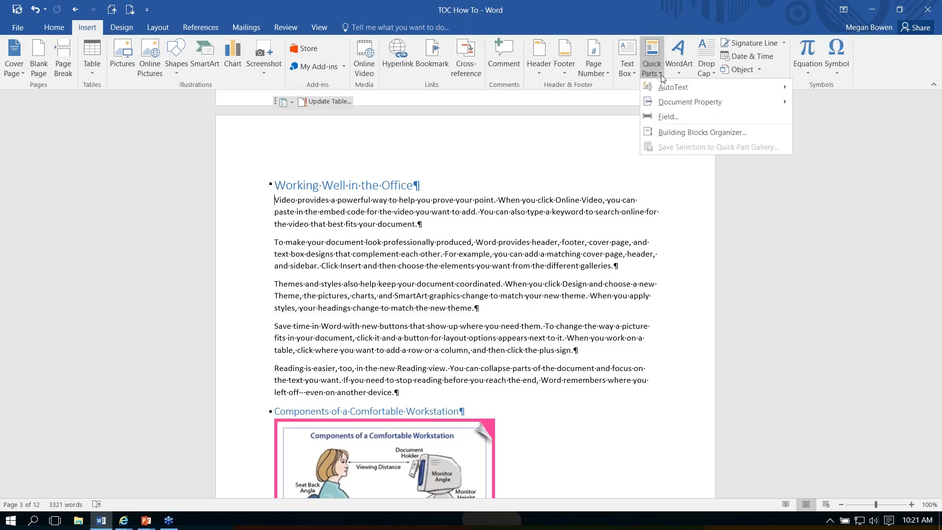
{"action": "left_click", "coordinate": [665, 117]}
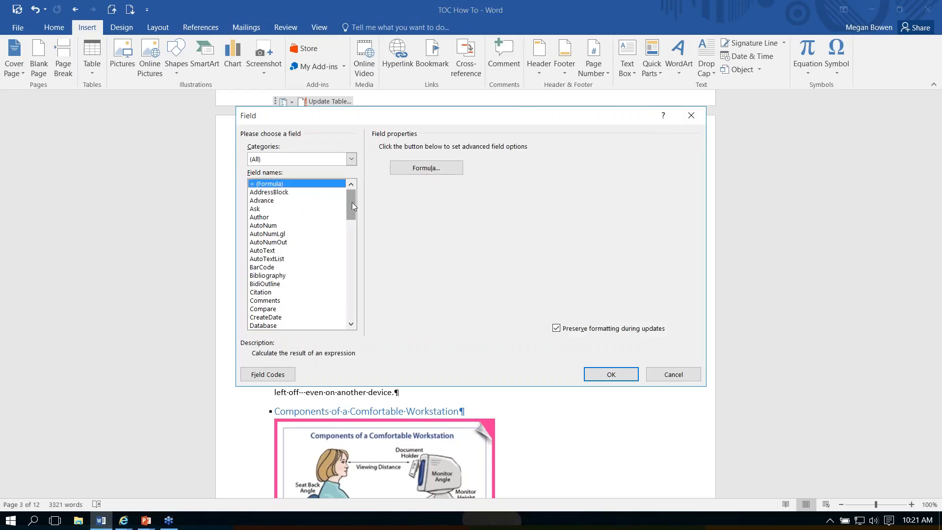
{"action": "left_click_drag", "start_coordinate": [350, 204], "coordinate": [348, 296]}
{"action": "left_click", "coordinate": [262, 275]}
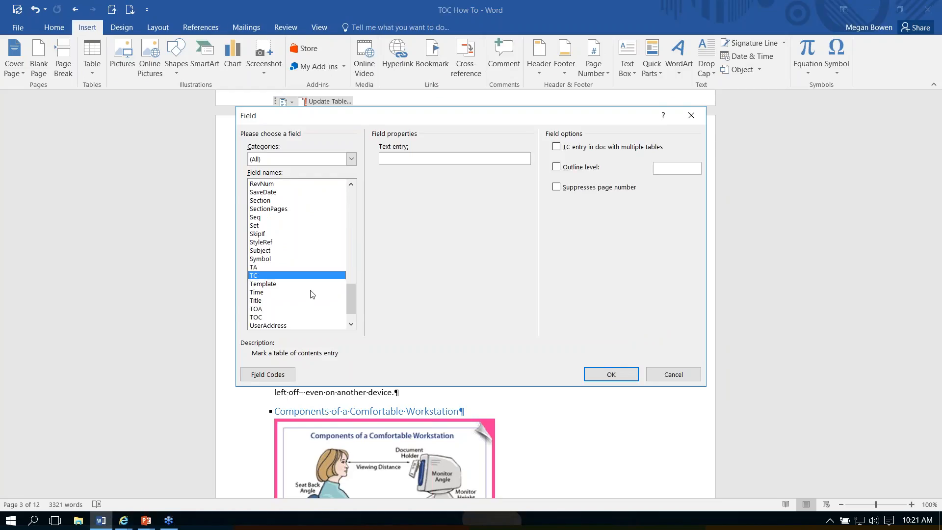
{"action": "left_click", "coordinate": [259, 319]}
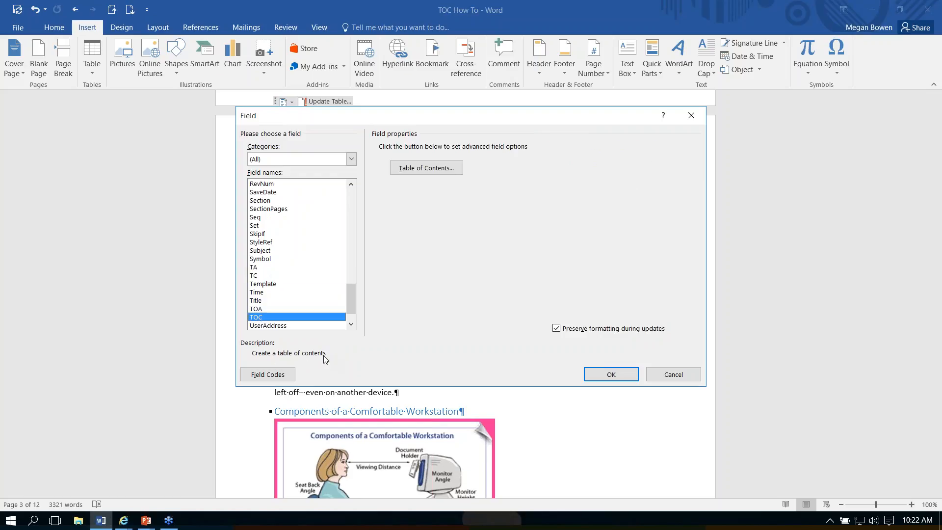
{"action": "left_click", "coordinate": [257, 276]}
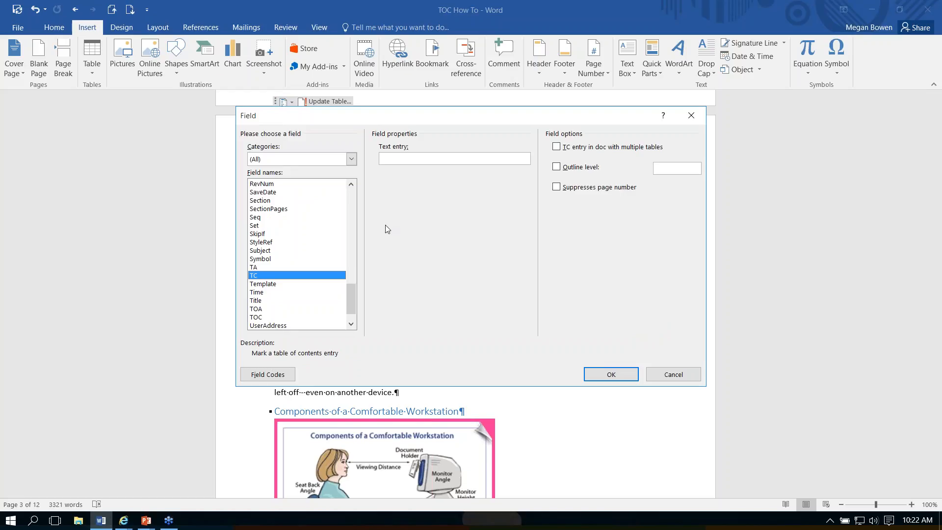
Insert the TC field with the cut introductory text as its text entry, page number suppressed and outline level 8
{"action": "left_click", "coordinate": [393, 156]}
{"action": "key", "text": "ctrl+v"}
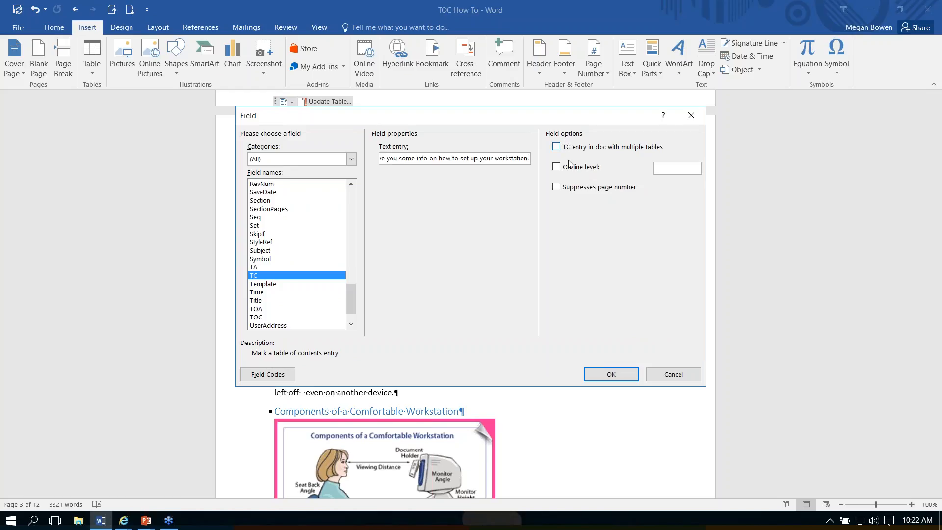
{"action": "left_click", "coordinate": [556, 189]}
{"action": "left_click", "coordinate": [557, 168]}
{"action": "type", "text": "8"}
{"action": "left_click", "coordinate": [619, 376]}
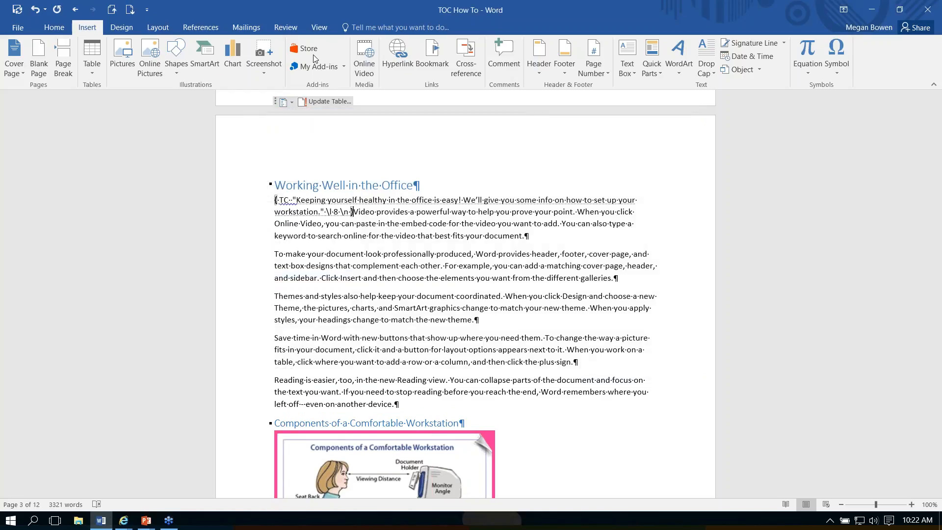
Hide the formatting marks to check the page without the TC field code, and show them again
{"action": "left_click", "coordinate": [53, 29]}
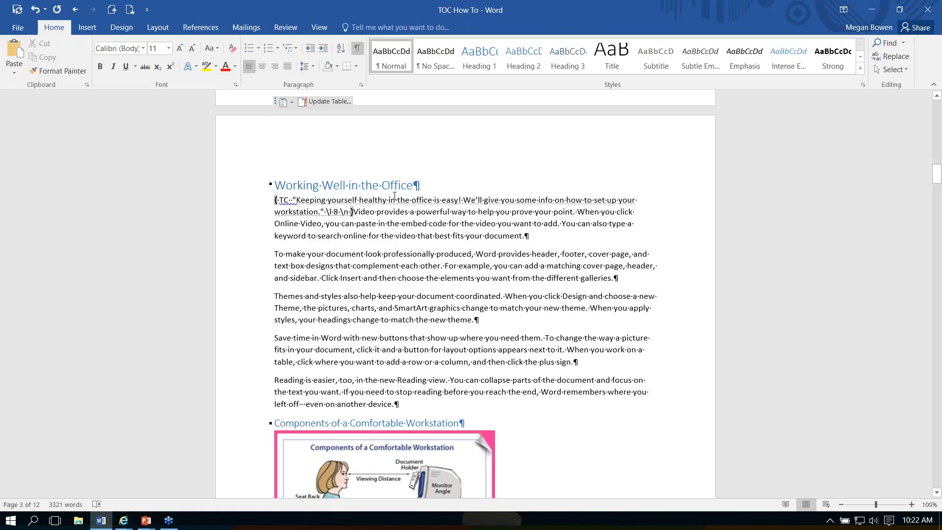
{"action": "left_click", "coordinate": [357, 49]}
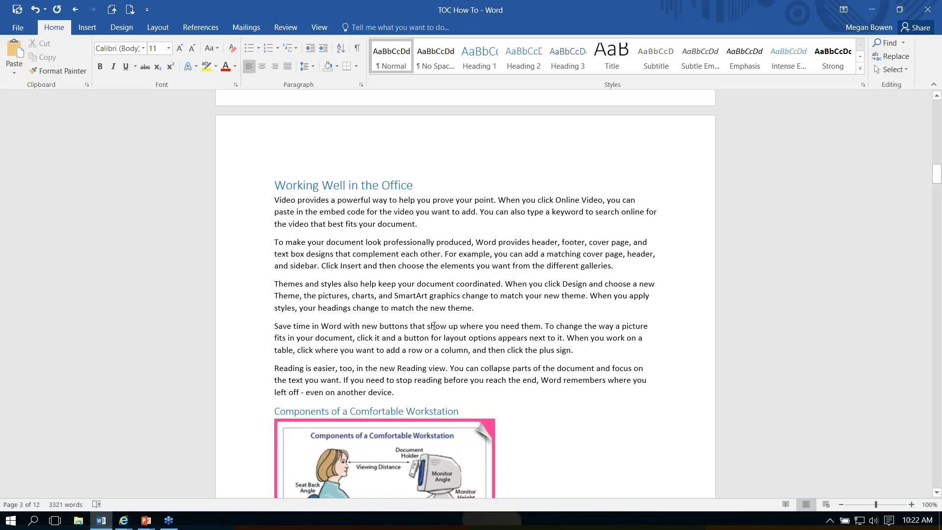
{"action": "left_click", "coordinate": [355, 49]}
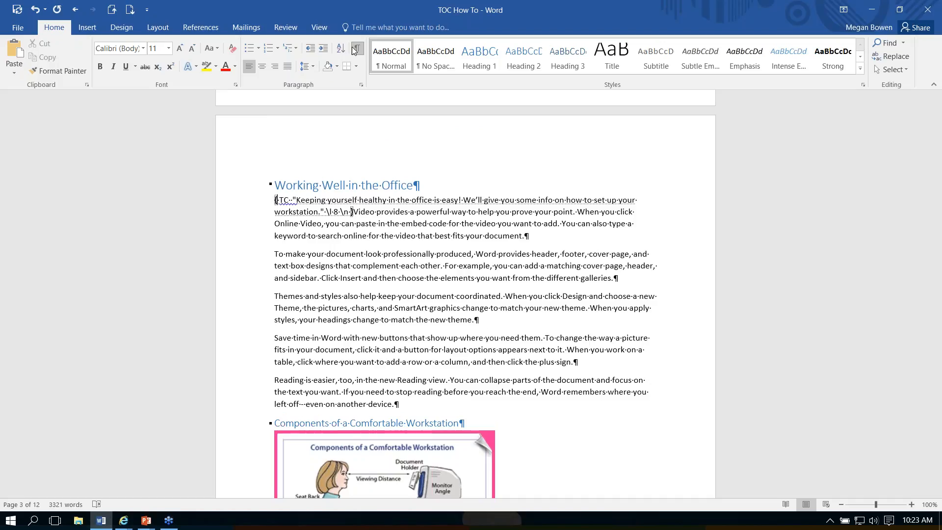
Examine the TC field code's name, quoted text entry and switches beneath the Working Well in the Office heading
{"action": "left_click", "coordinate": [276, 199]}
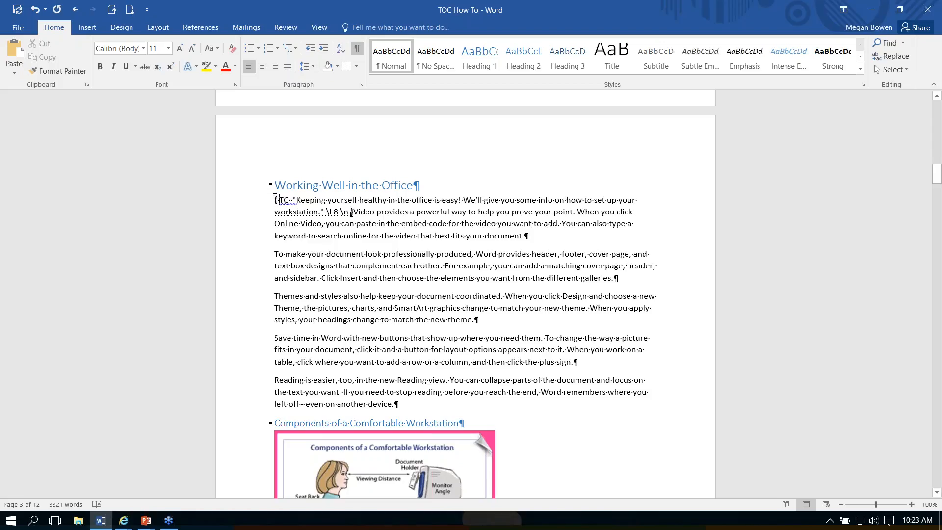
{"action": "key", "text": "Right"}
{"action": "key", "text": "Right"}
{"action": "double_click", "coordinate": [275, 200]}
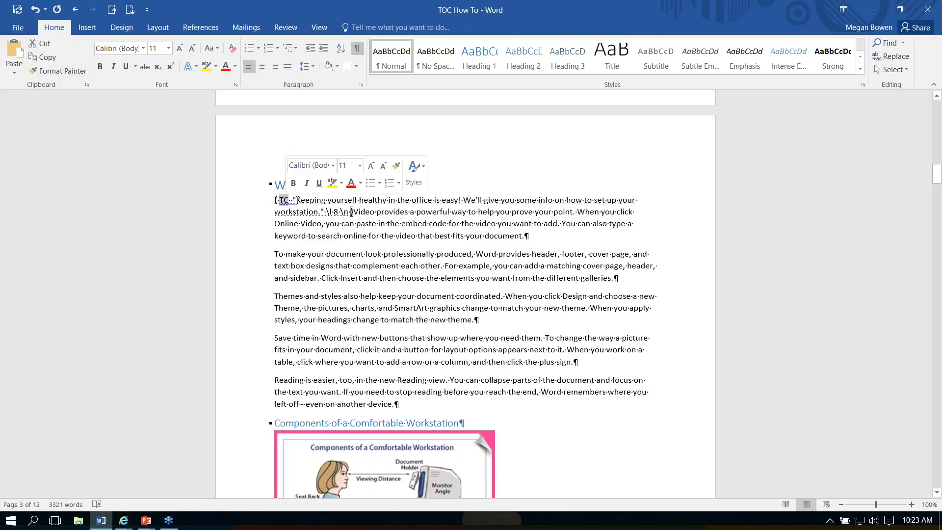
{"action": "left_click_drag", "start_coordinate": [296, 200], "coordinate": [322, 212]}
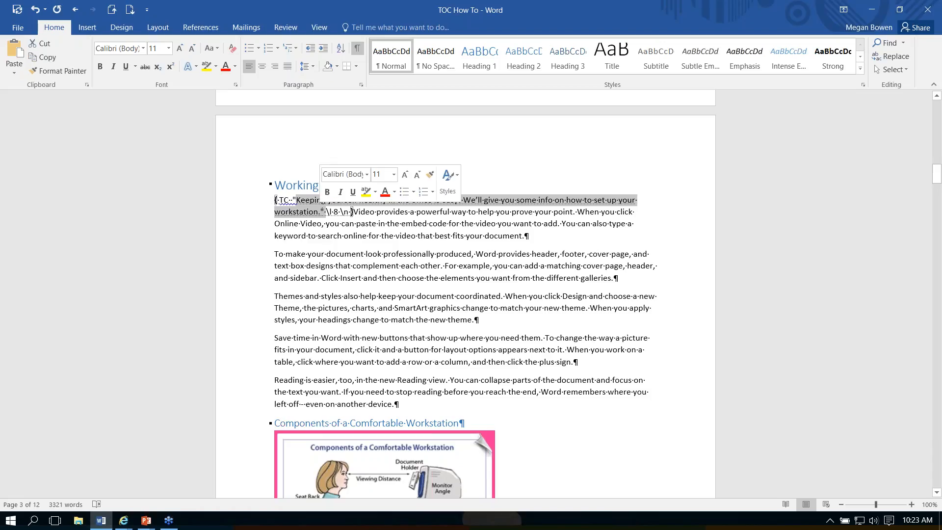
{"action": "left_click", "coordinate": [329, 212]}
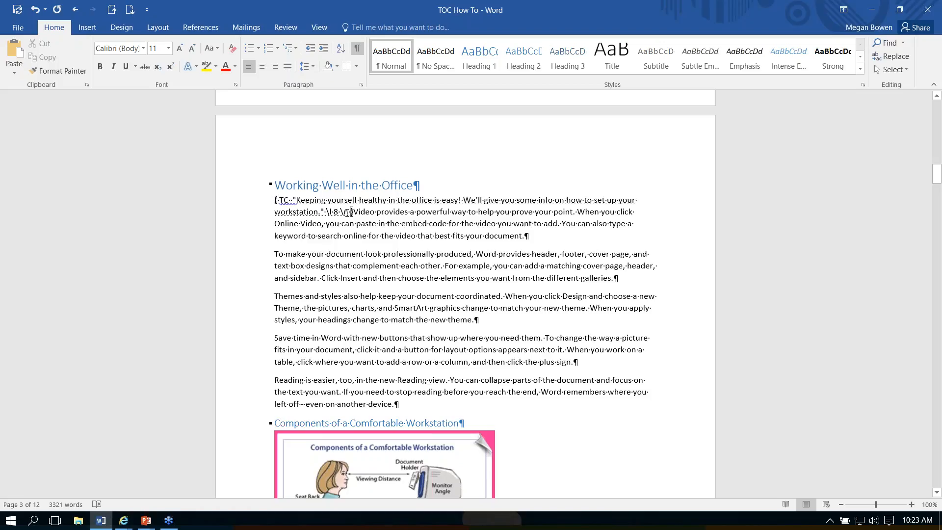
Hide the formatting marks, return to the table of contents on page 2 and update it
{"action": "left_click", "coordinate": [275, 186]}
{"action": "left_click", "coordinate": [358, 49]}
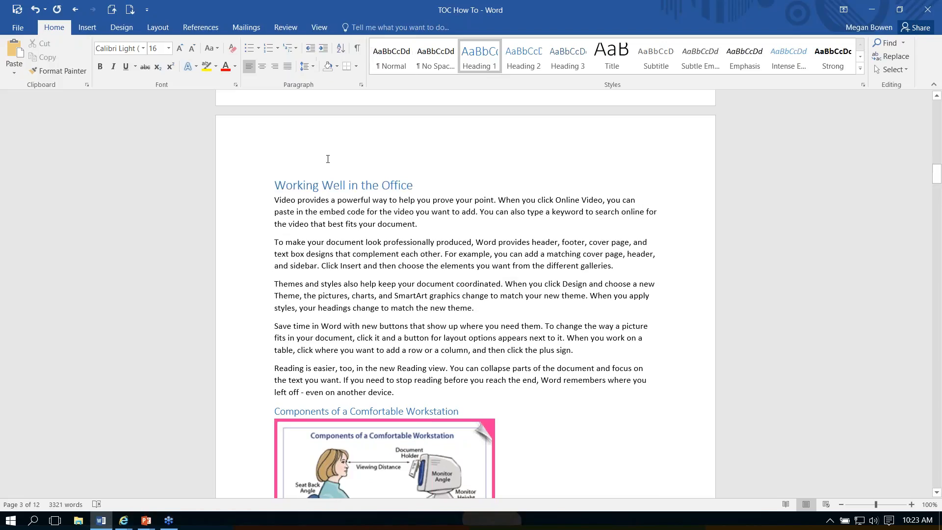
{"action": "key", "text": "ctrl+Home"}
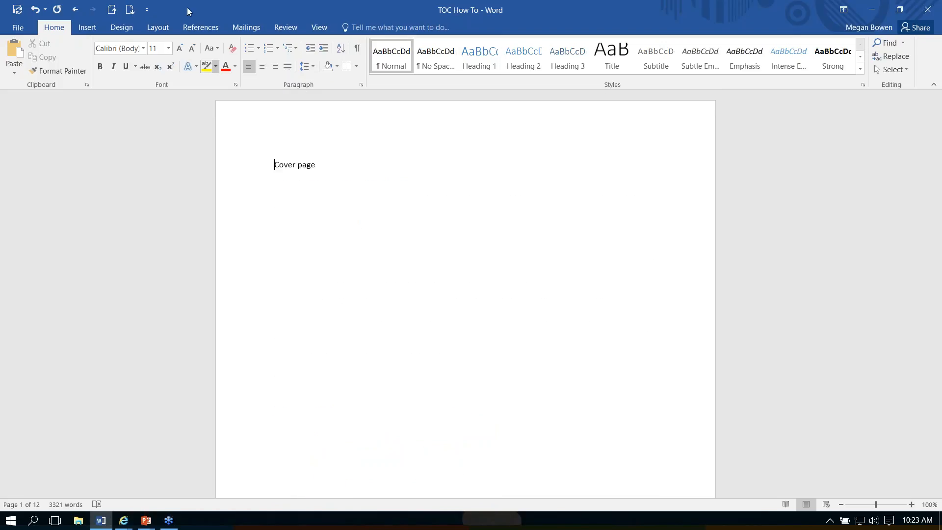
{"action": "left_click", "coordinate": [130, 10]}
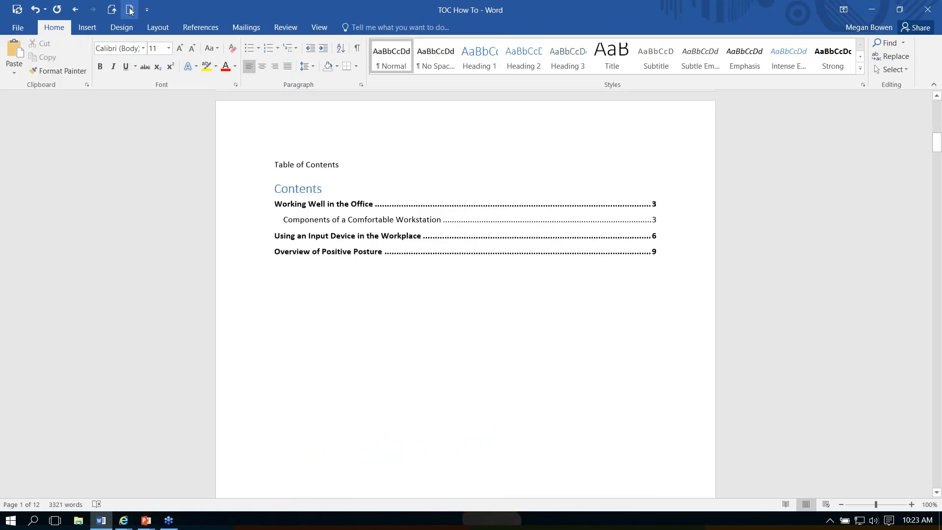
{"action": "left_click", "coordinate": [309, 191]}
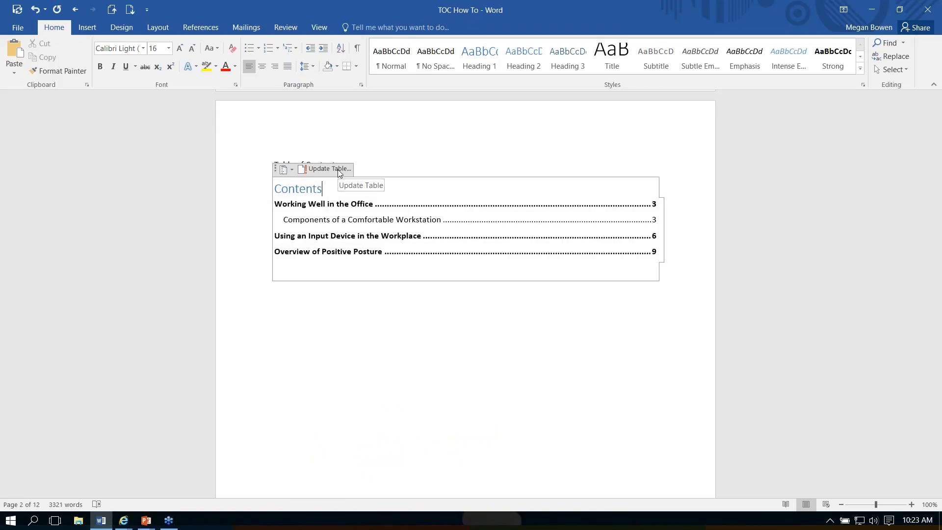
{"action": "left_click", "coordinate": [338, 172]}
{"action": "left_click", "coordinate": [422, 261]}
{"action": "left_click", "coordinate": [476, 279]}
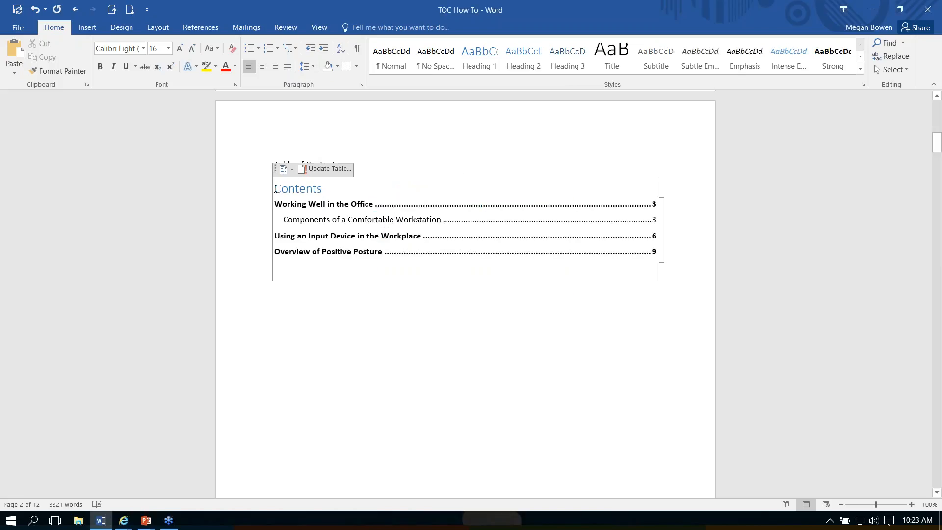
Remove the existing table of contents from page 2
{"action": "left_click", "coordinate": [293, 170]}
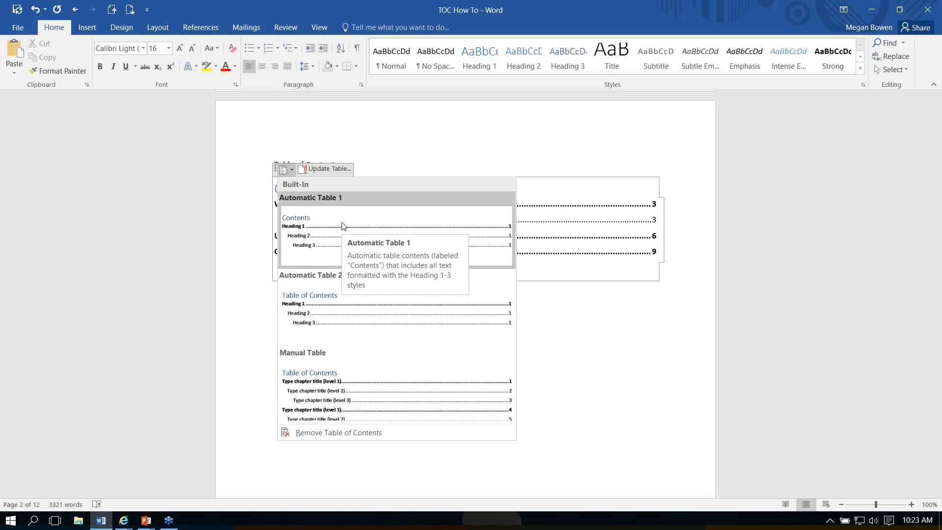
{"action": "left_click", "coordinate": [317, 434]}
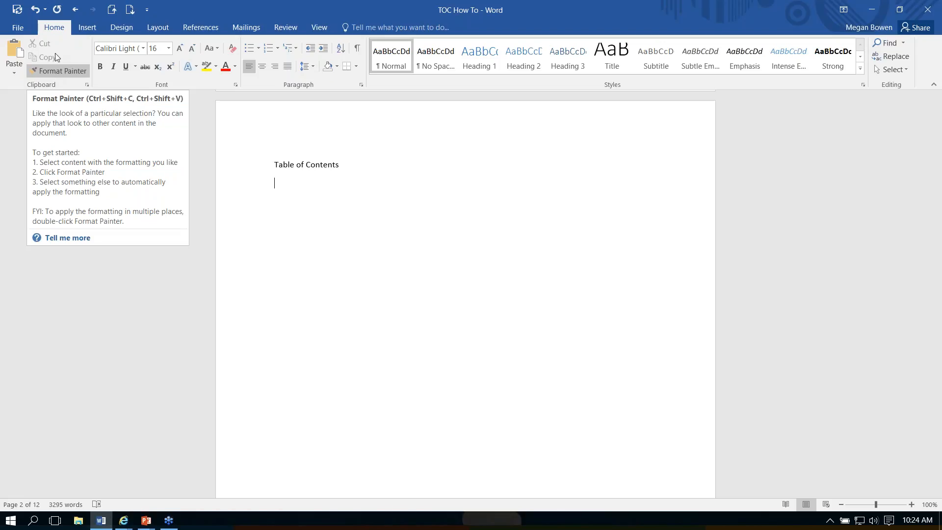
Insert a custom table of contents on page 2, built from styles, outline levels and table entry fields
{"action": "left_click", "coordinate": [201, 27]}
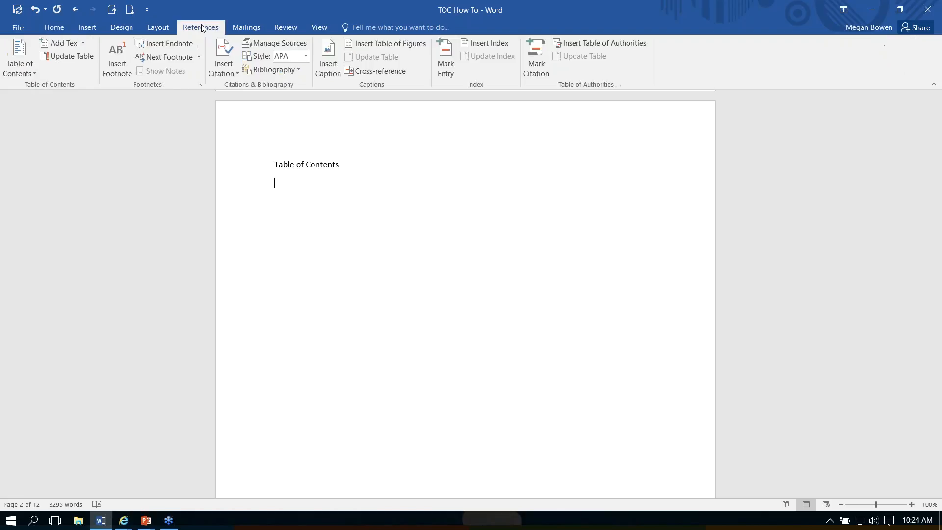
{"action": "left_click", "coordinate": [36, 75]}
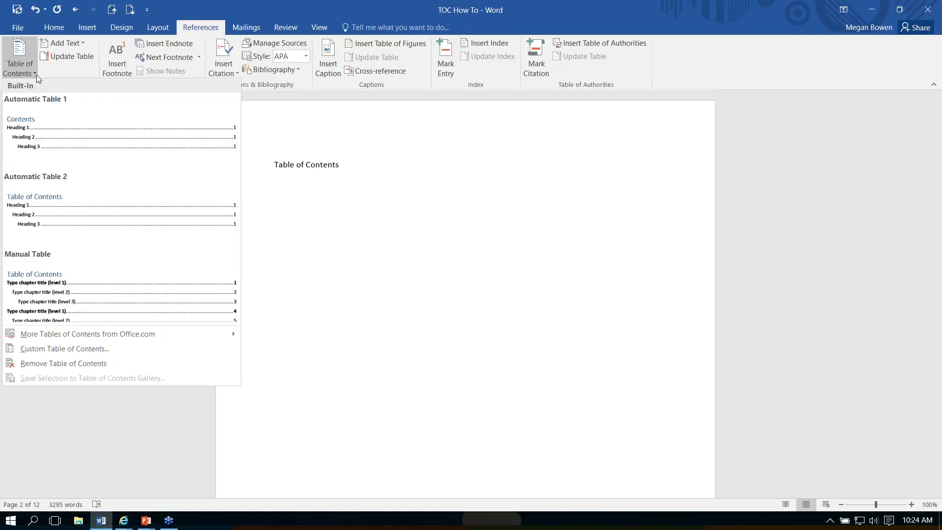
{"action": "left_click", "coordinate": [48, 350]}
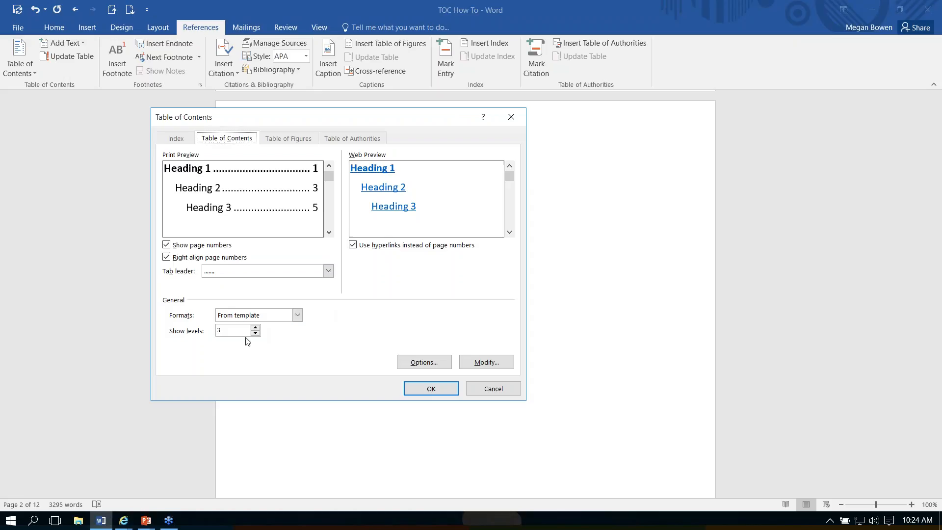
{"action": "left_click", "coordinate": [423, 363]}
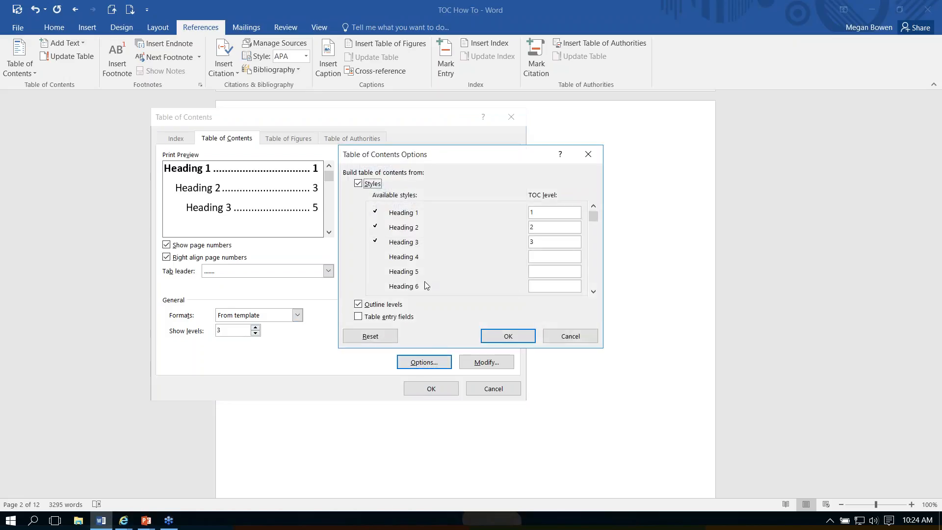
{"action": "left_click_drag", "start_coordinate": [593, 218], "coordinate": [473, 280]}
{"action": "left_click", "coordinate": [362, 318]}
{"action": "left_click", "coordinate": [488, 331]}
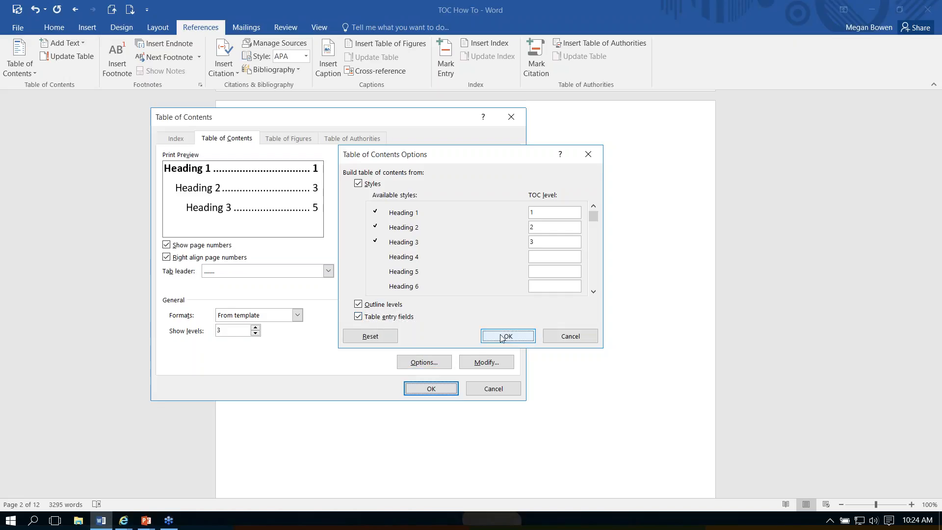
{"action": "left_click", "coordinate": [439, 393]}
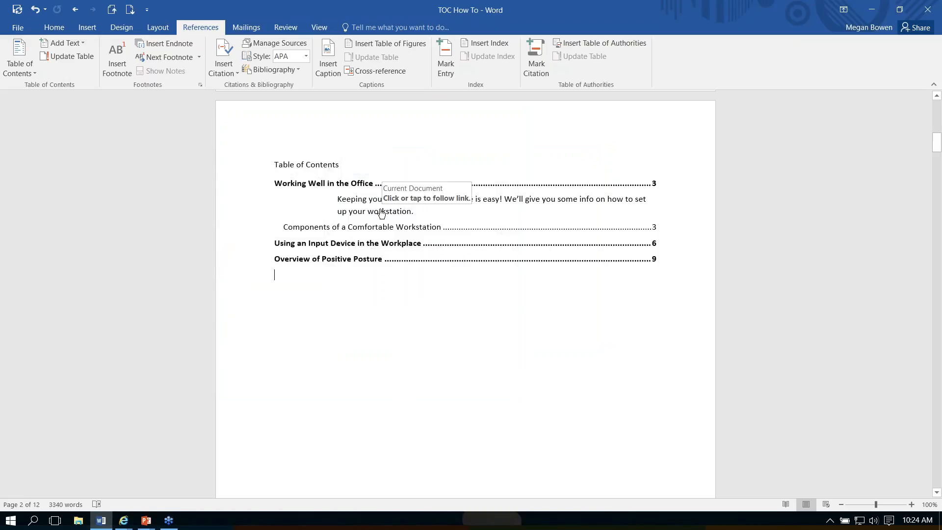
Follow the Working Well in the Office entry to its heading, and return to the table of contents
{"action": "left_click", "coordinate": [369, 184], "text": "ctrl"}
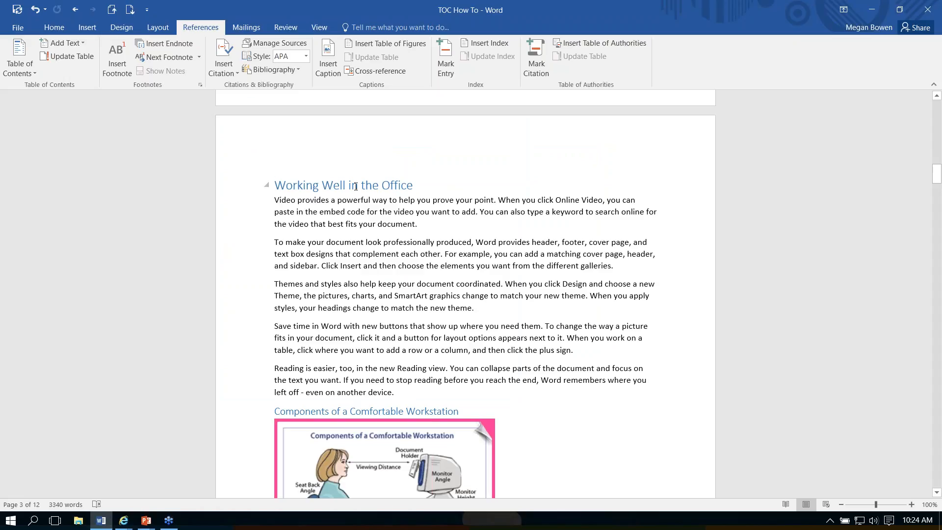
{"action": "left_click", "coordinate": [75, 10]}
{"action": "left_click", "coordinate": [425, 213]}
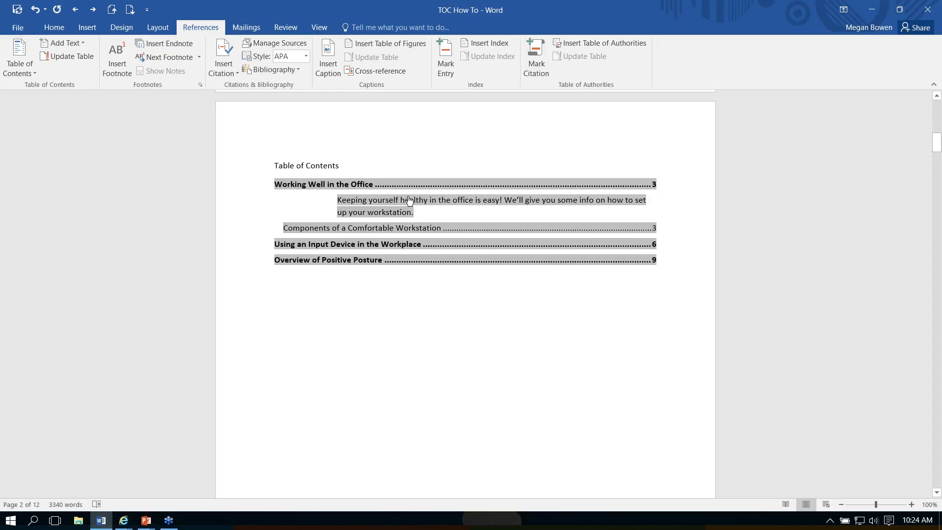
Update the entire table of contents, including its entries as well as the page numbers
{"action": "left_click", "coordinate": [436, 201]}
{"action": "right_click", "coordinate": [437, 201]}
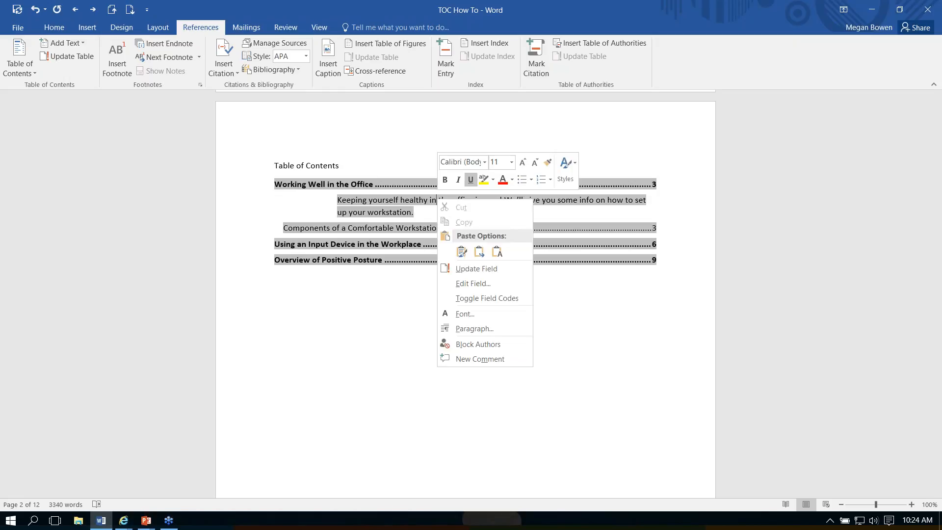
{"action": "left_click", "coordinate": [468, 267]}
{"action": "left_click", "coordinate": [431, 261]}
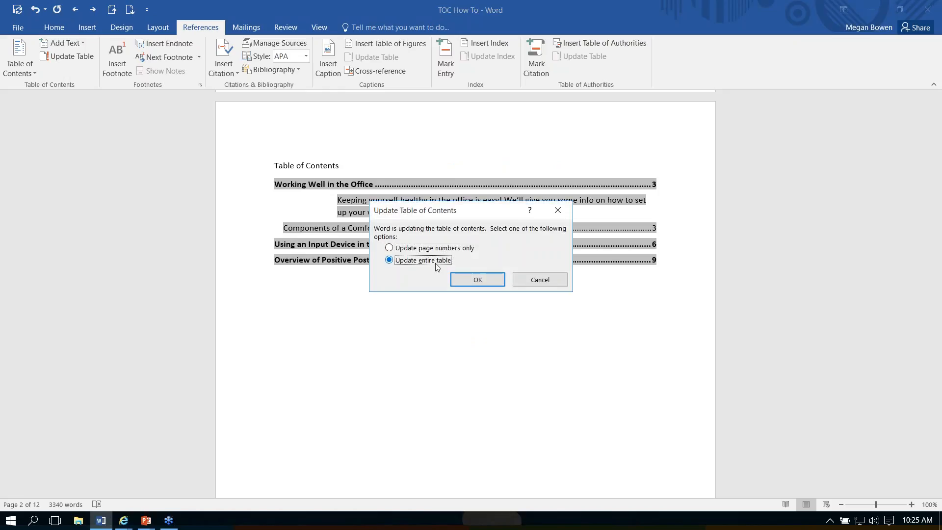
{"action": "key", "text": "Return"}
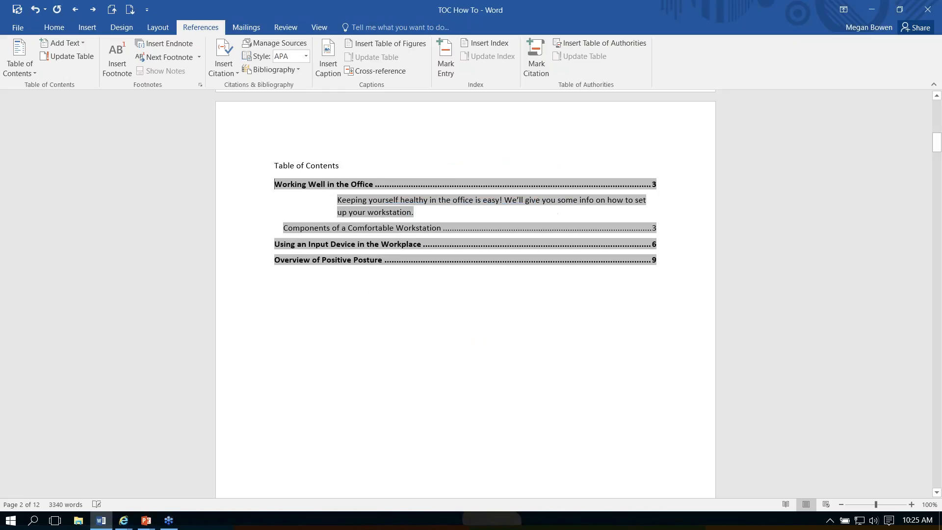
Move the "Proper mouse use to avoid carpal tunnel or repetitive motion injuries" line above the mouse picture on page 6 and apply Heading 2
{"action": "left_click", "coordinate": [336, 244]}
{"action": "scroll", "coordinate": [383, 452], "scroll_direction": "down", "scroll_amount": 3}
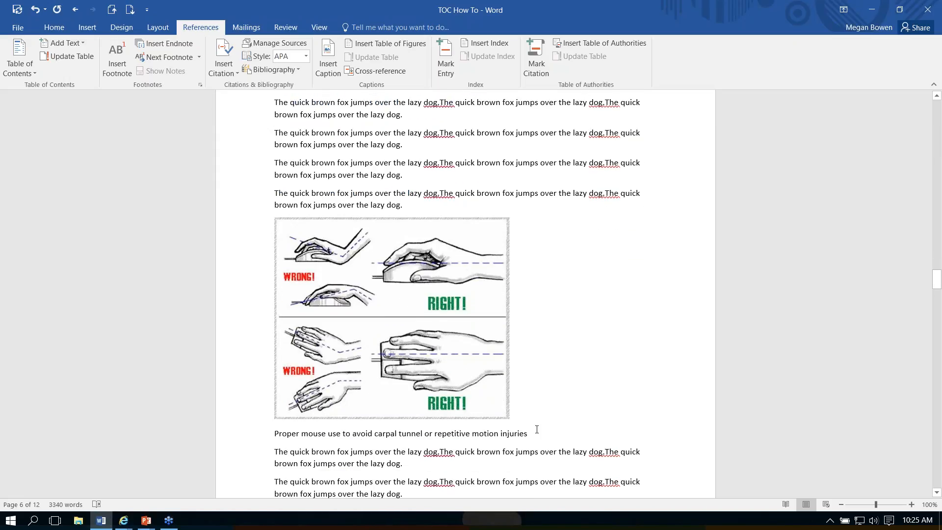
{"action": "triple_click", "coordinate": [537, 429]}
{"action": "key", "text": "ctrl+c"}
{"action": "key", "text": "Delete"}
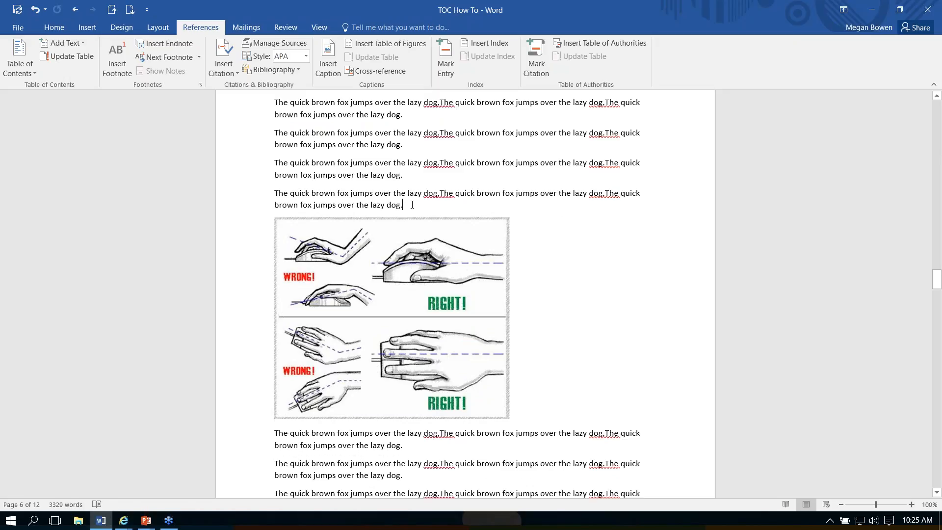
{"action": "key", "text": "Return"}
{"action": "key", "text": "ctrl+v"}
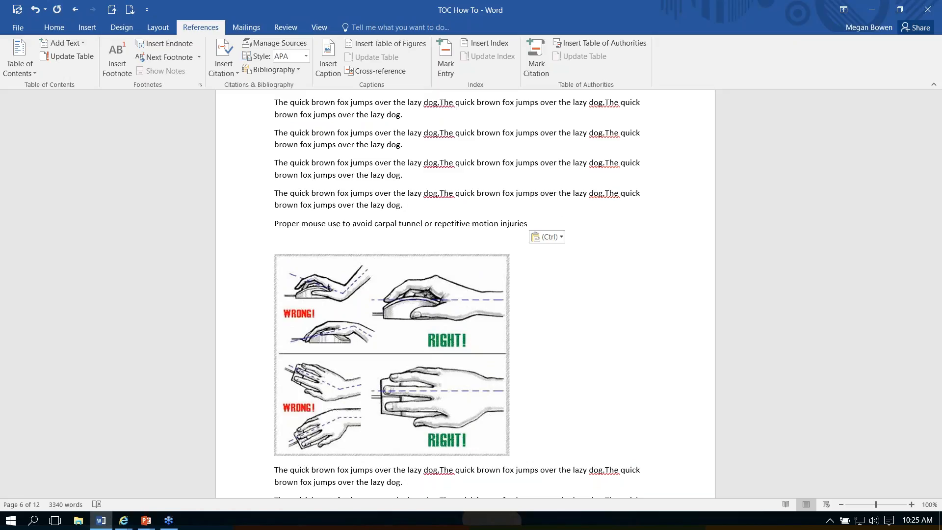
{"action": "key", "text": "BackSpace"}
{"action": "left_click", "coordinate": [54, 27]}
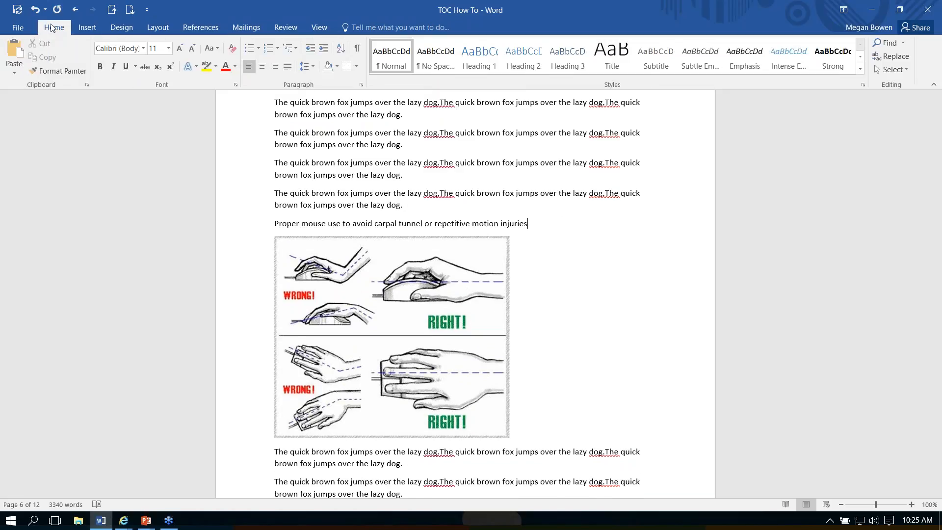
{"action": "left_click", "coordinate": [524, 60]}
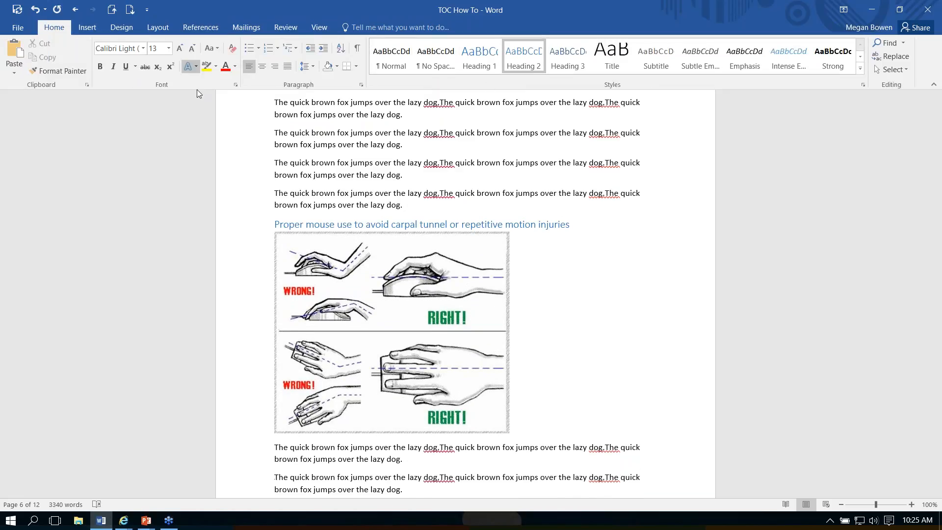
Return to page 2 and update the entire table of contents to include the new Heading 2 line
{"action": "key", "text": "ctrl+Home"}
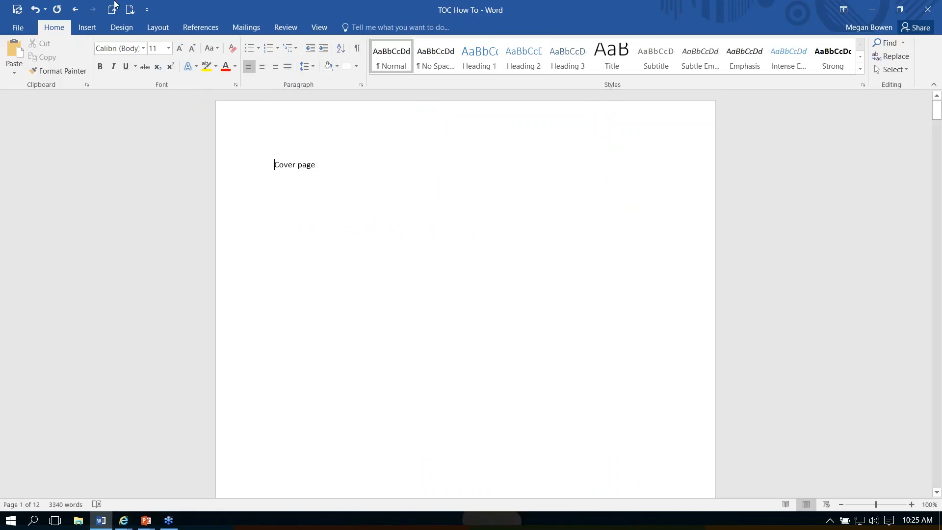
{"action": "left_click", "coordinate": [129, 9]}
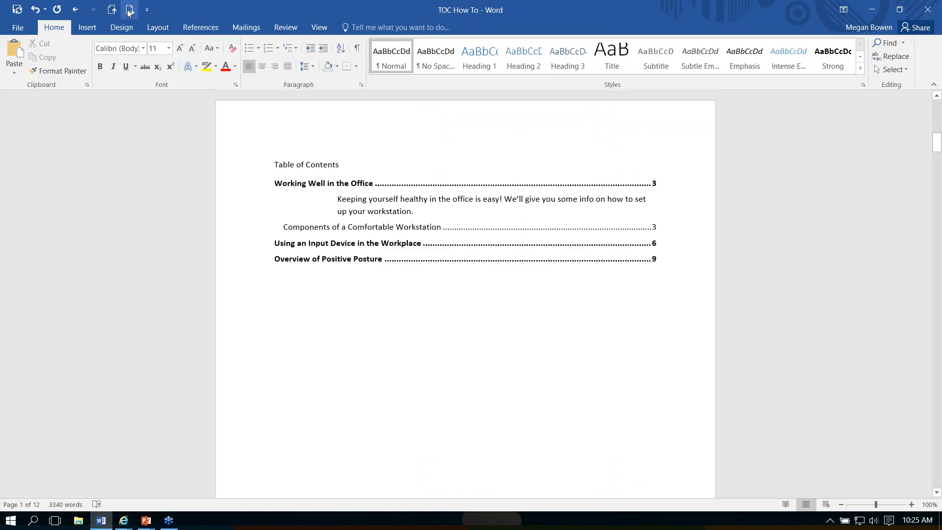
{"action": "left_click", "coordinate": [437, 211]}
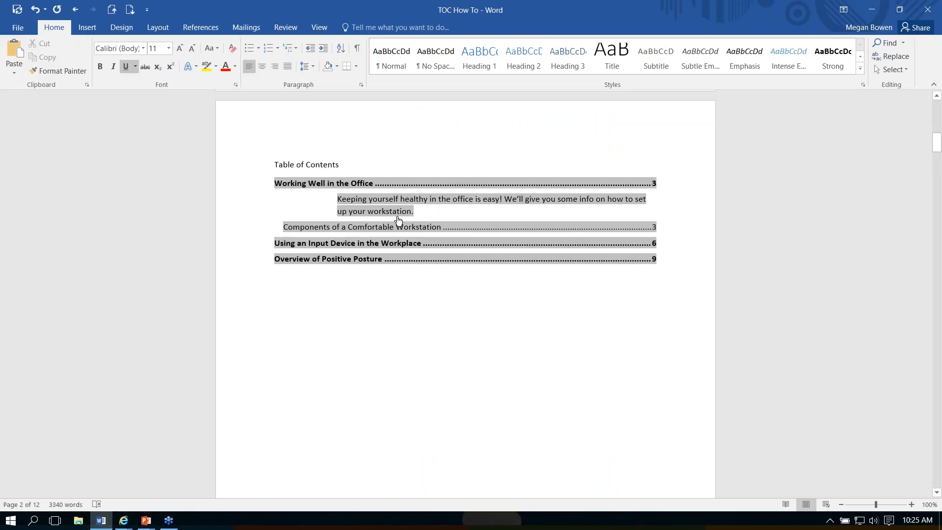
{"action": "right_click", "coordinate": [458, 182]}
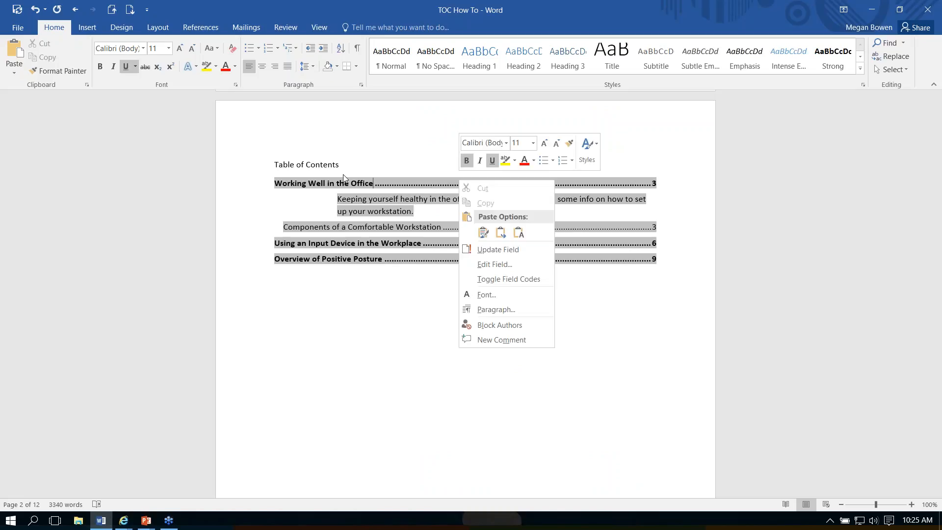
{"action": "left_click", "coordinate": [503, 254]}
{"action": "left_click", "coordinate": [389, 260]}
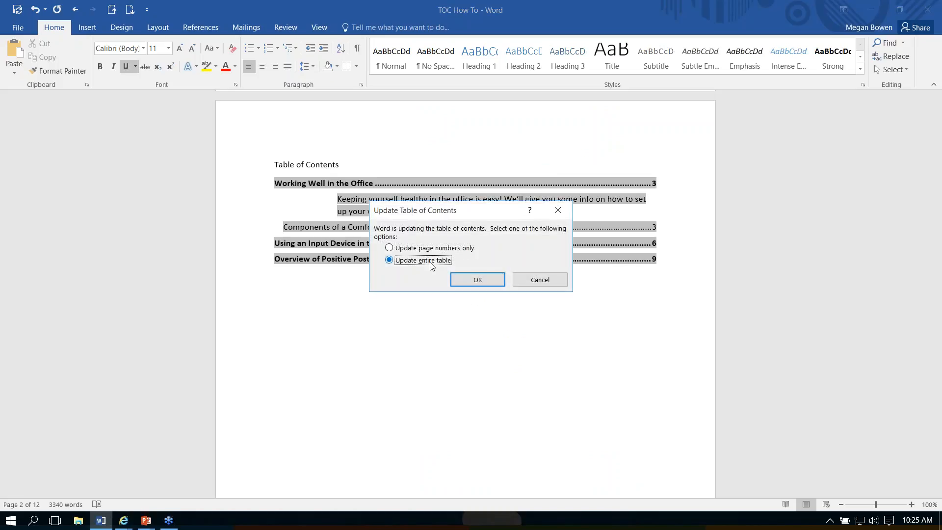
{"action": "left_click", "coordinate": [478, 279]}
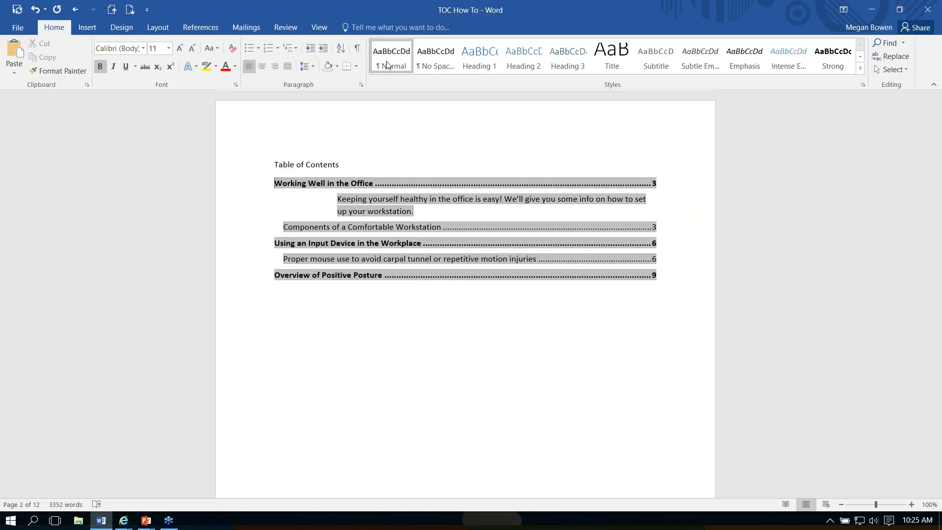
Show the formatting marks and delete the whole table of contents beneath its title on page 2
{"action": "left_click", "coordinate": [355, 48]}
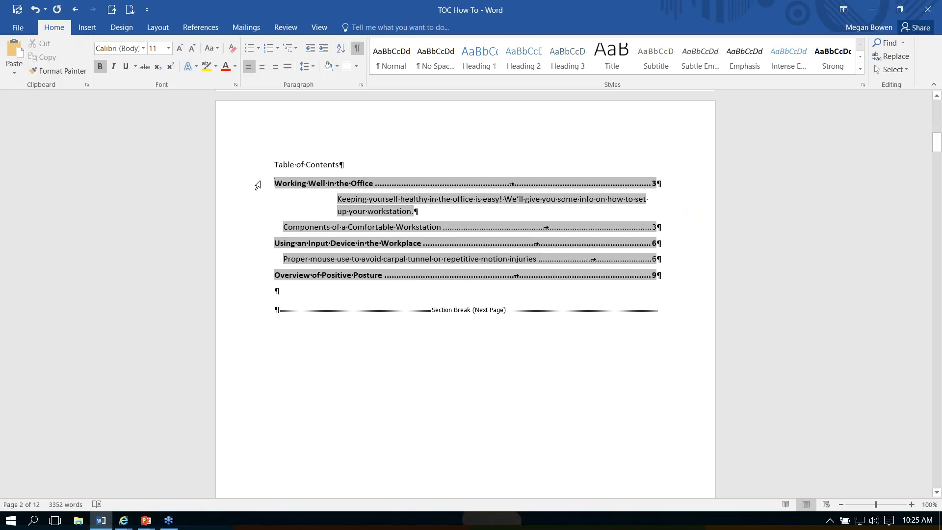
{"action": "left_click", "coordinate": [258, 185]}
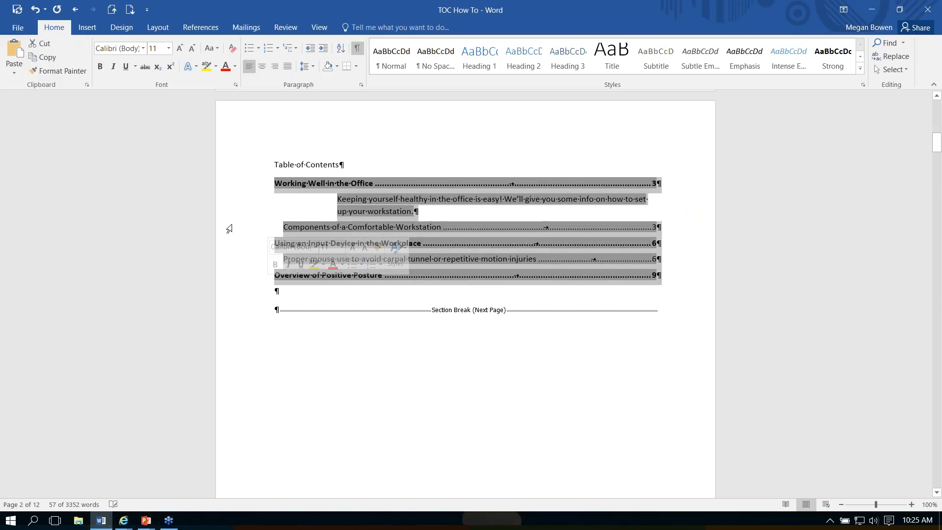
{"action": "left_click", "coordinate": [438, 211]}
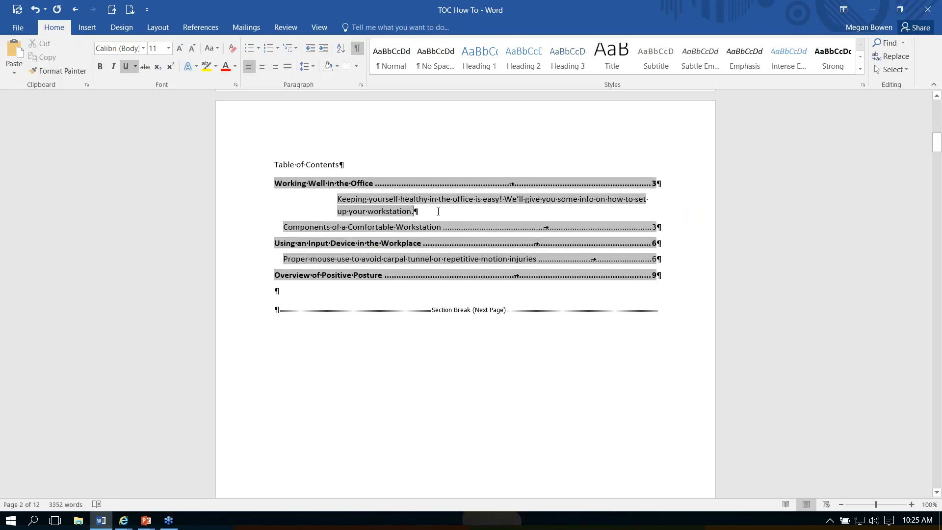
{"action": "left_click", "coordinate": [248, 186]}
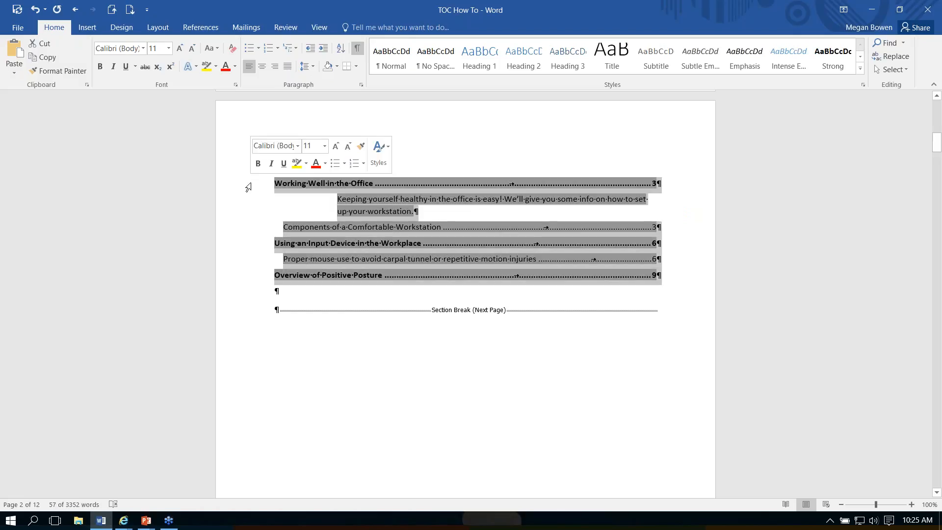
{"action": "key", "text": "Delete"}
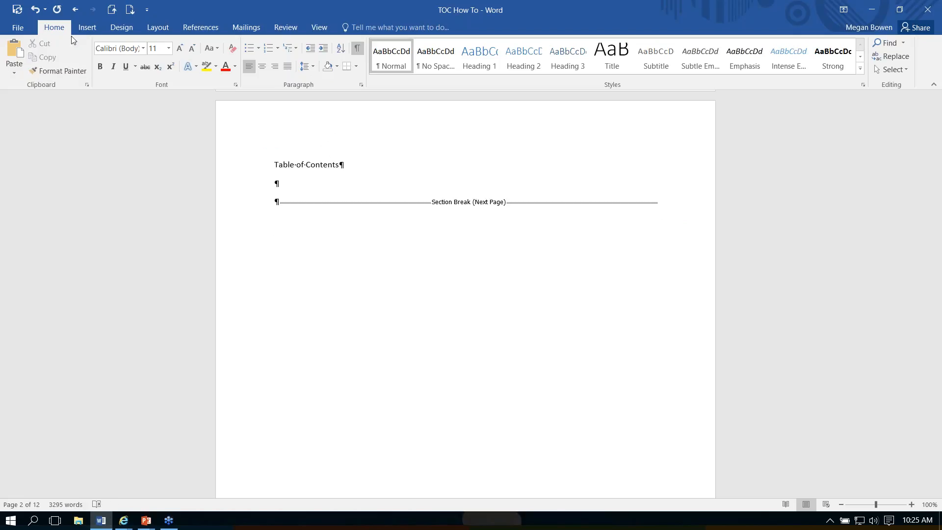
Rebuild the custom table of contents beneath its title, including table entry fields alongside styles and outline levels
{"action": "left_click", "coordinate": [206, 28]}
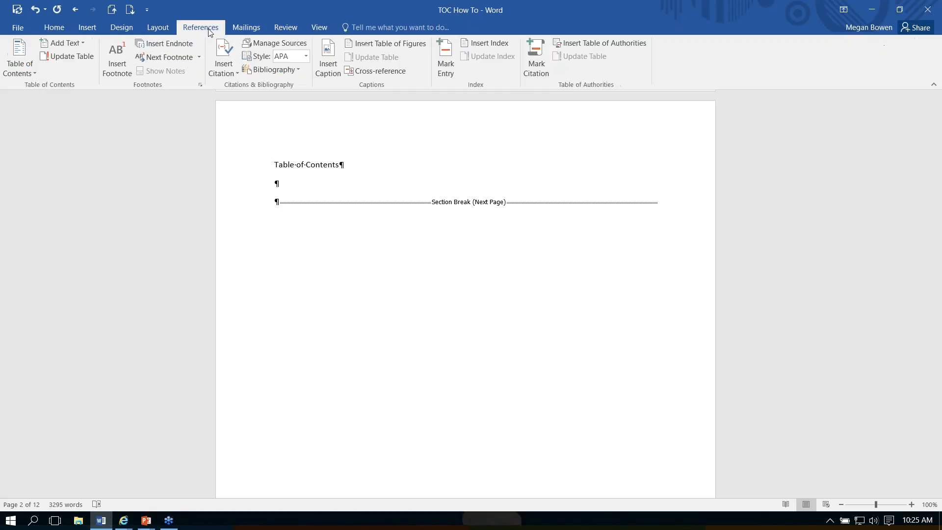
{"action": "left_click", "coordinate": [35, 74]}
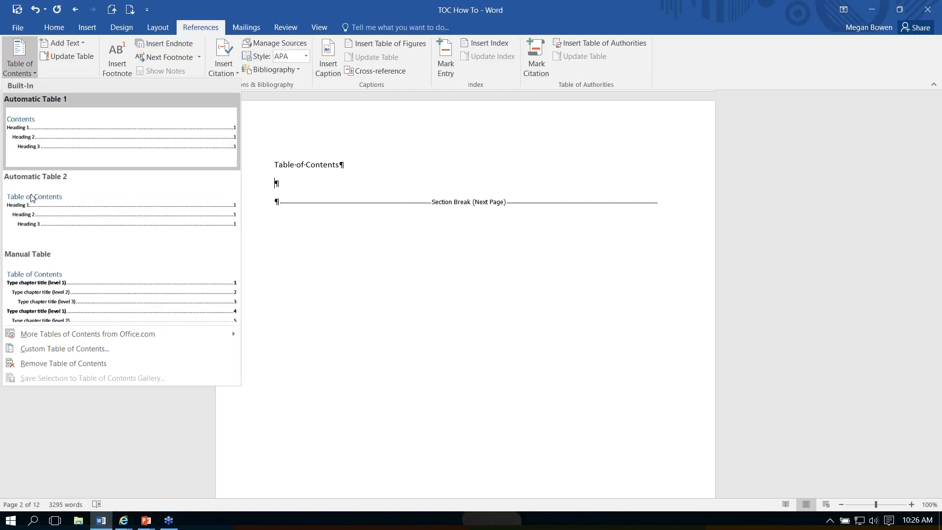
{"action": "left_click", "coordinate": [57, 347]}
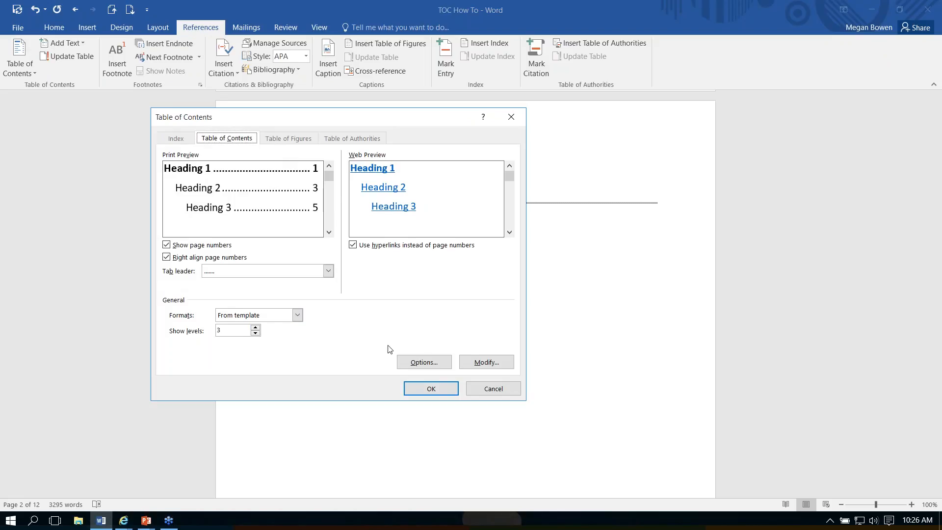
{"action": "left_click", "coordinate": [430, 363]}
{"action": "left_click", "coordinate": [369, 317]}
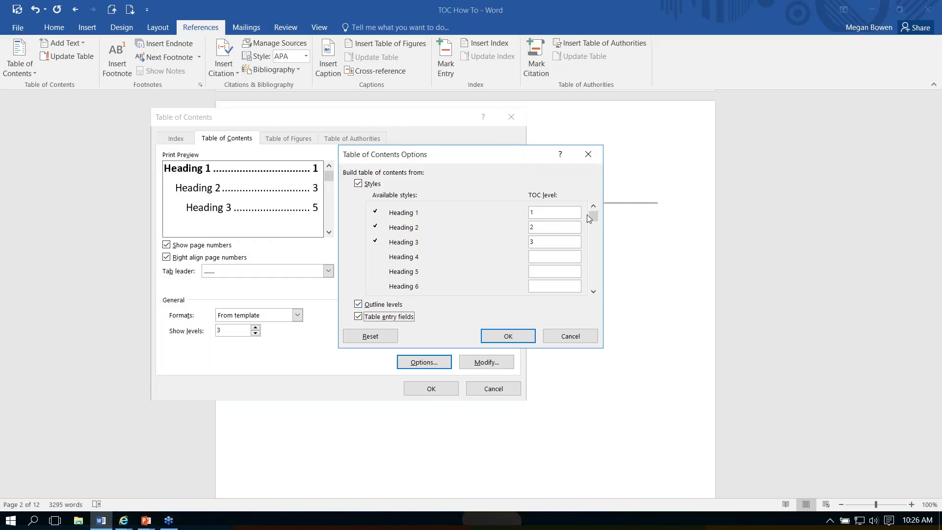
{"action": "left_click_drag", "start_coordinate": [594, 216], "coordinate": [597, 224]}
{"action": "left_click", "coordinate": [593, 291]}
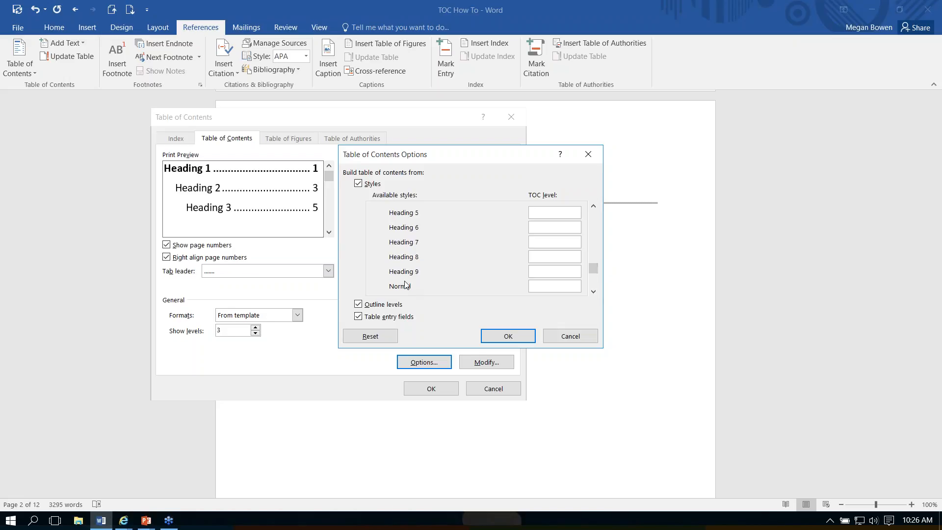
{"action": "left_click", "coordinate": [513, 337]}
{"action": "left_click", "coordinate": [441, 364]}
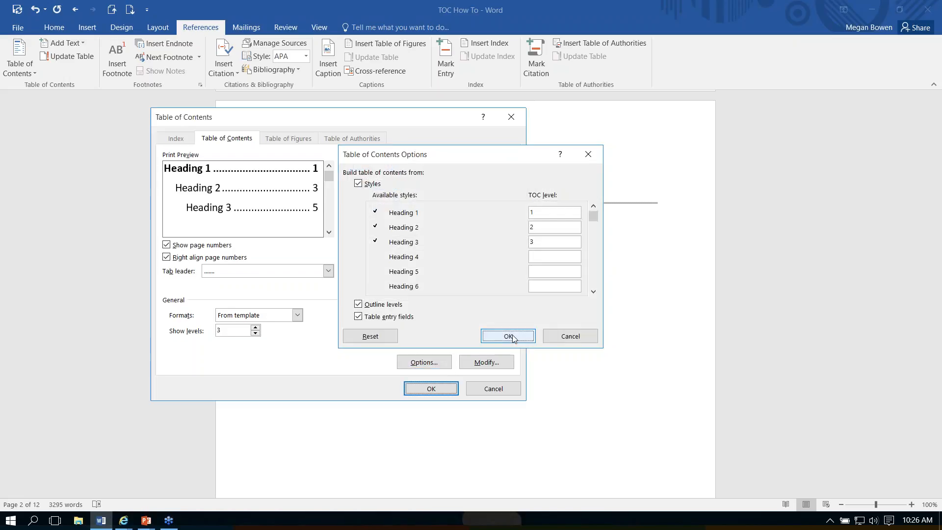
{"action": "left_click", "coordinate": [513, 337]}
{"action": "left_click", "coordinate": [431, 388]}
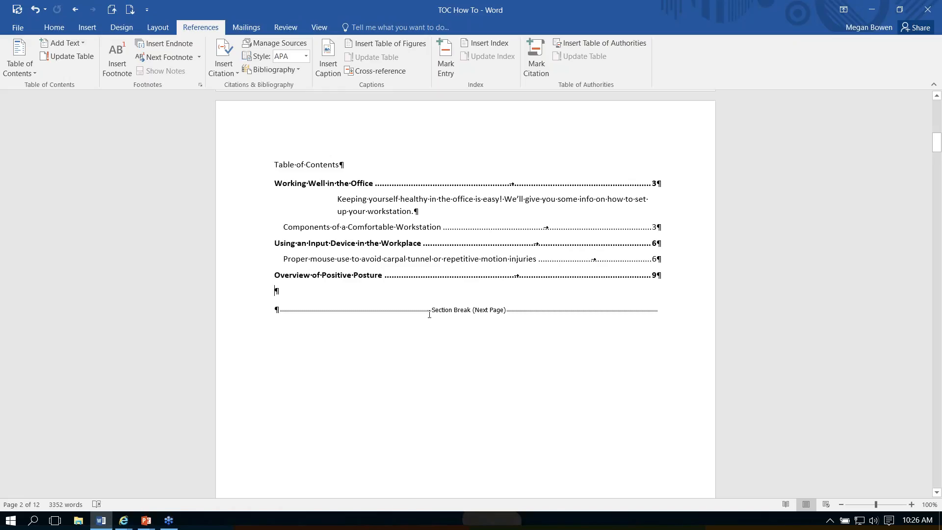
Italicize the "Keeping yourself healthy in the office is easy!" entry in the table of contents, and switch to the PowerPoint slide show
{"action": "left_click", "coordinate": [414, 211]}
{"action": "left_click_drag", "start_coordinate": [416, 211], "coordinate": [348, 203]}
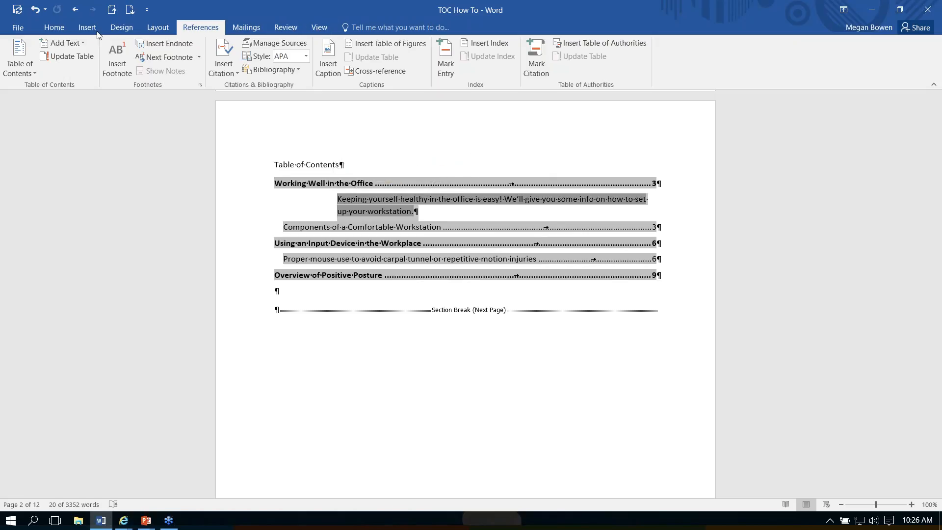
{"action": "left_click", "coordinate": [53, 27]}
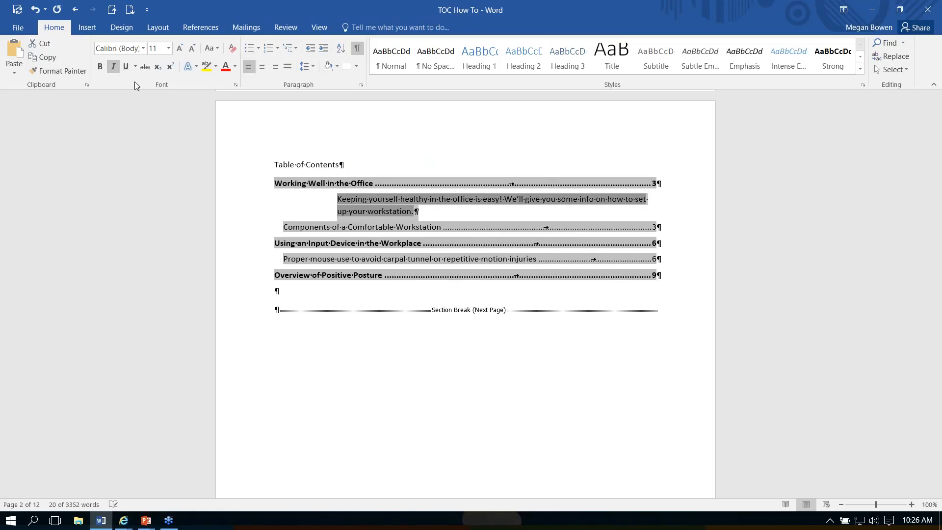
{"action": "left_click", "coordinate": [112, 67]}
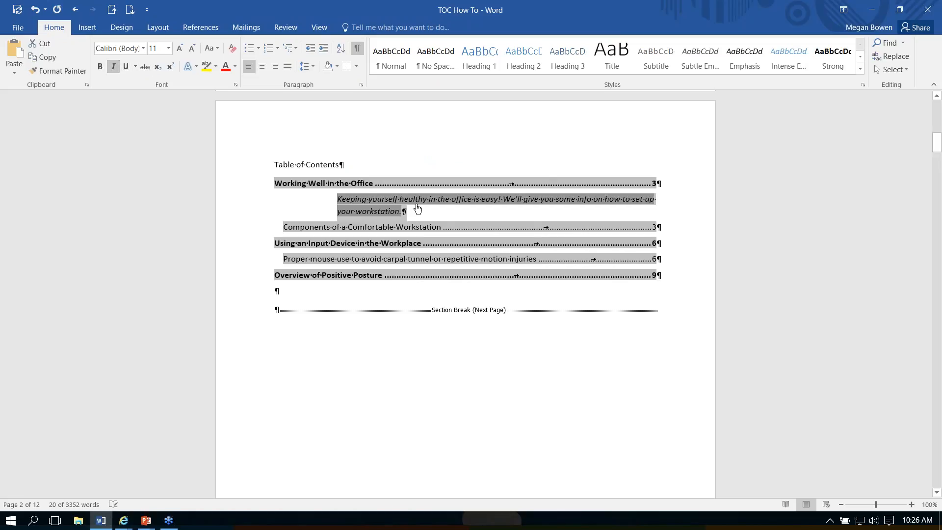
{"action": "right_click", "coordinate": [476, 207]}
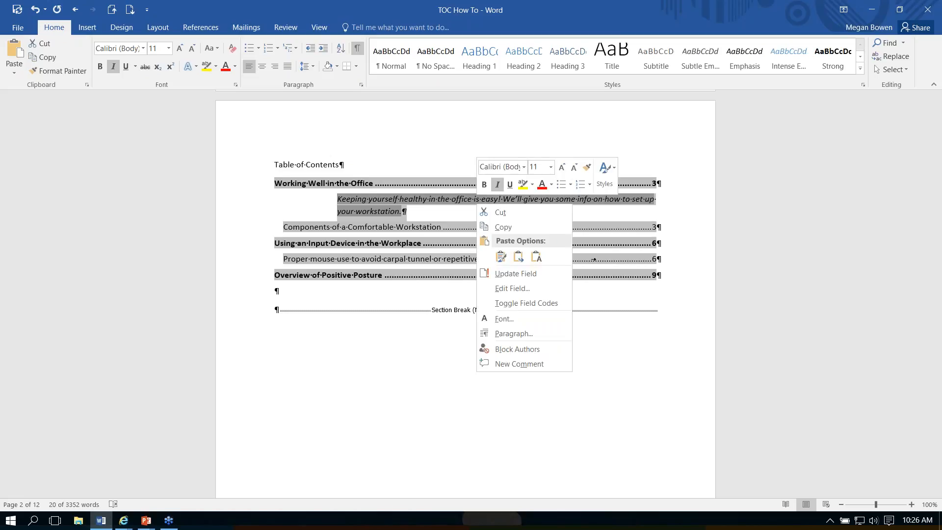
{"action": "key", "text": "Escape"}
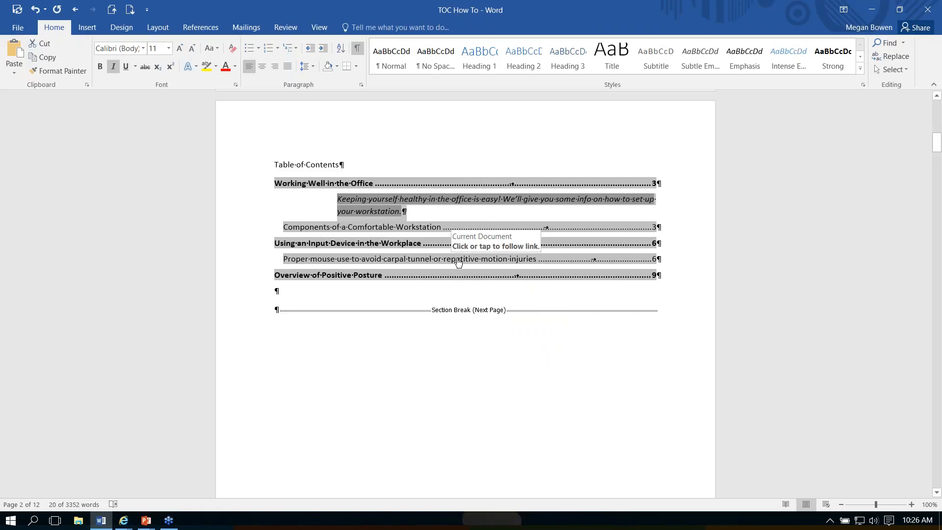
{"action": "left_click", "coordinate": [422, 212]}
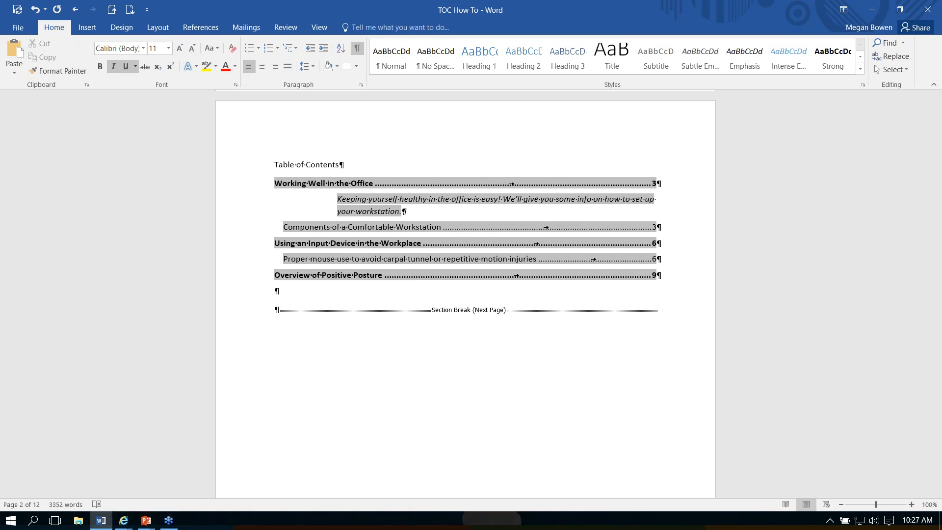
{"action": "key", "text": "alt+Tab"}
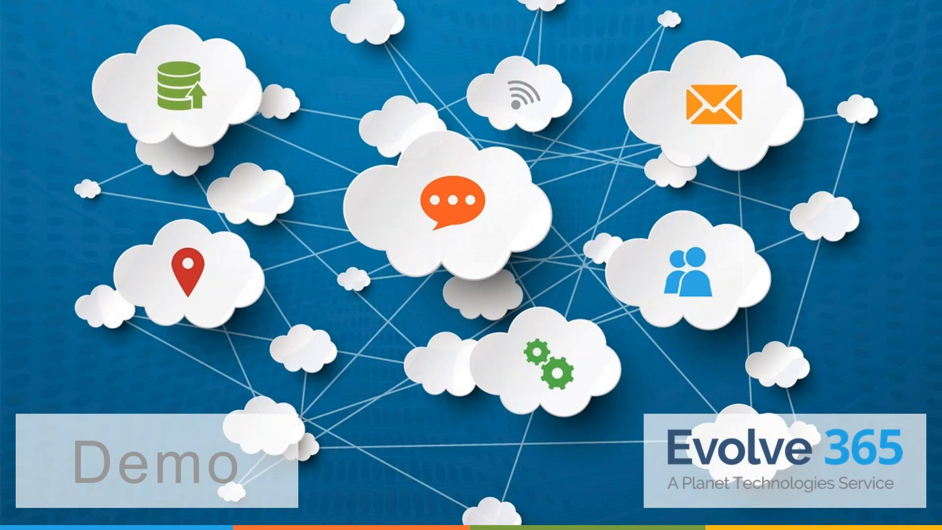